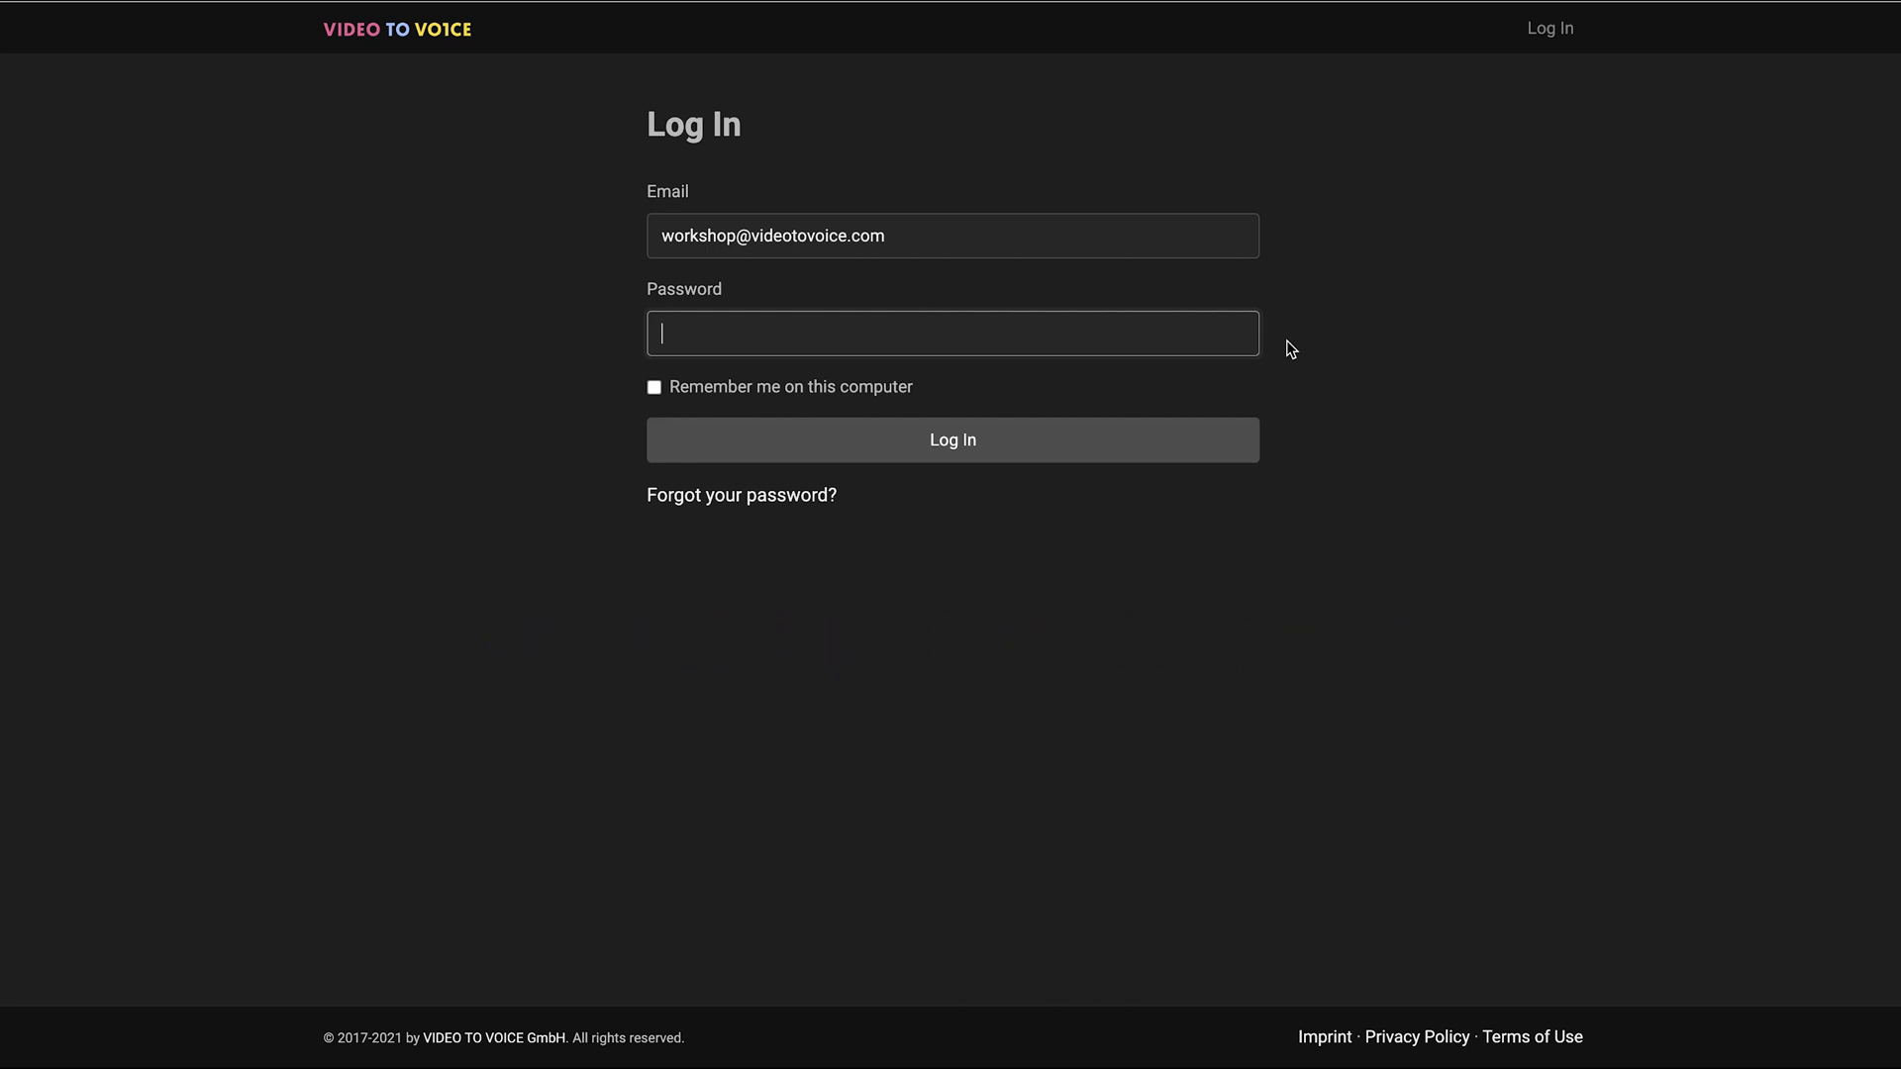
# Enter the account password and log in.
pyautogui.write('•••••••••')
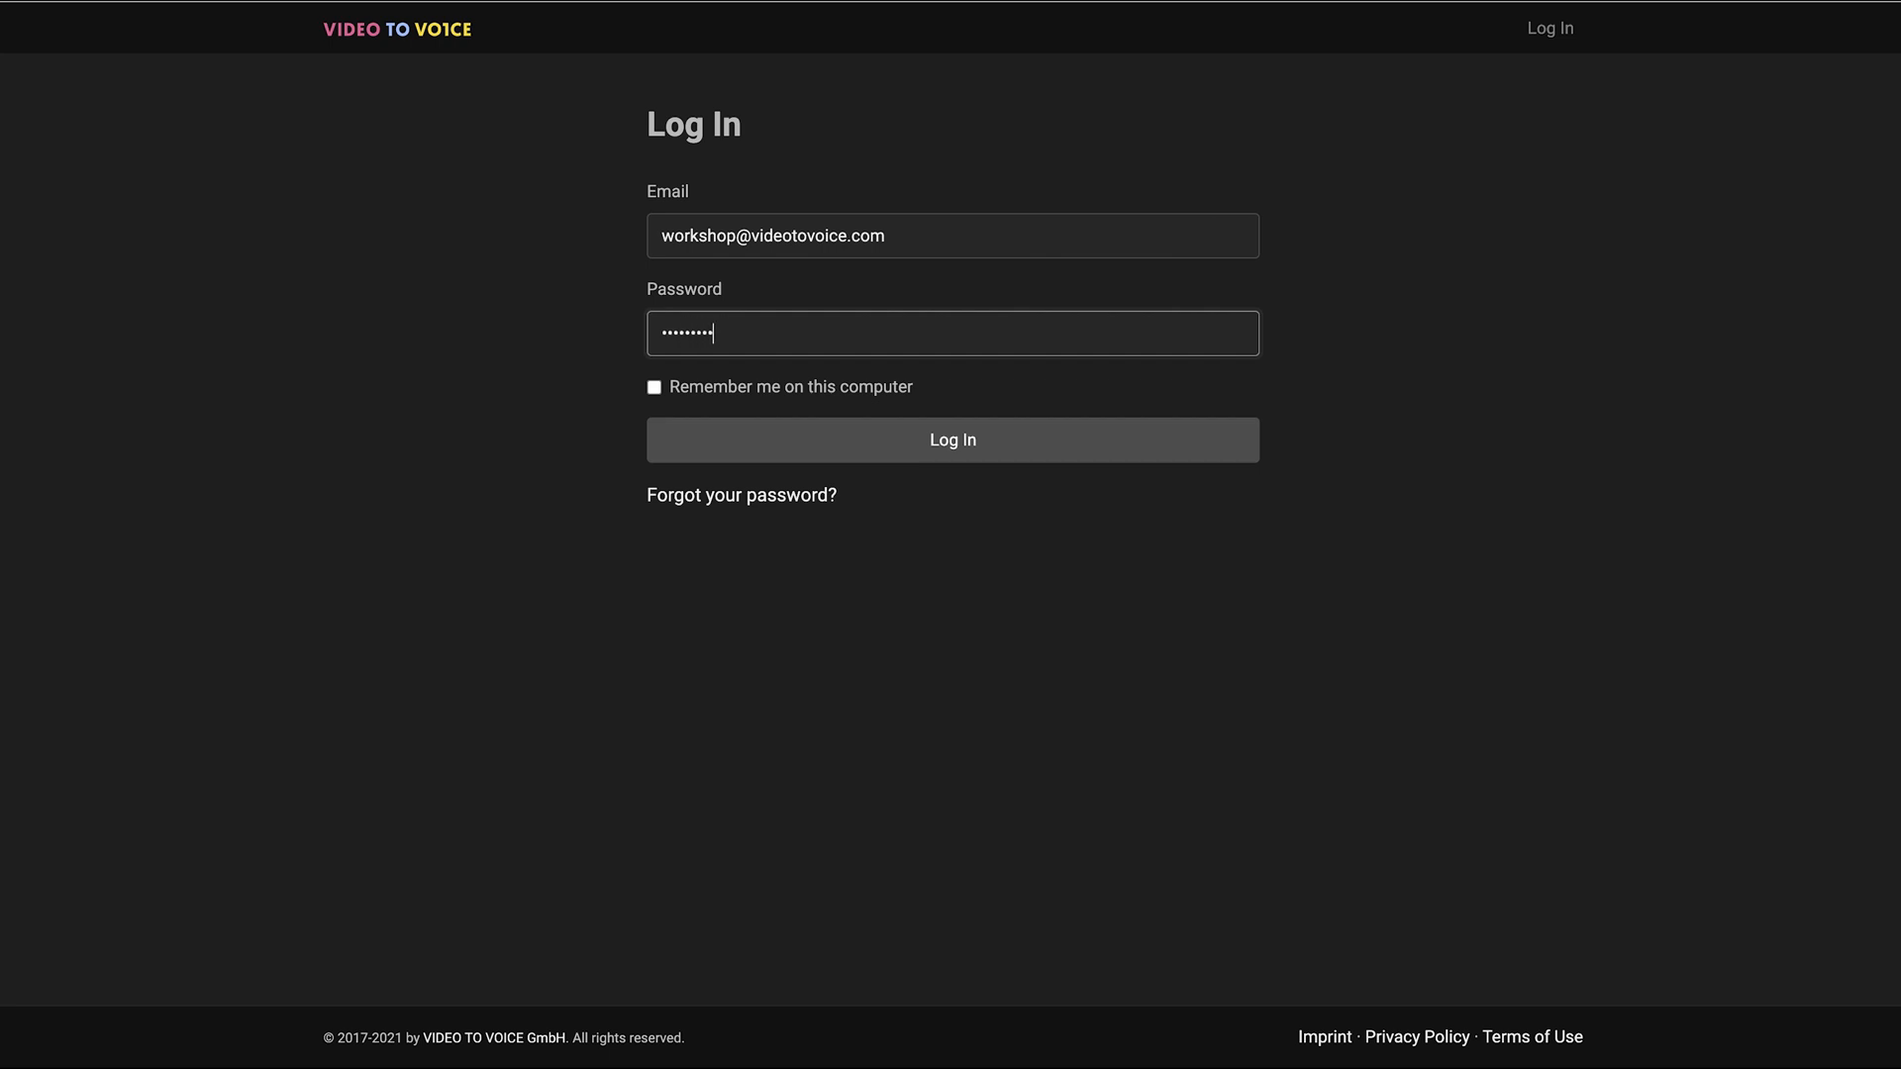
pyautogui.click(1171, 451)
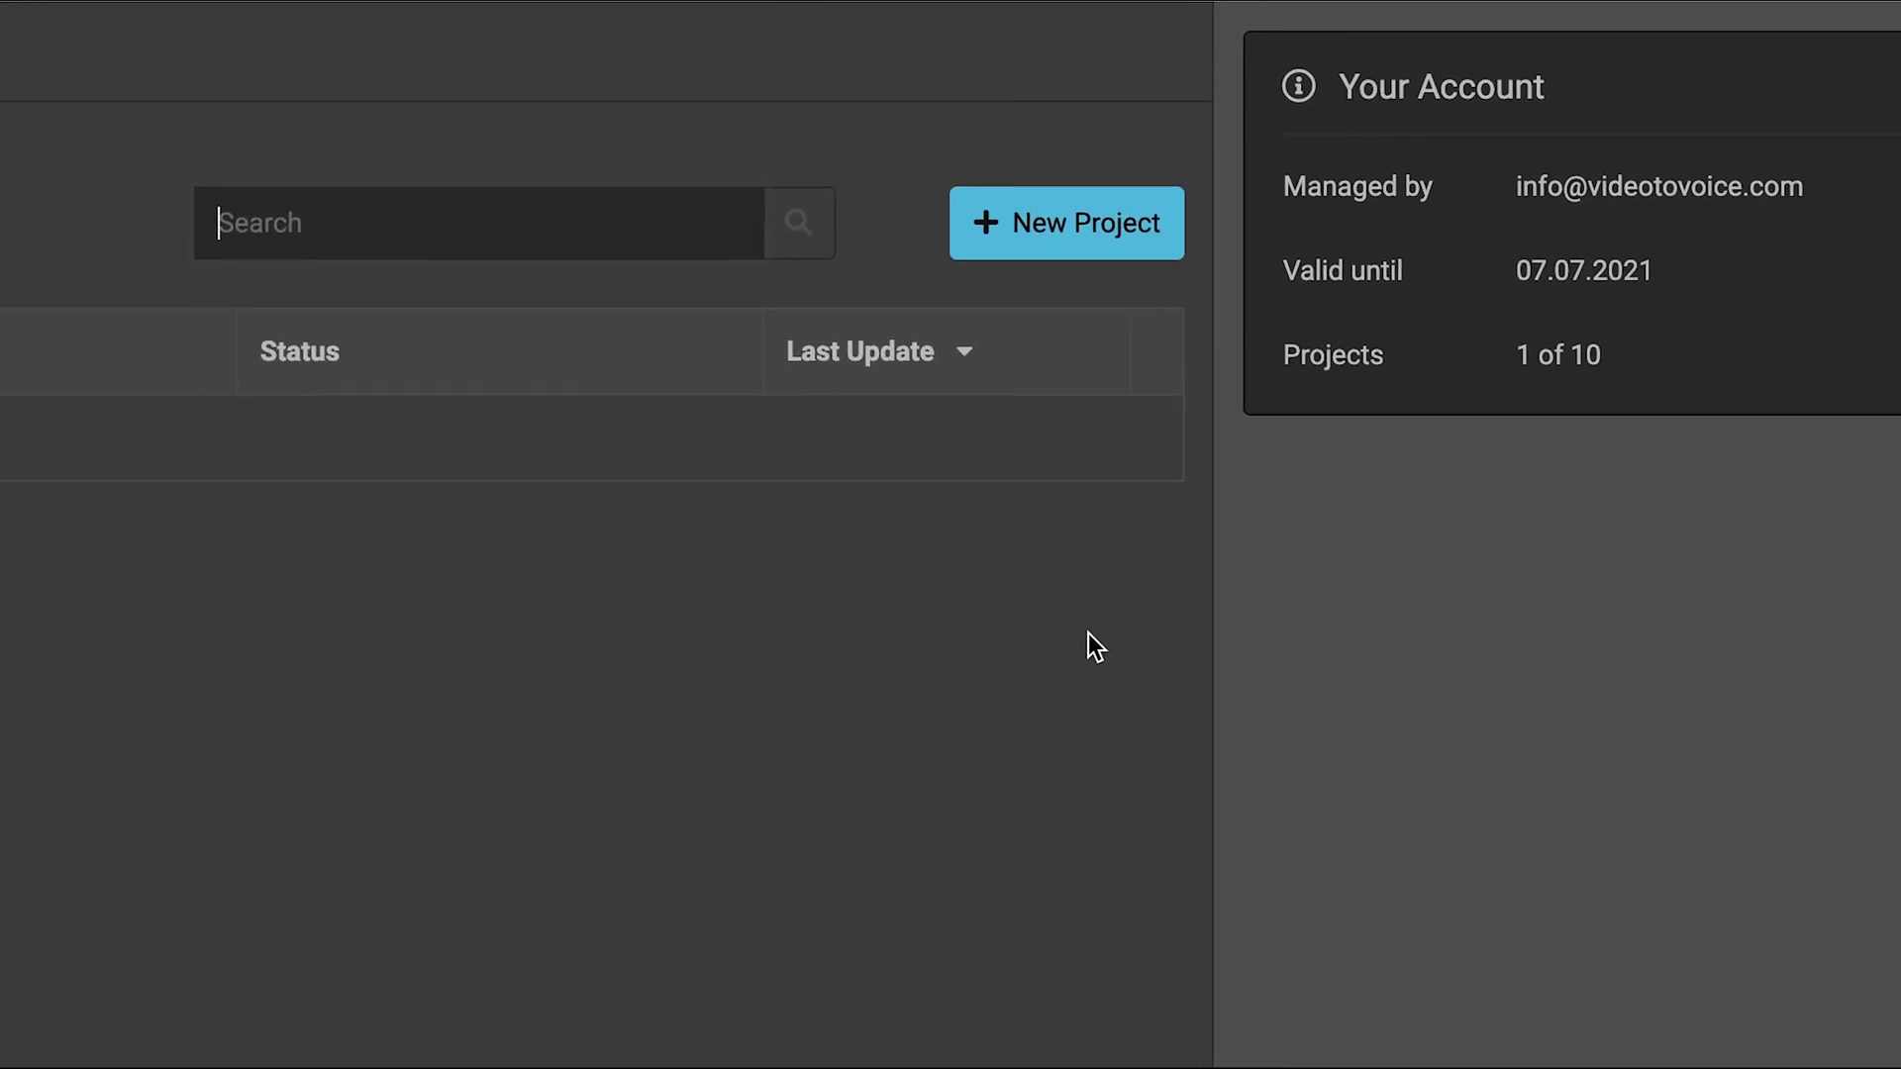
# Create a new project titled "Safari Project" with English as its language.
pyautogui.click(1054, 246)
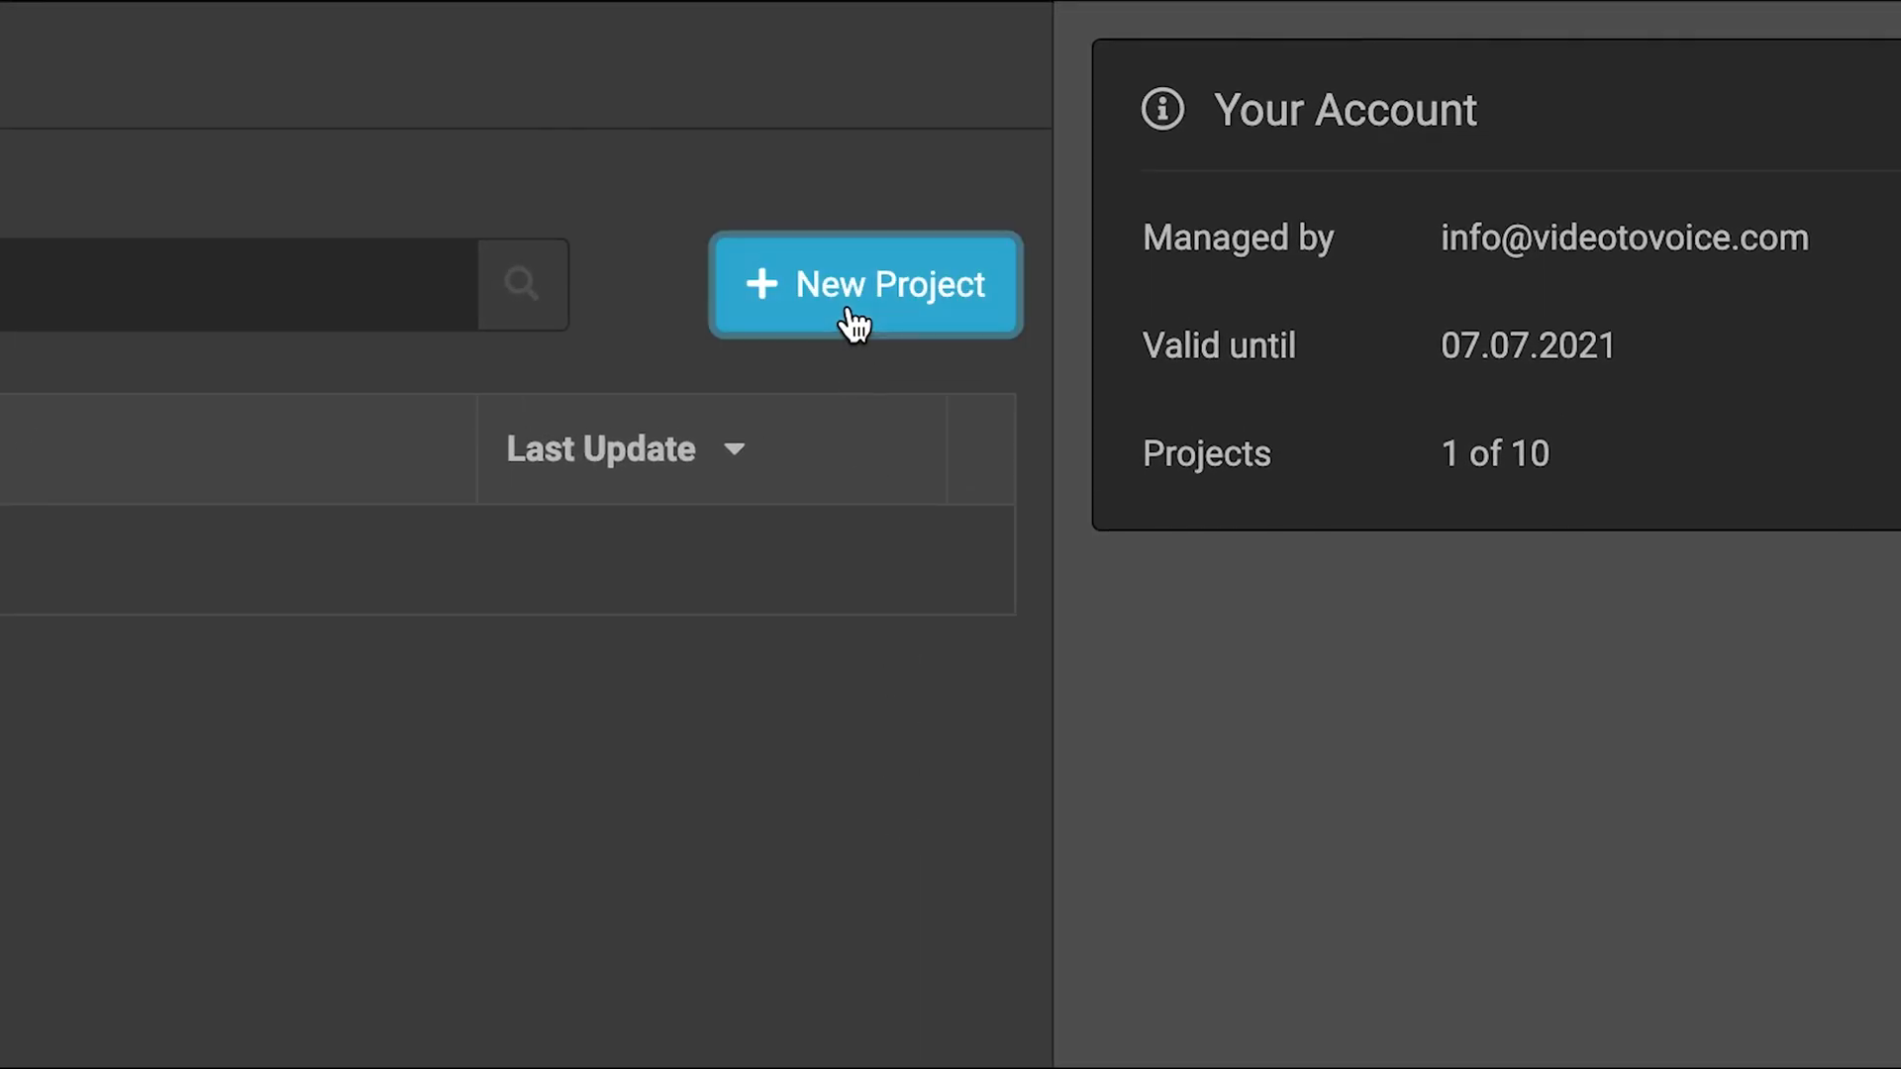
pyautogui.write('Safari')
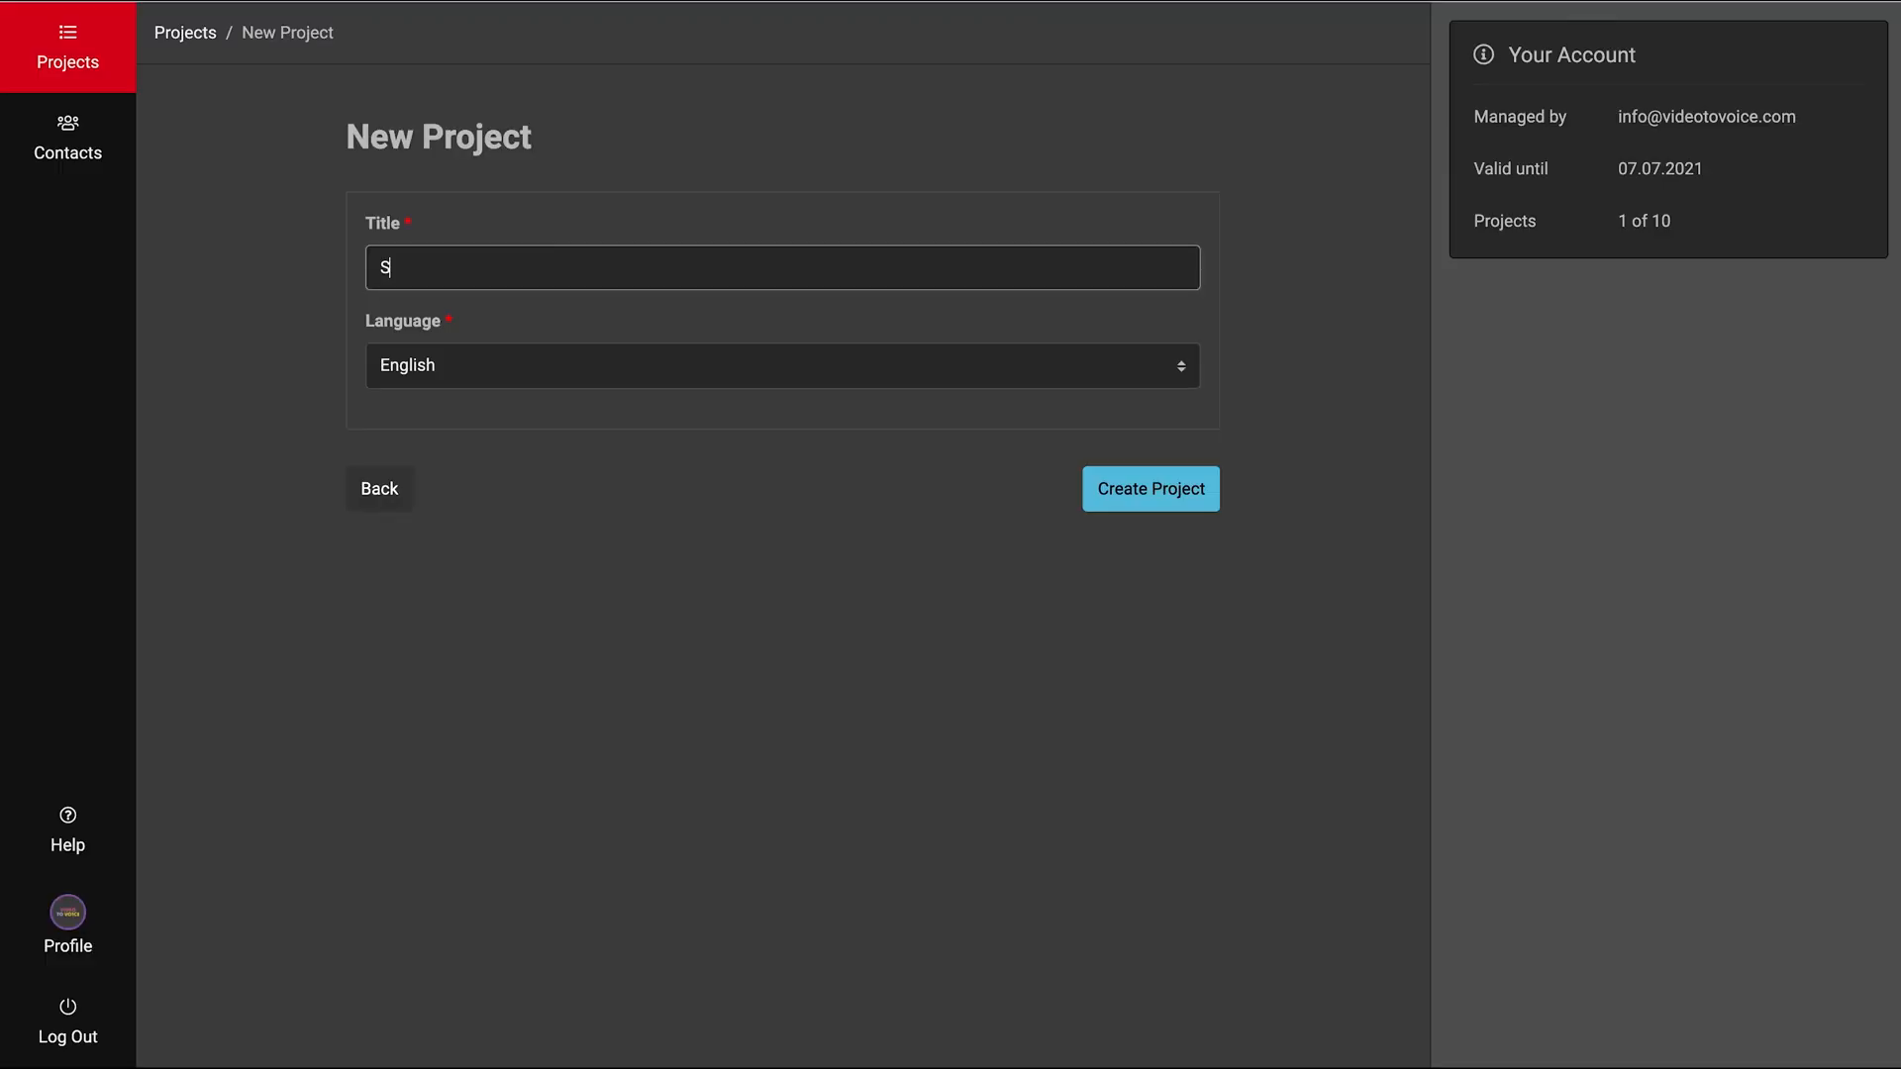
pyautogui.write(' Project')
pyautogui.click(1129, 485)
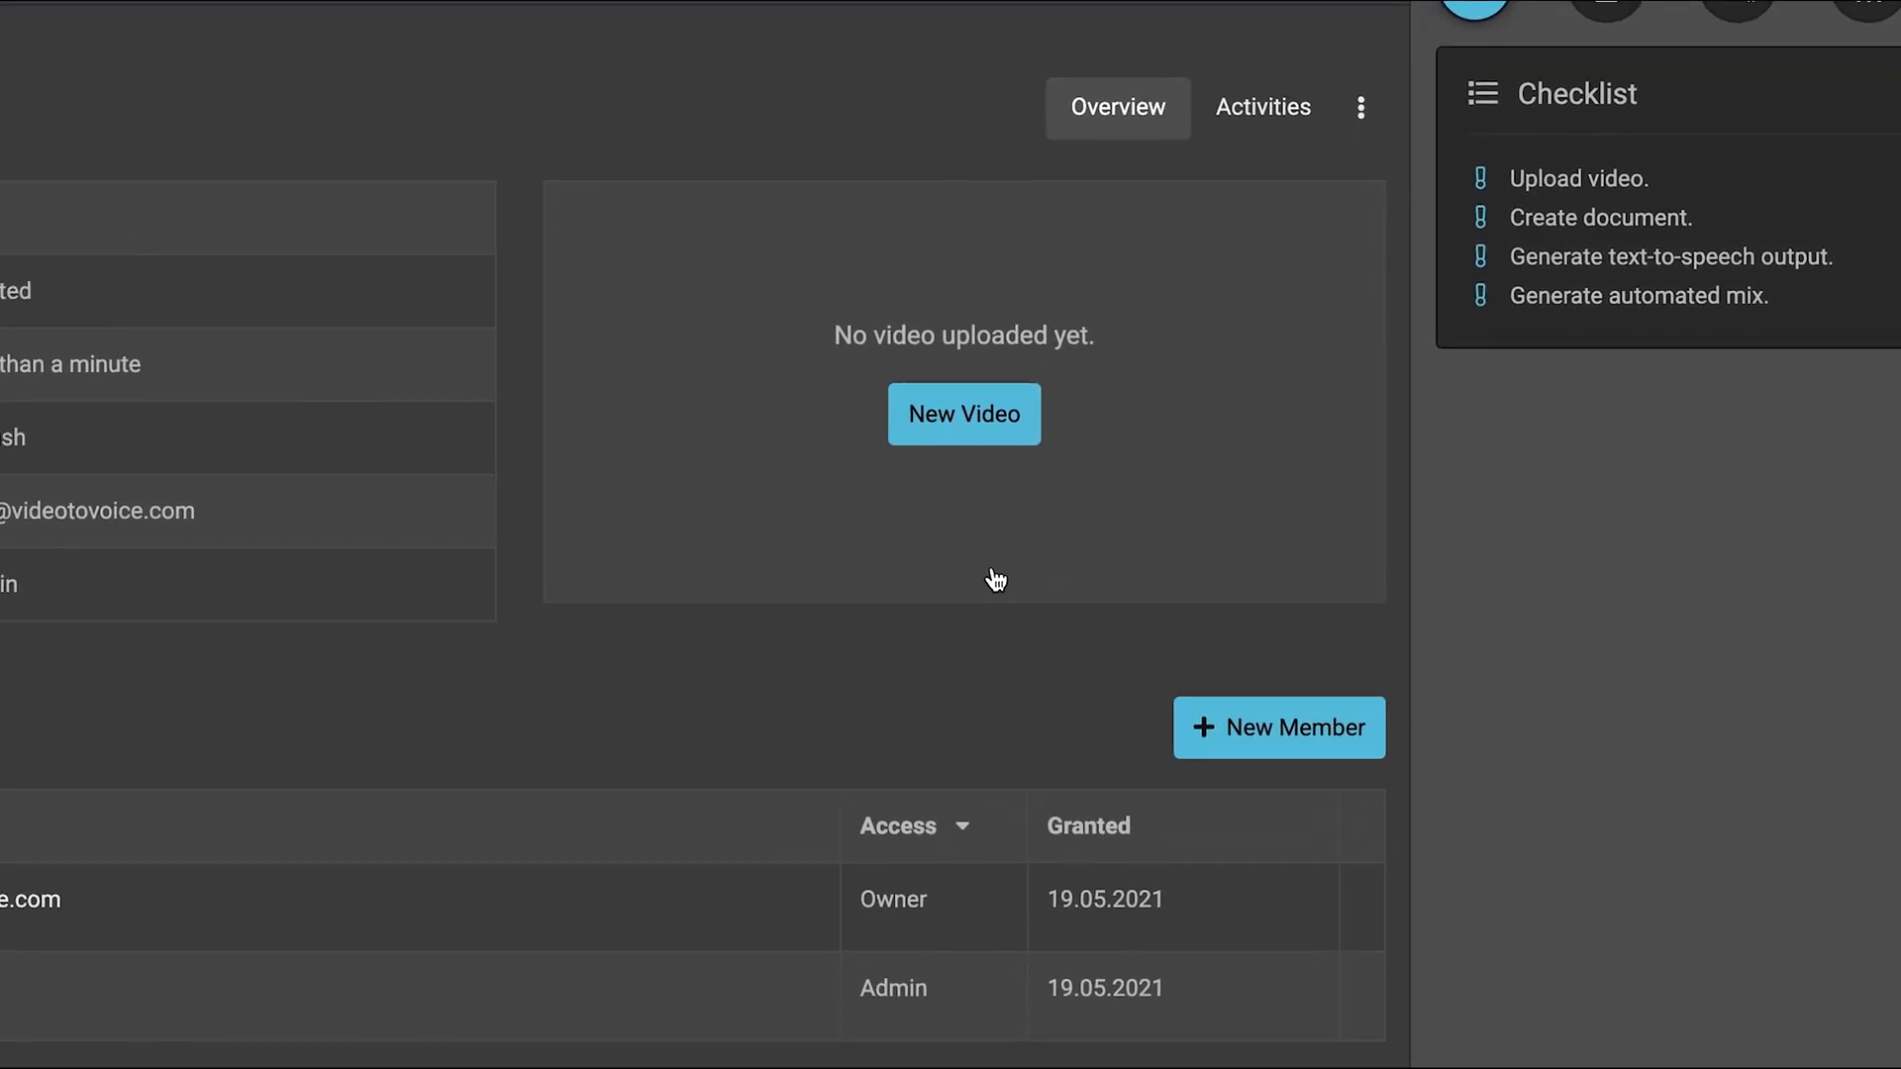
# Add the video file "On Safari (1).mp4" to the Safari Project.
pyautogui.click(965, 414)
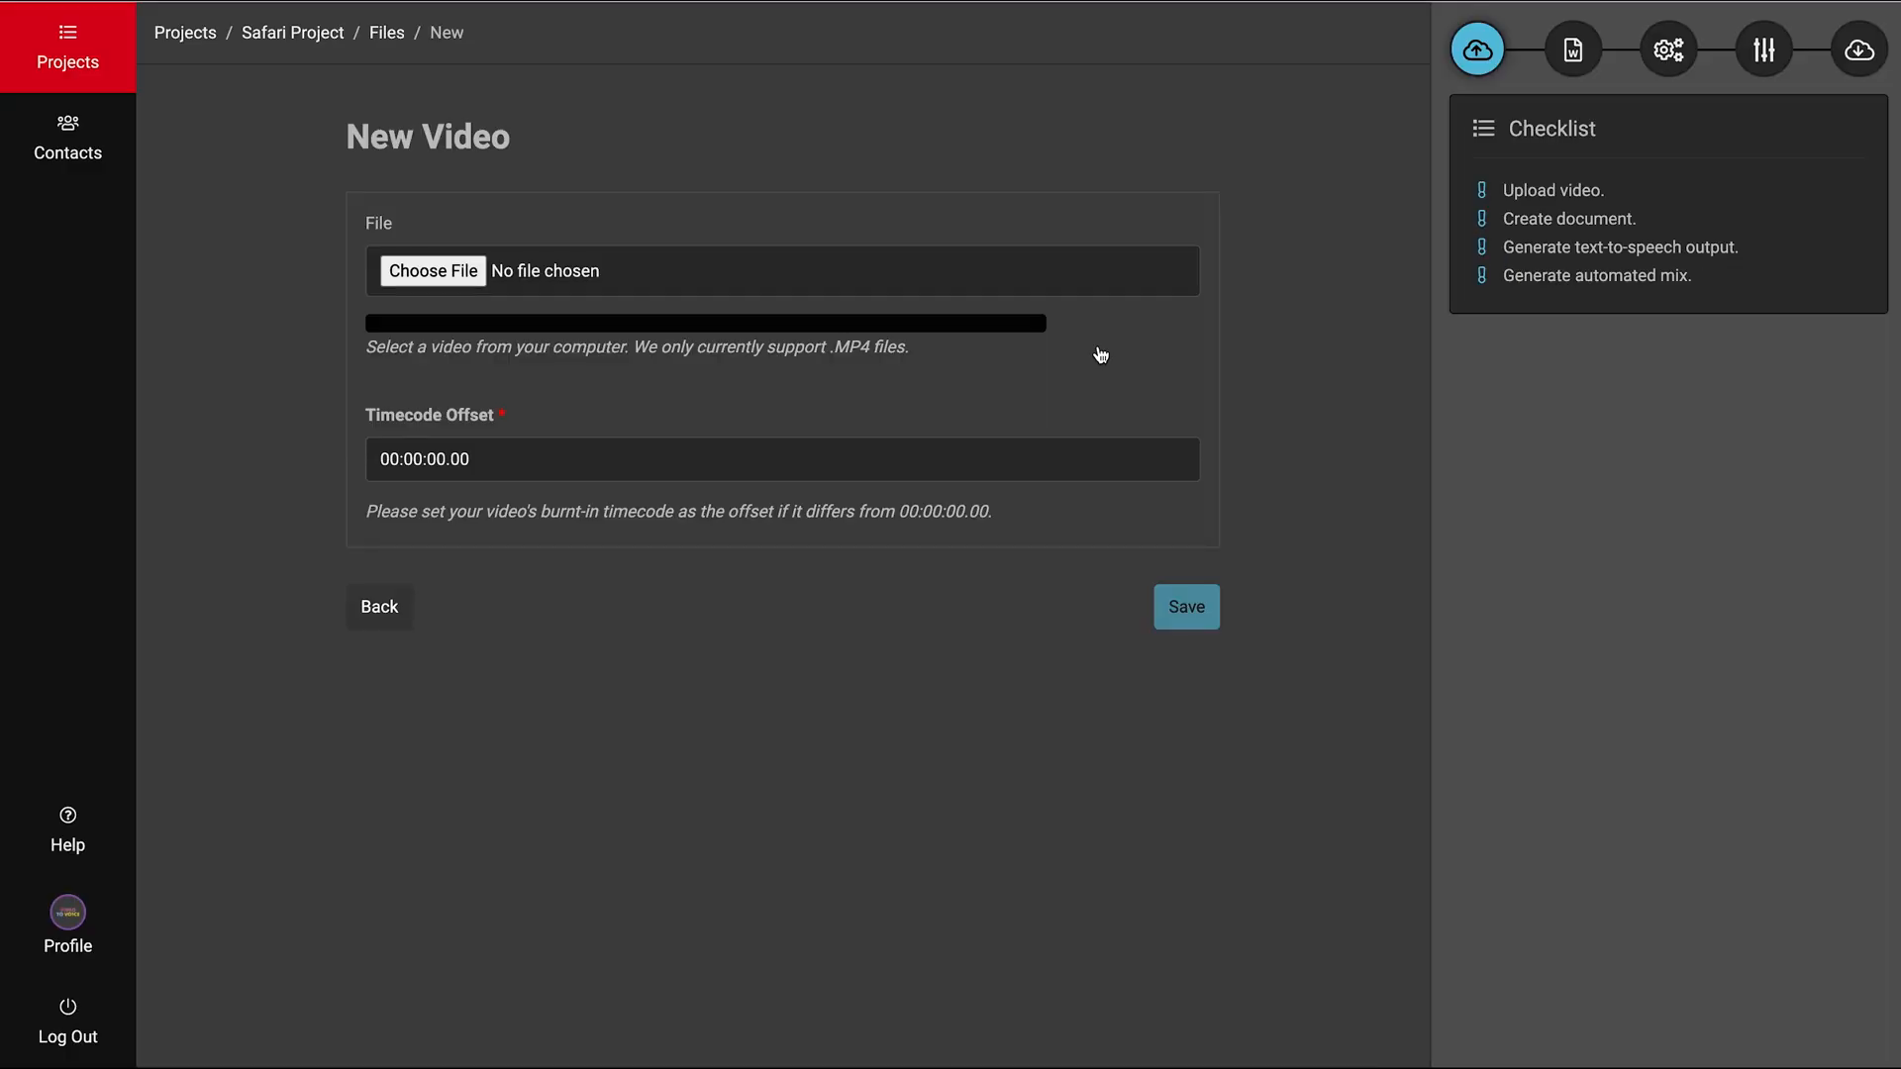
pyautogui.click(416, 274)
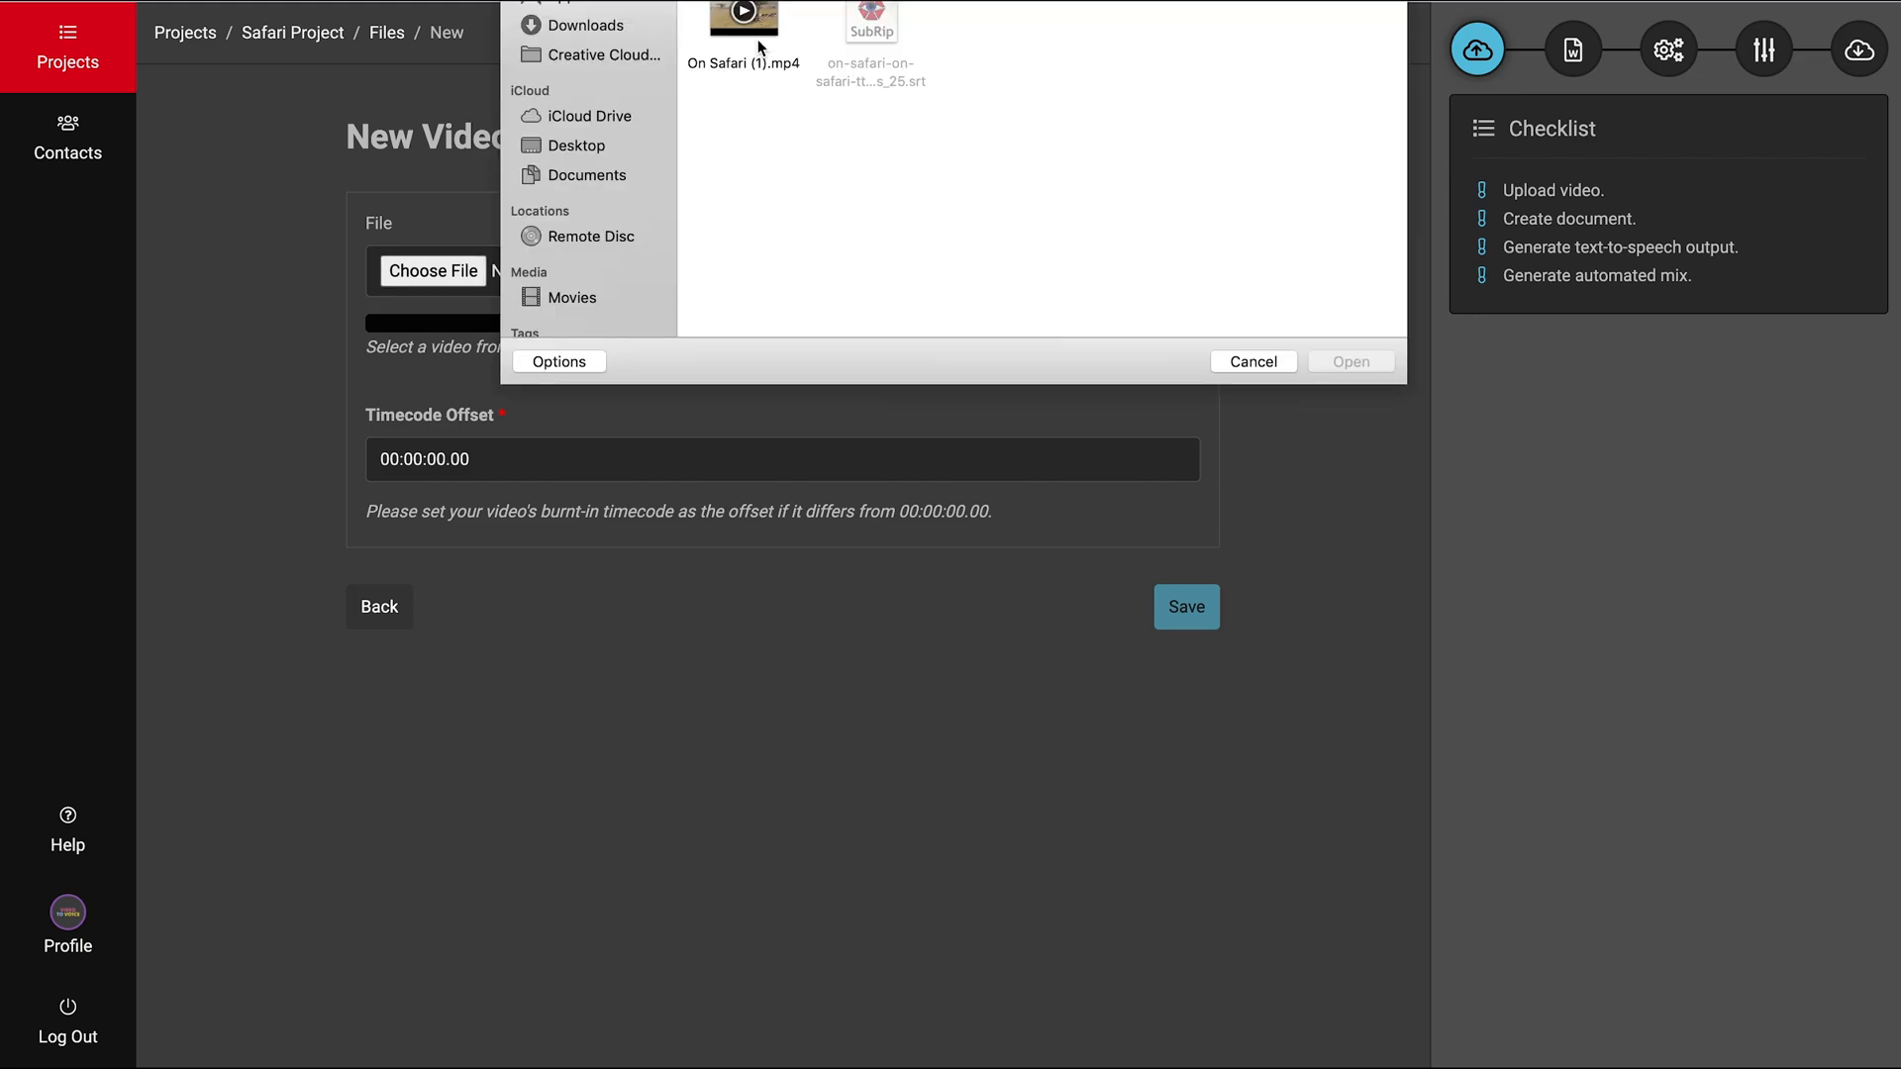
pyautogui.click(758, 45)
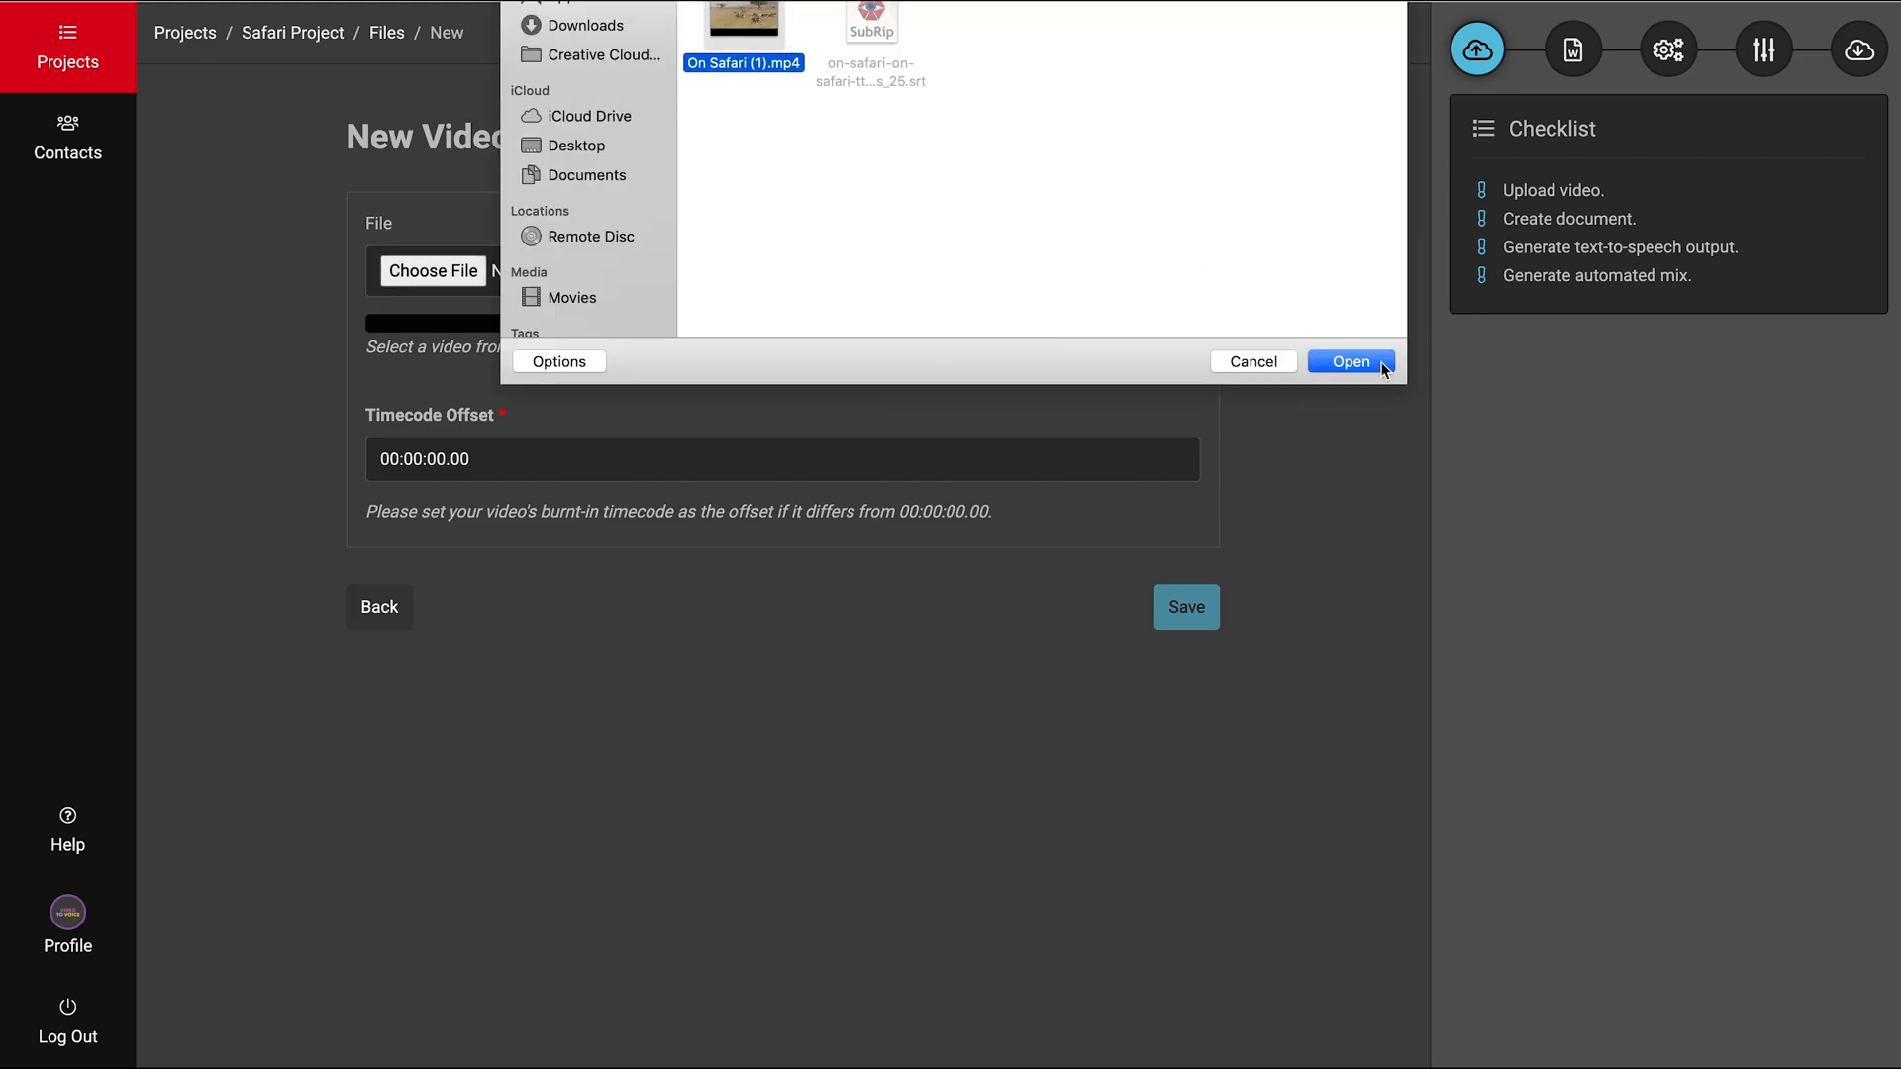
pyautogui.click(1371, 365)
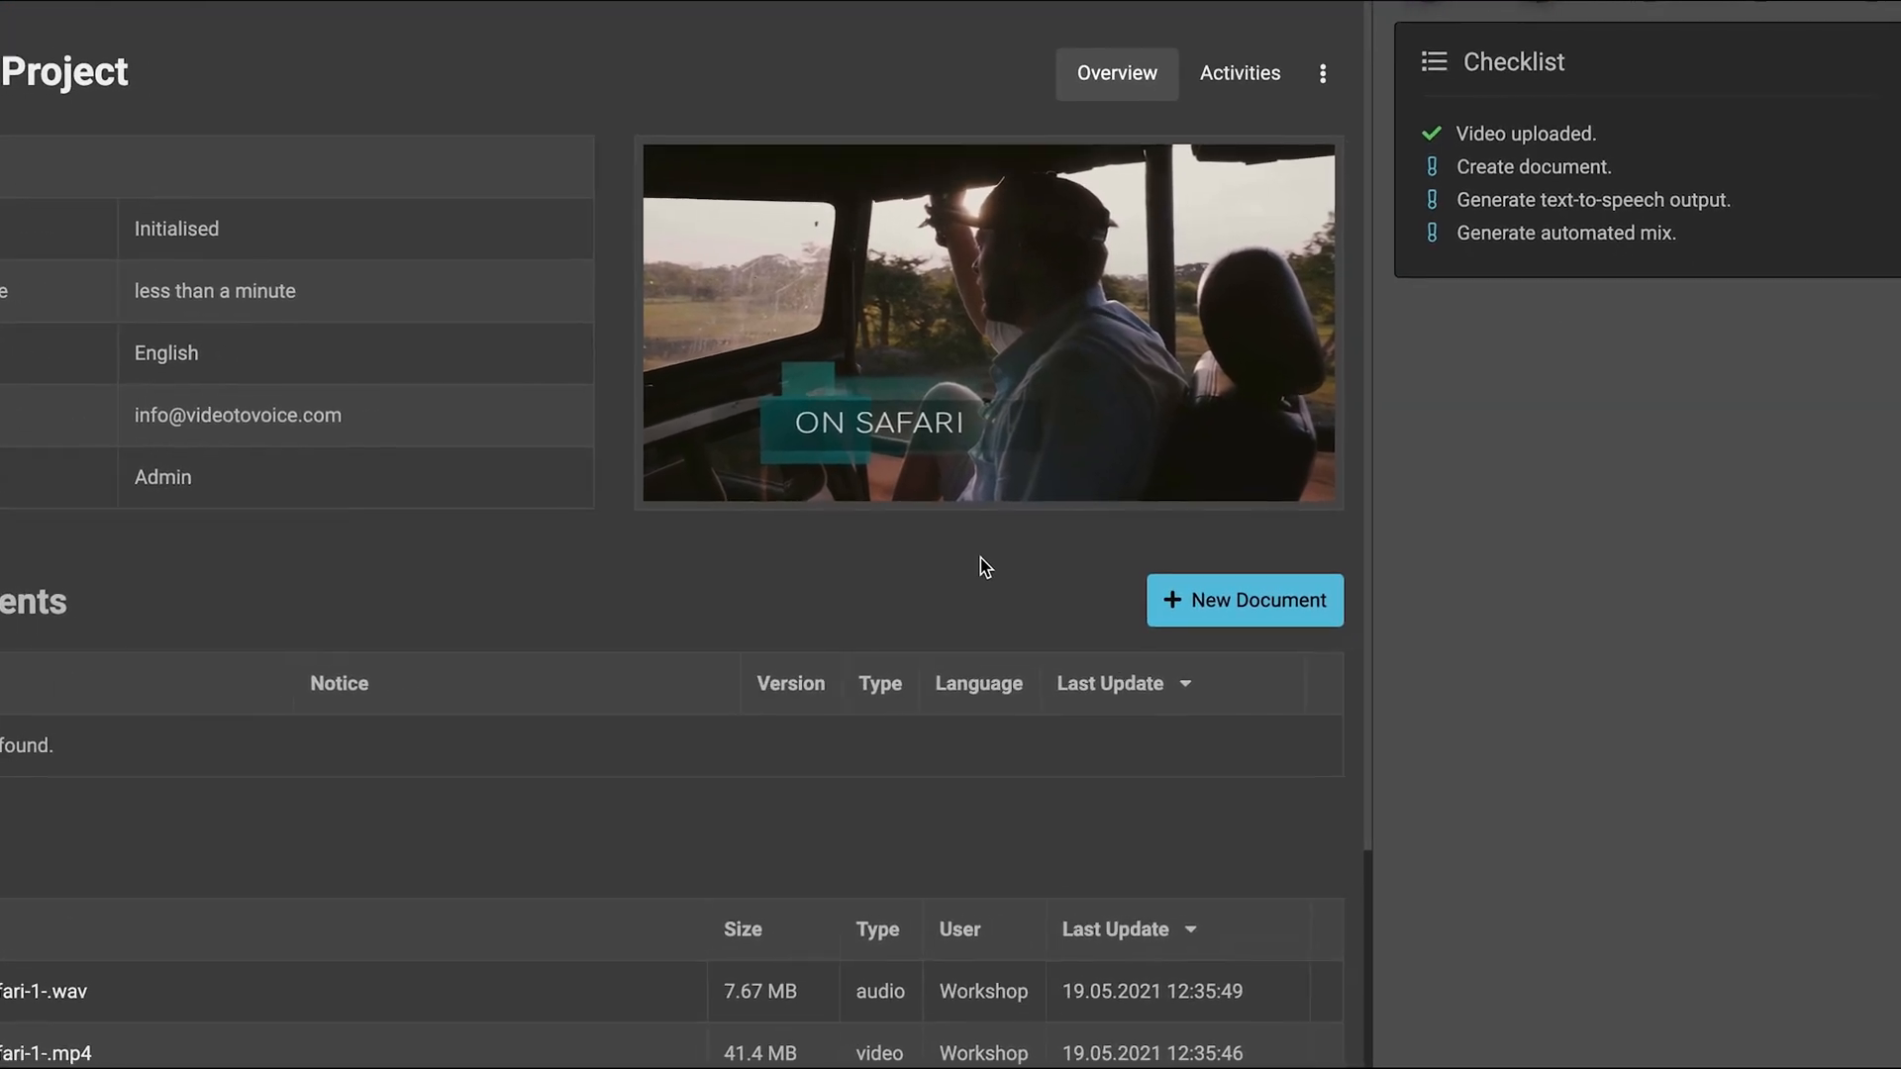
# Start a new text-to-speech document titled "Safari AD" with en-GB - RyanNeural (M) as its default voice.
pyautogui.click(1205, 625)
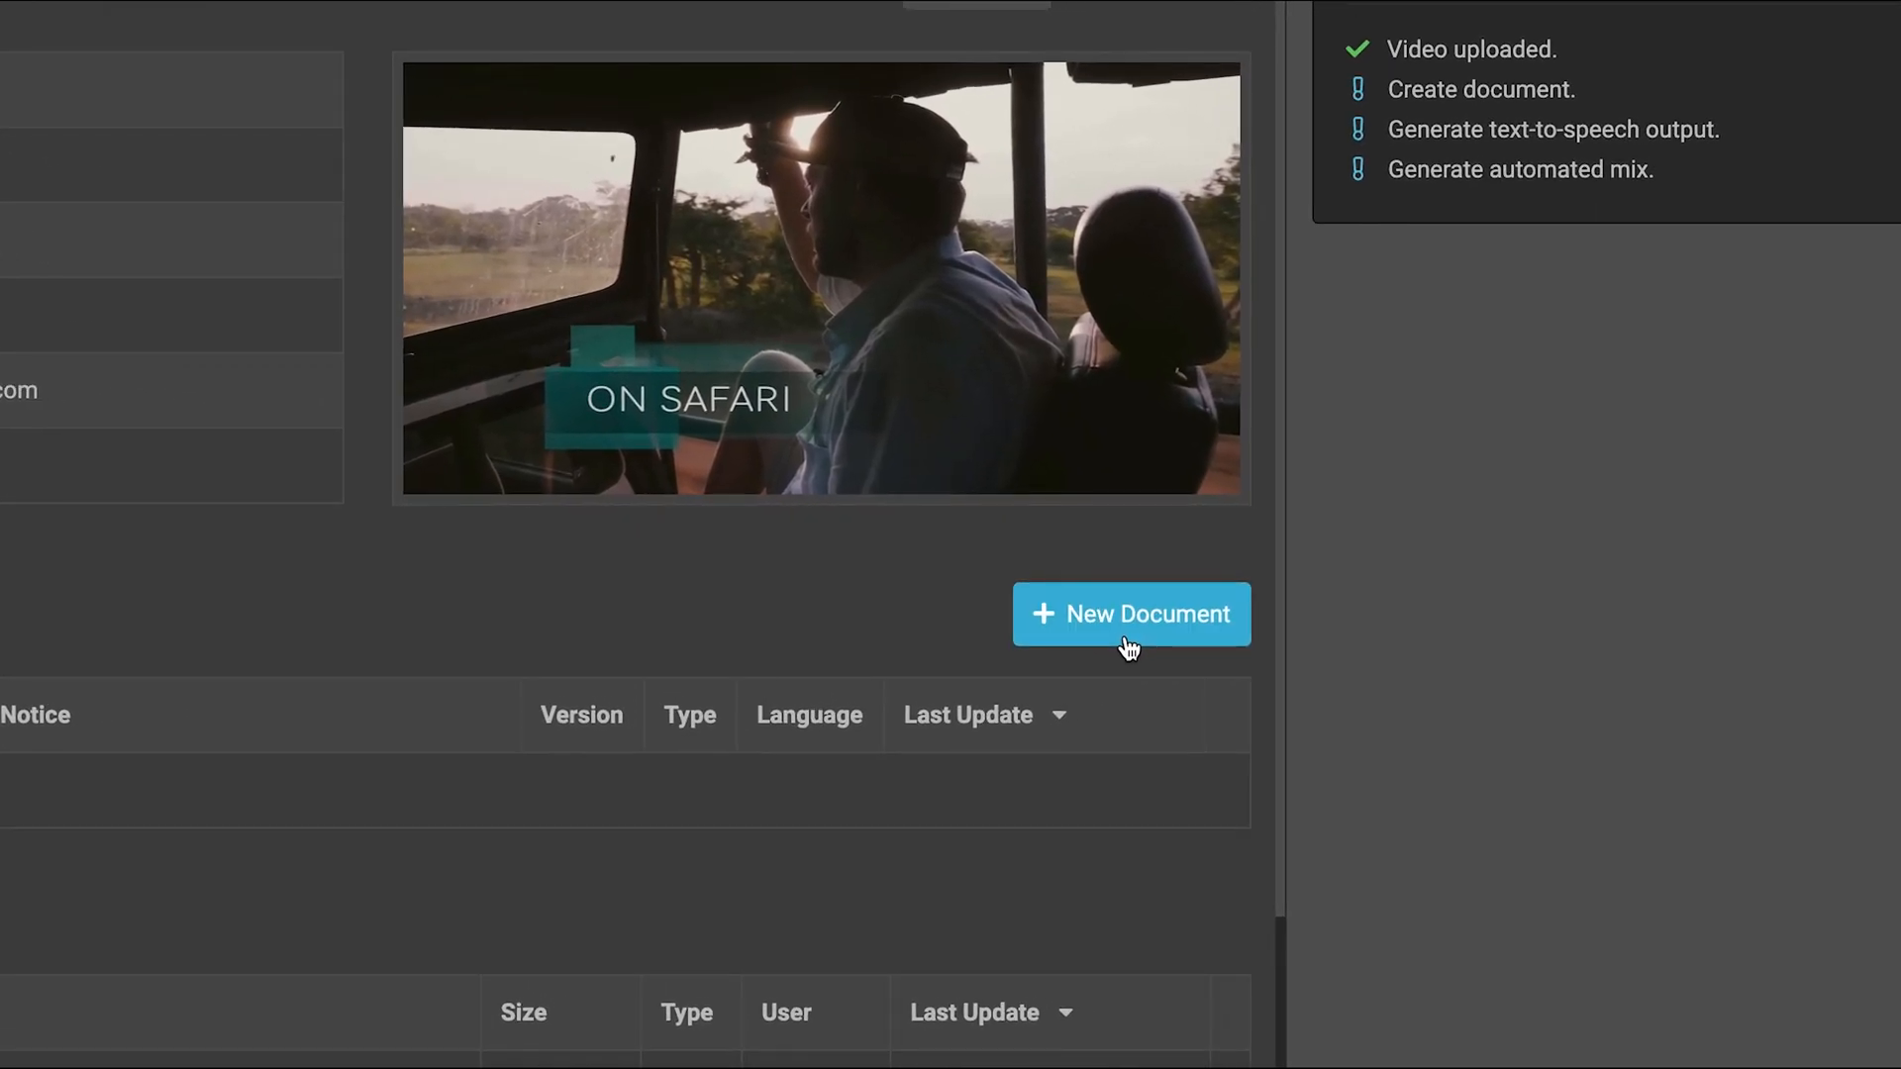
pyautogui.write('Safari ')
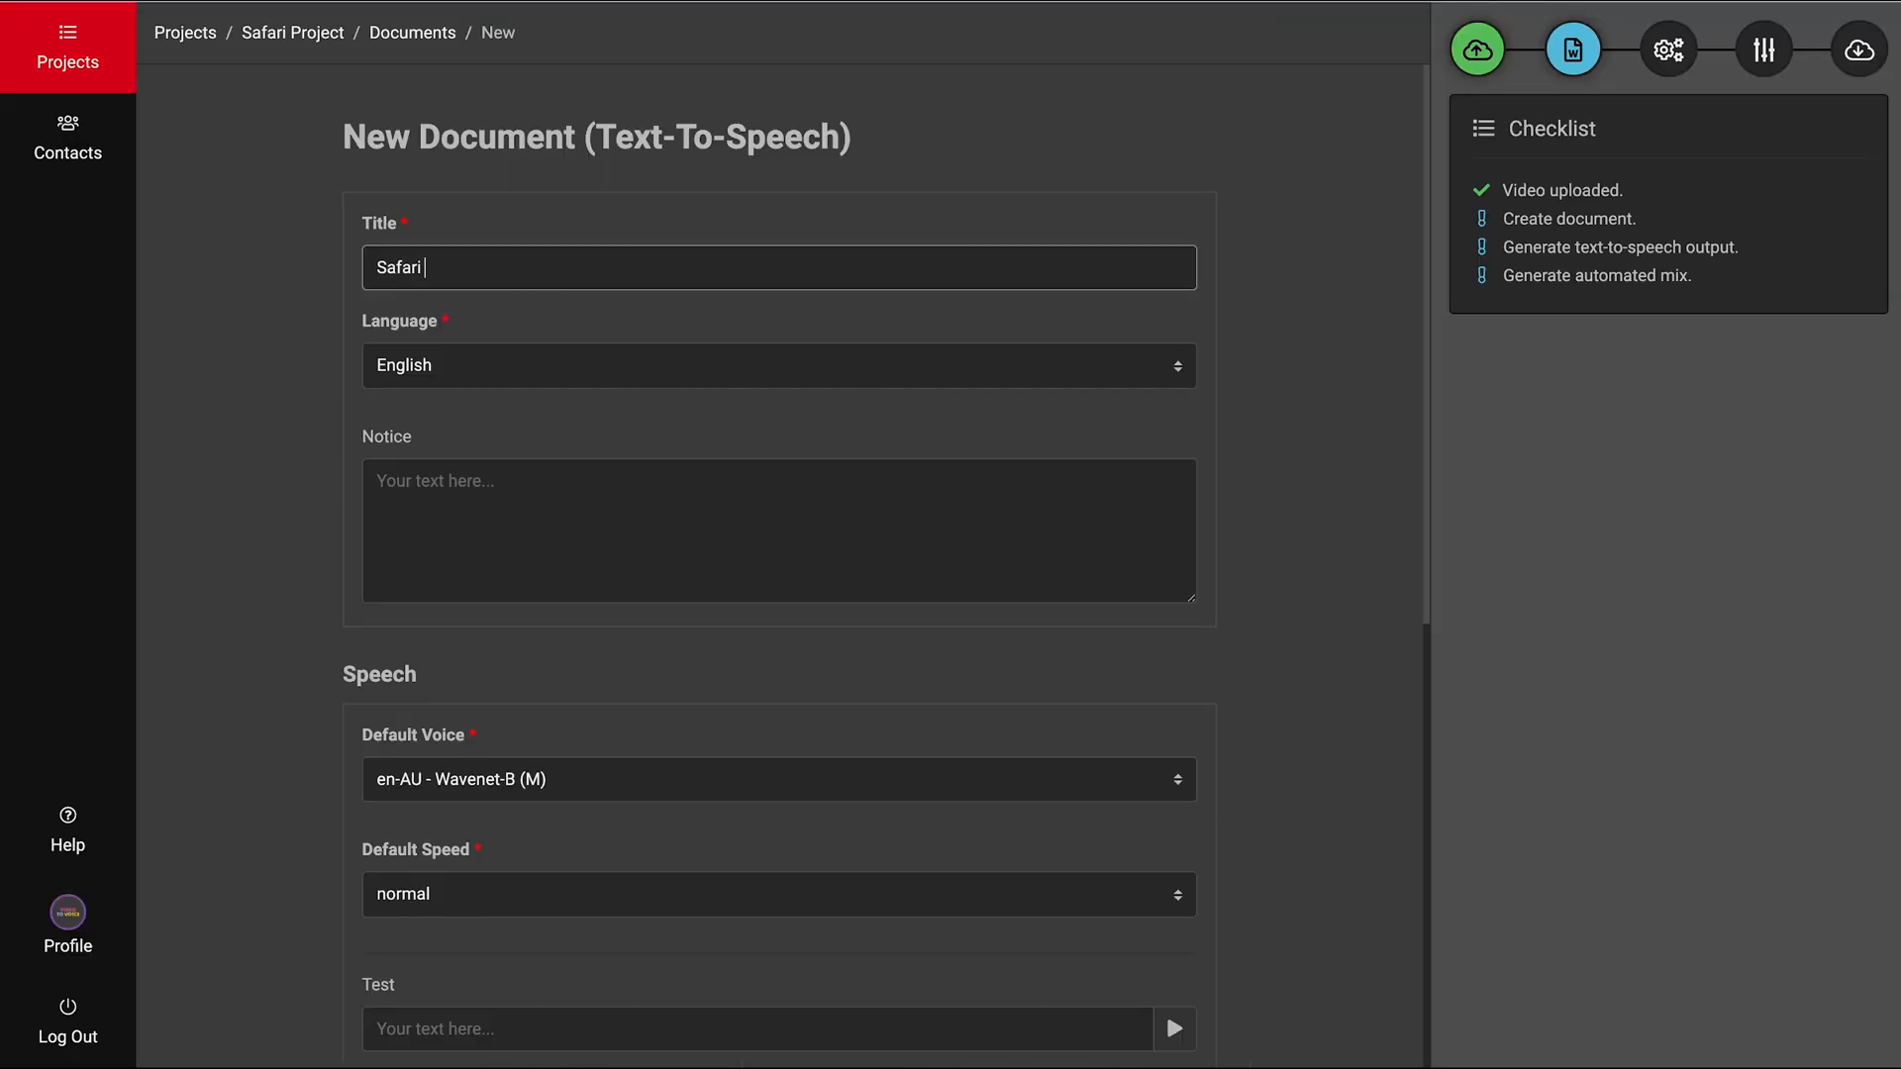
pyautogui.write('AD')
pyautogui.scroll(-6, 886, 564)
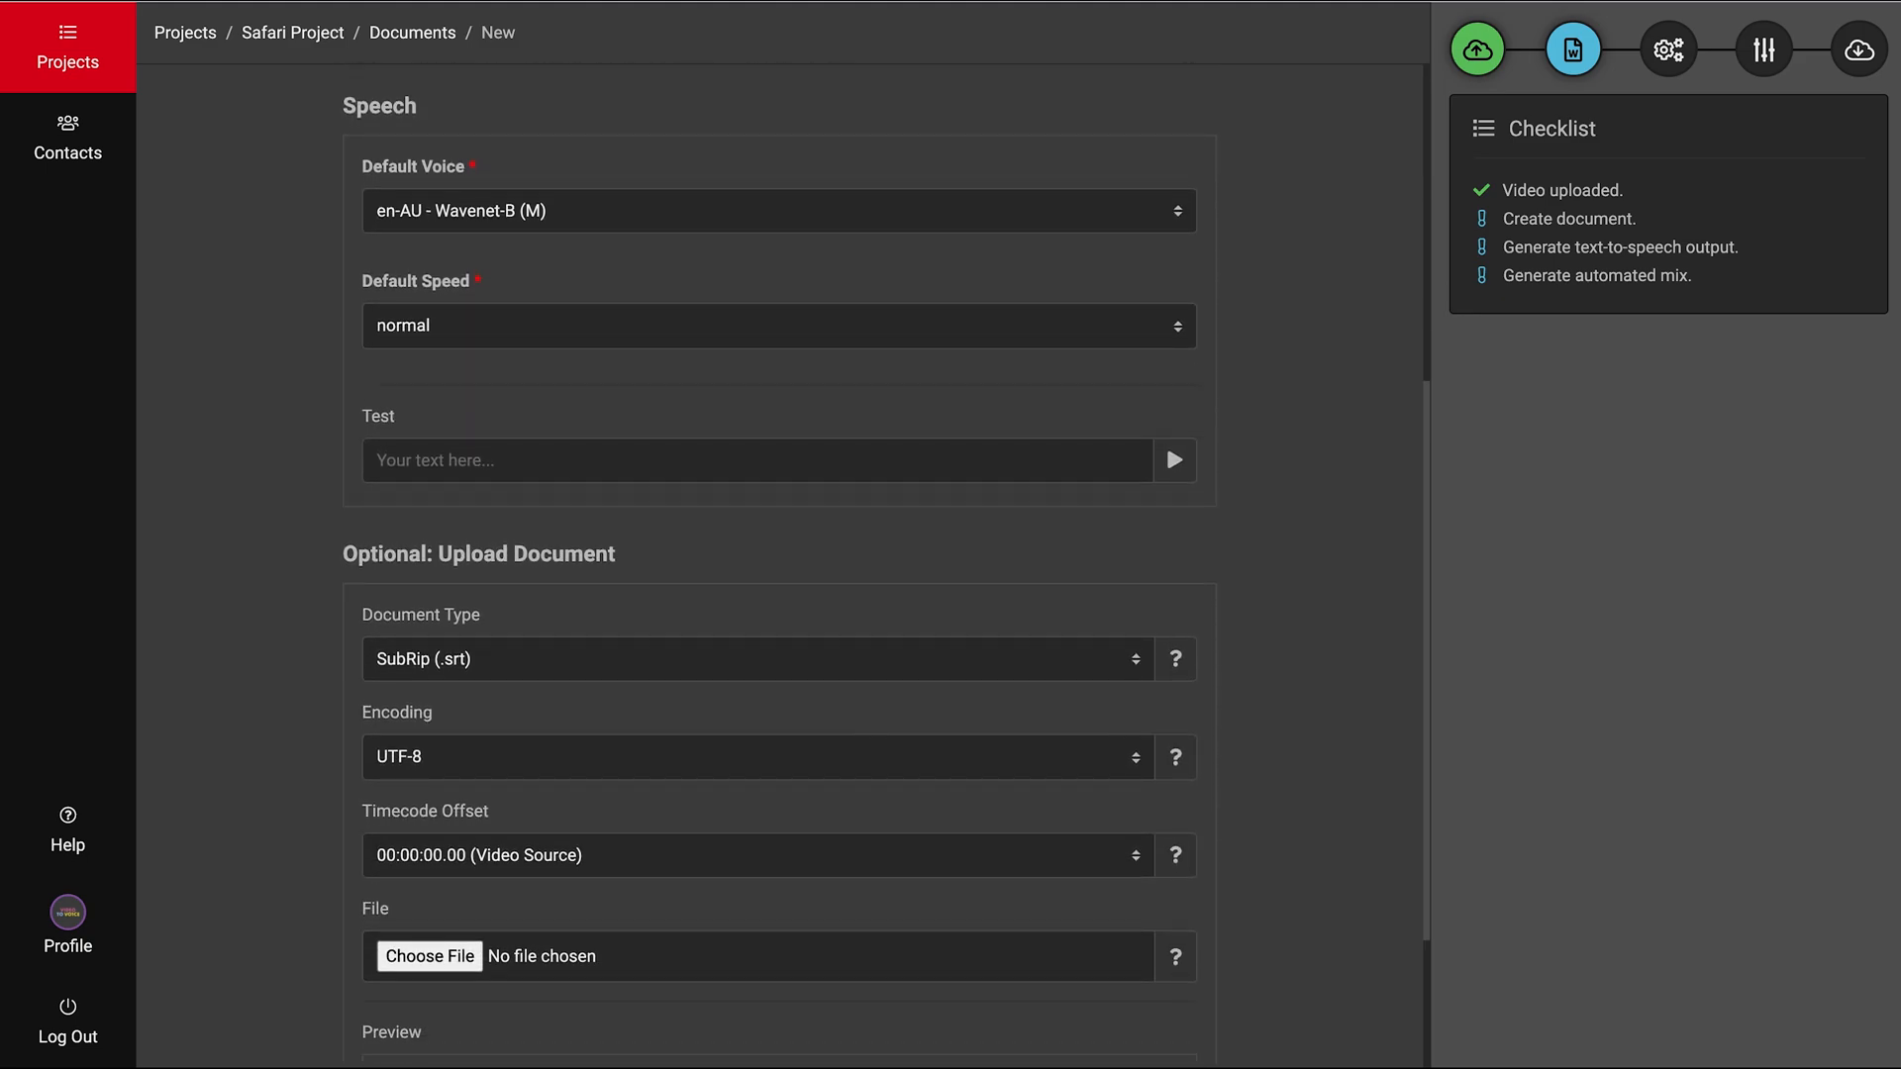
pyautogui.click(1156, 218)
pyautogui.scroll(-15, 1096, 592)
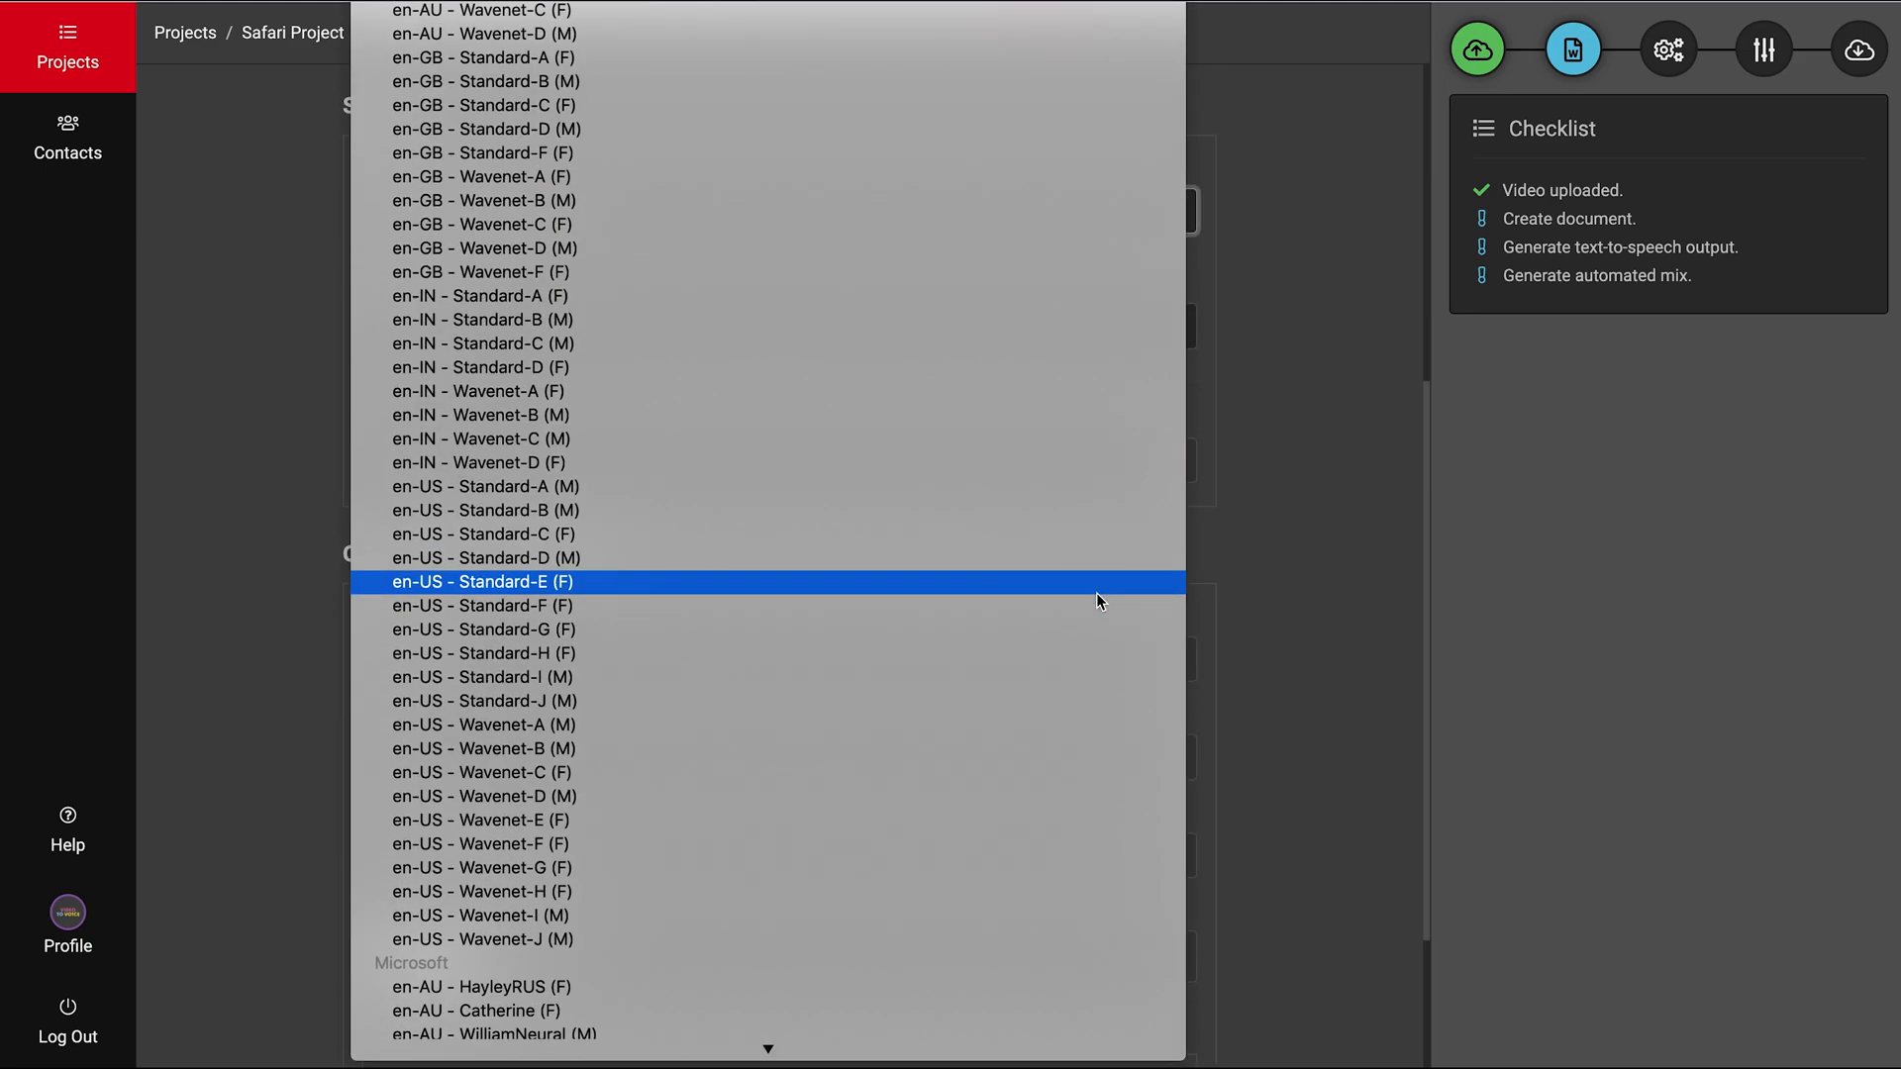
pyautogui.click(1096, 592)
# Test the default voice with the text "This is an example." and create the document.
pyautogui.click(1020, 462)
pyautogui.write('This is an example.')
pyautogui.click(1177, 473)
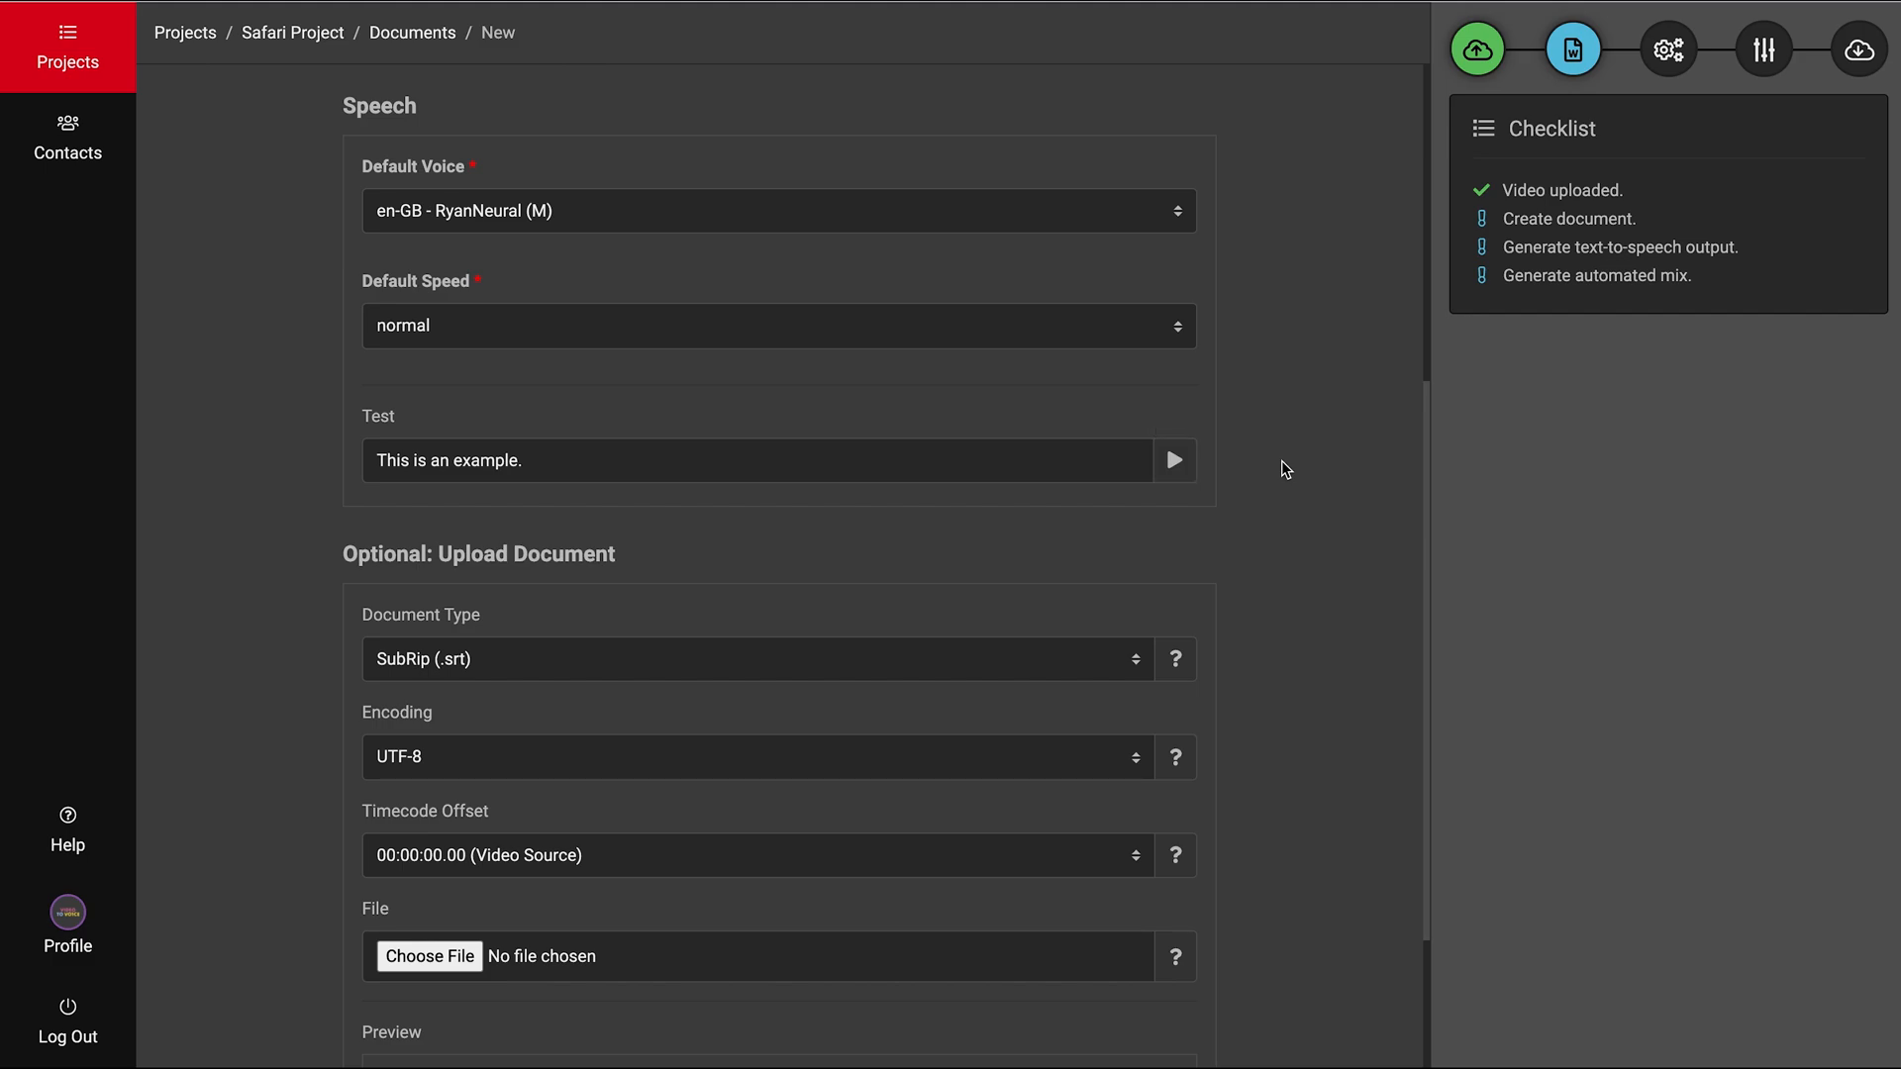
pyautogui.scroll(-3, 1282, 460)
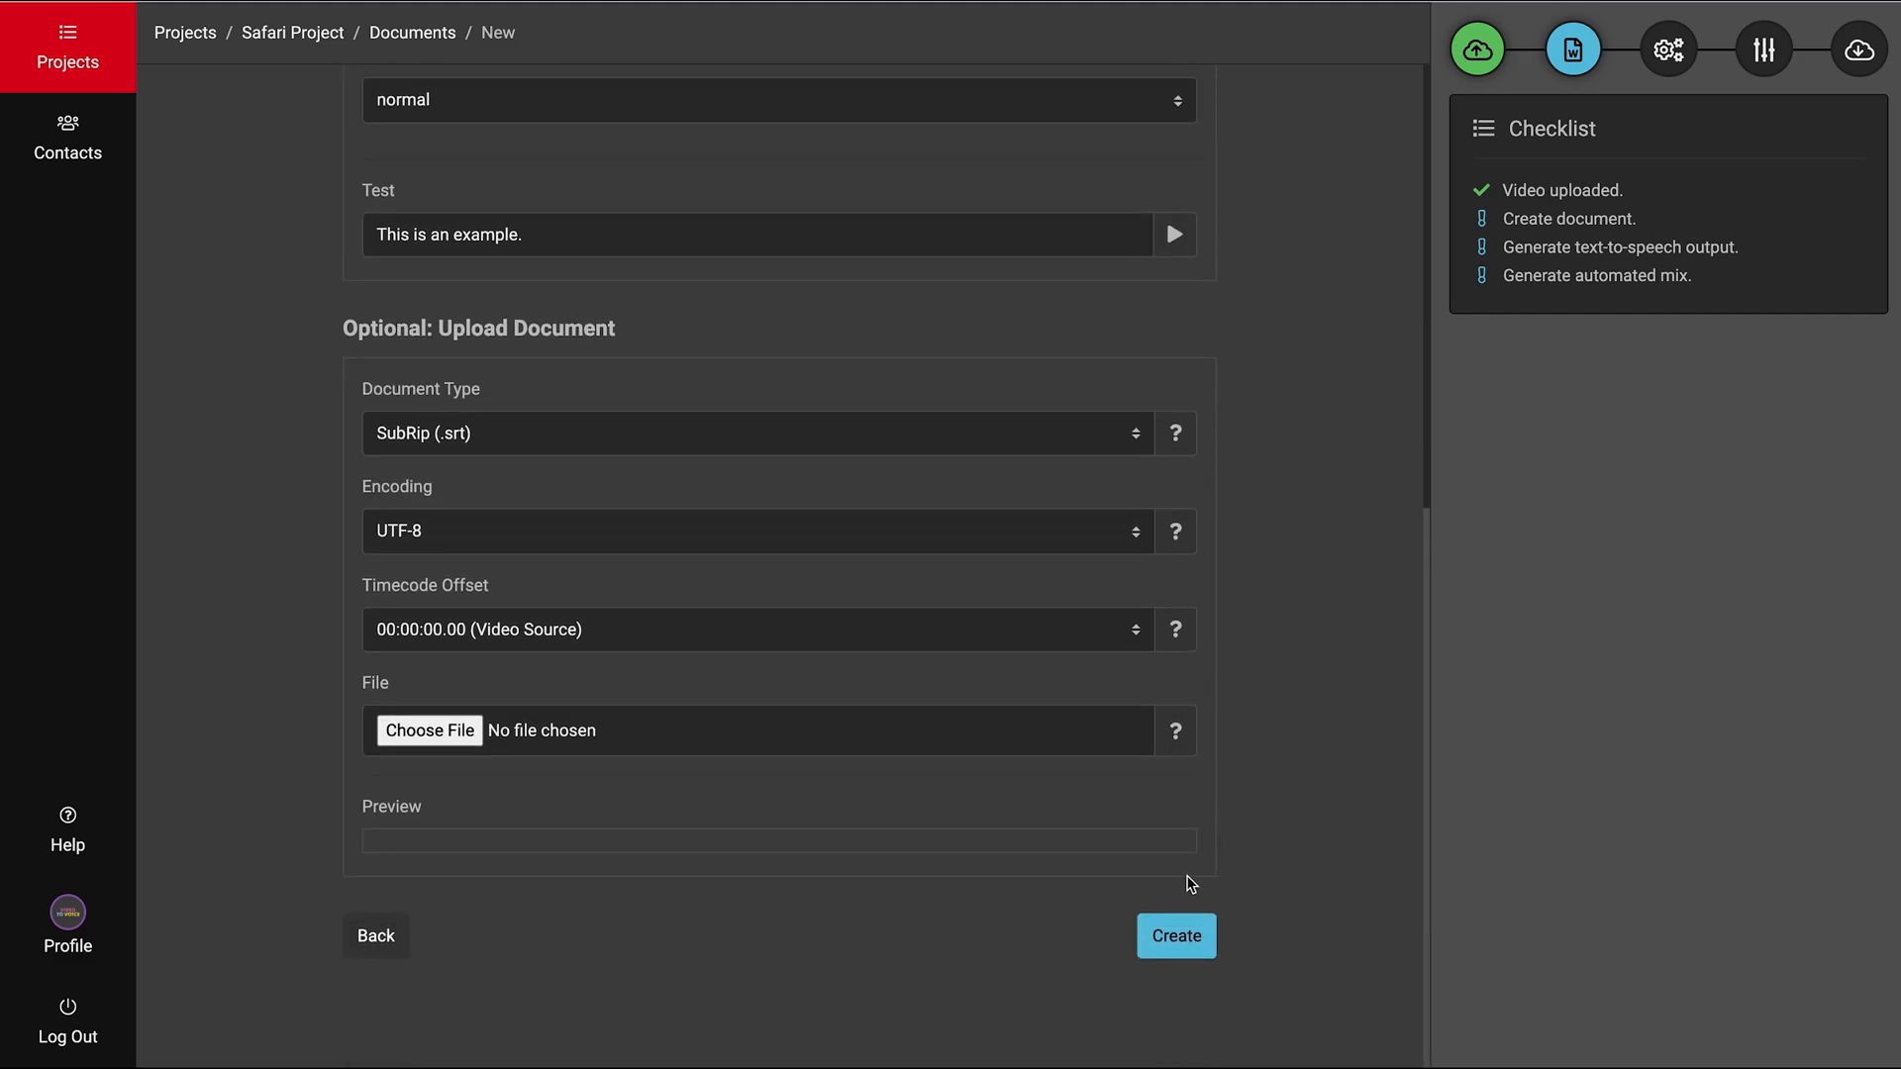
pyautogui.click(1166, 945)
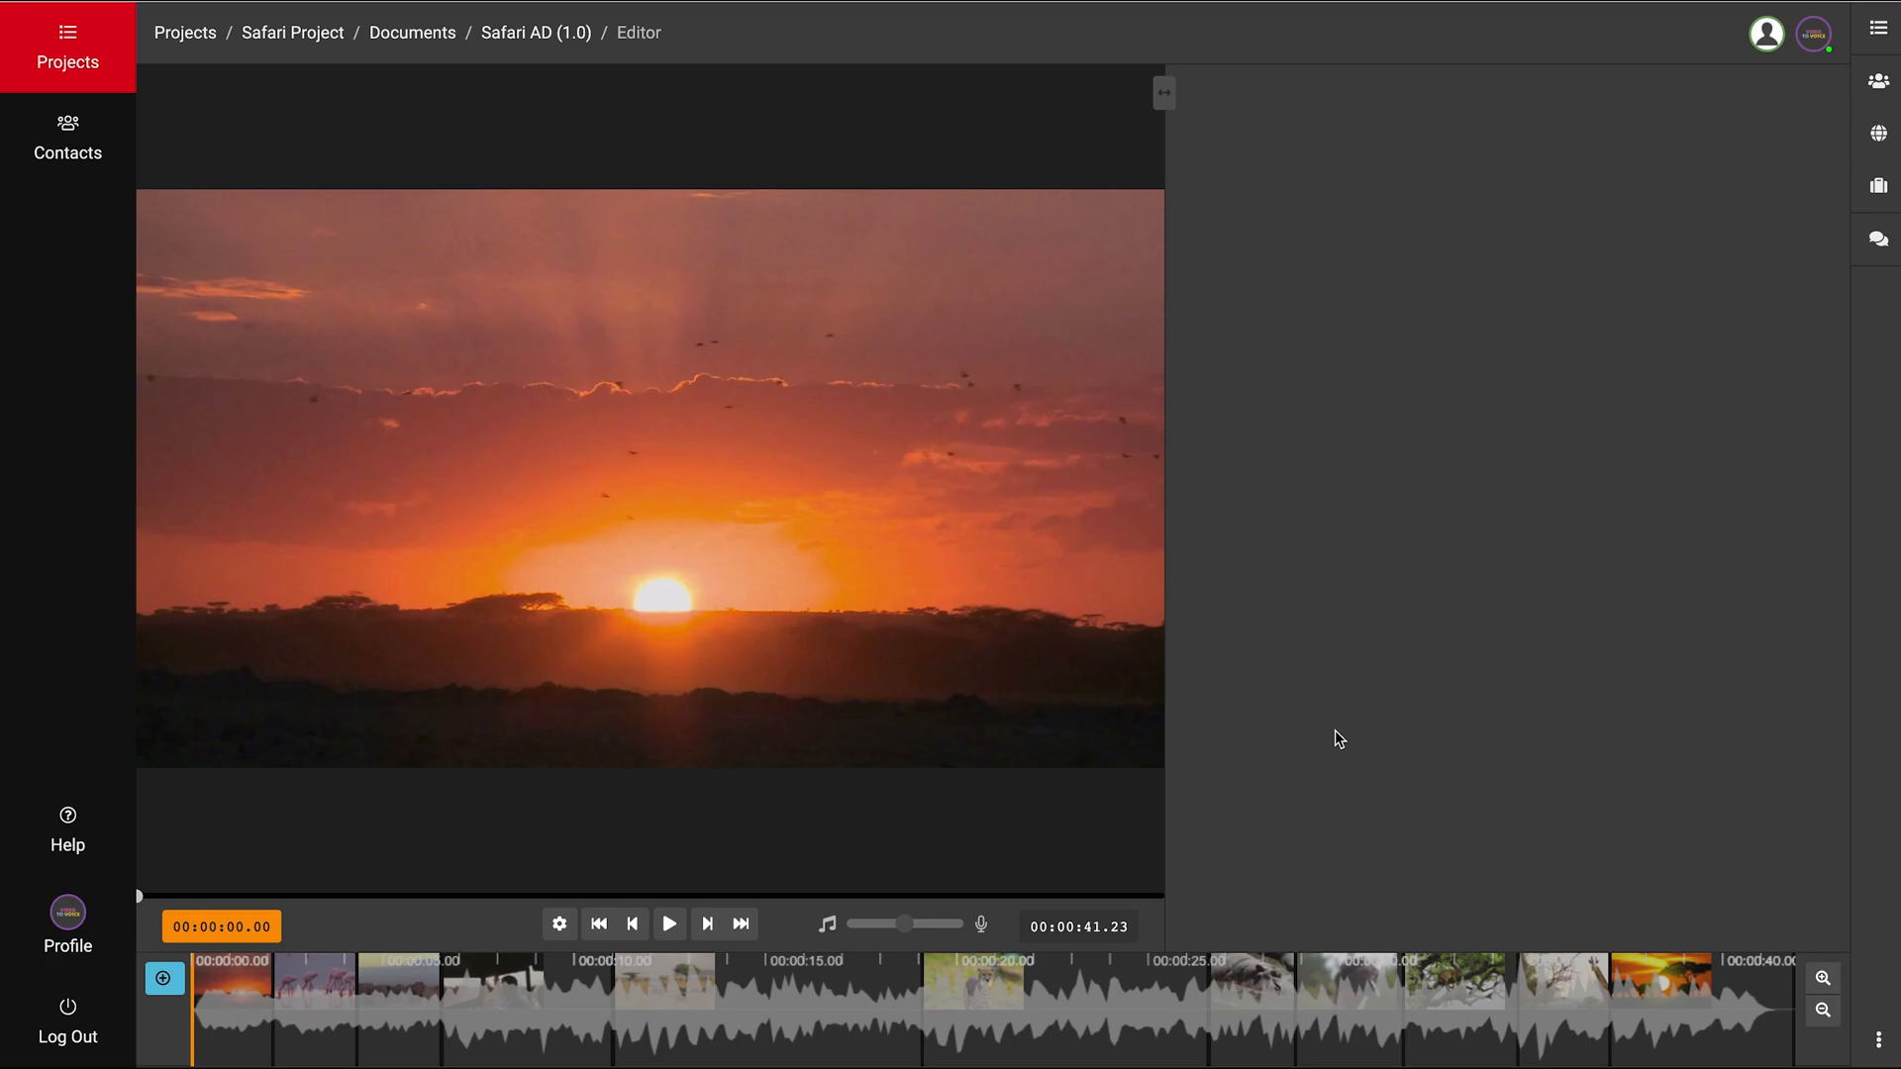
# Play the video briefly, pause it, step through single frames and return to the start.
pyautogui.click(670, 924)
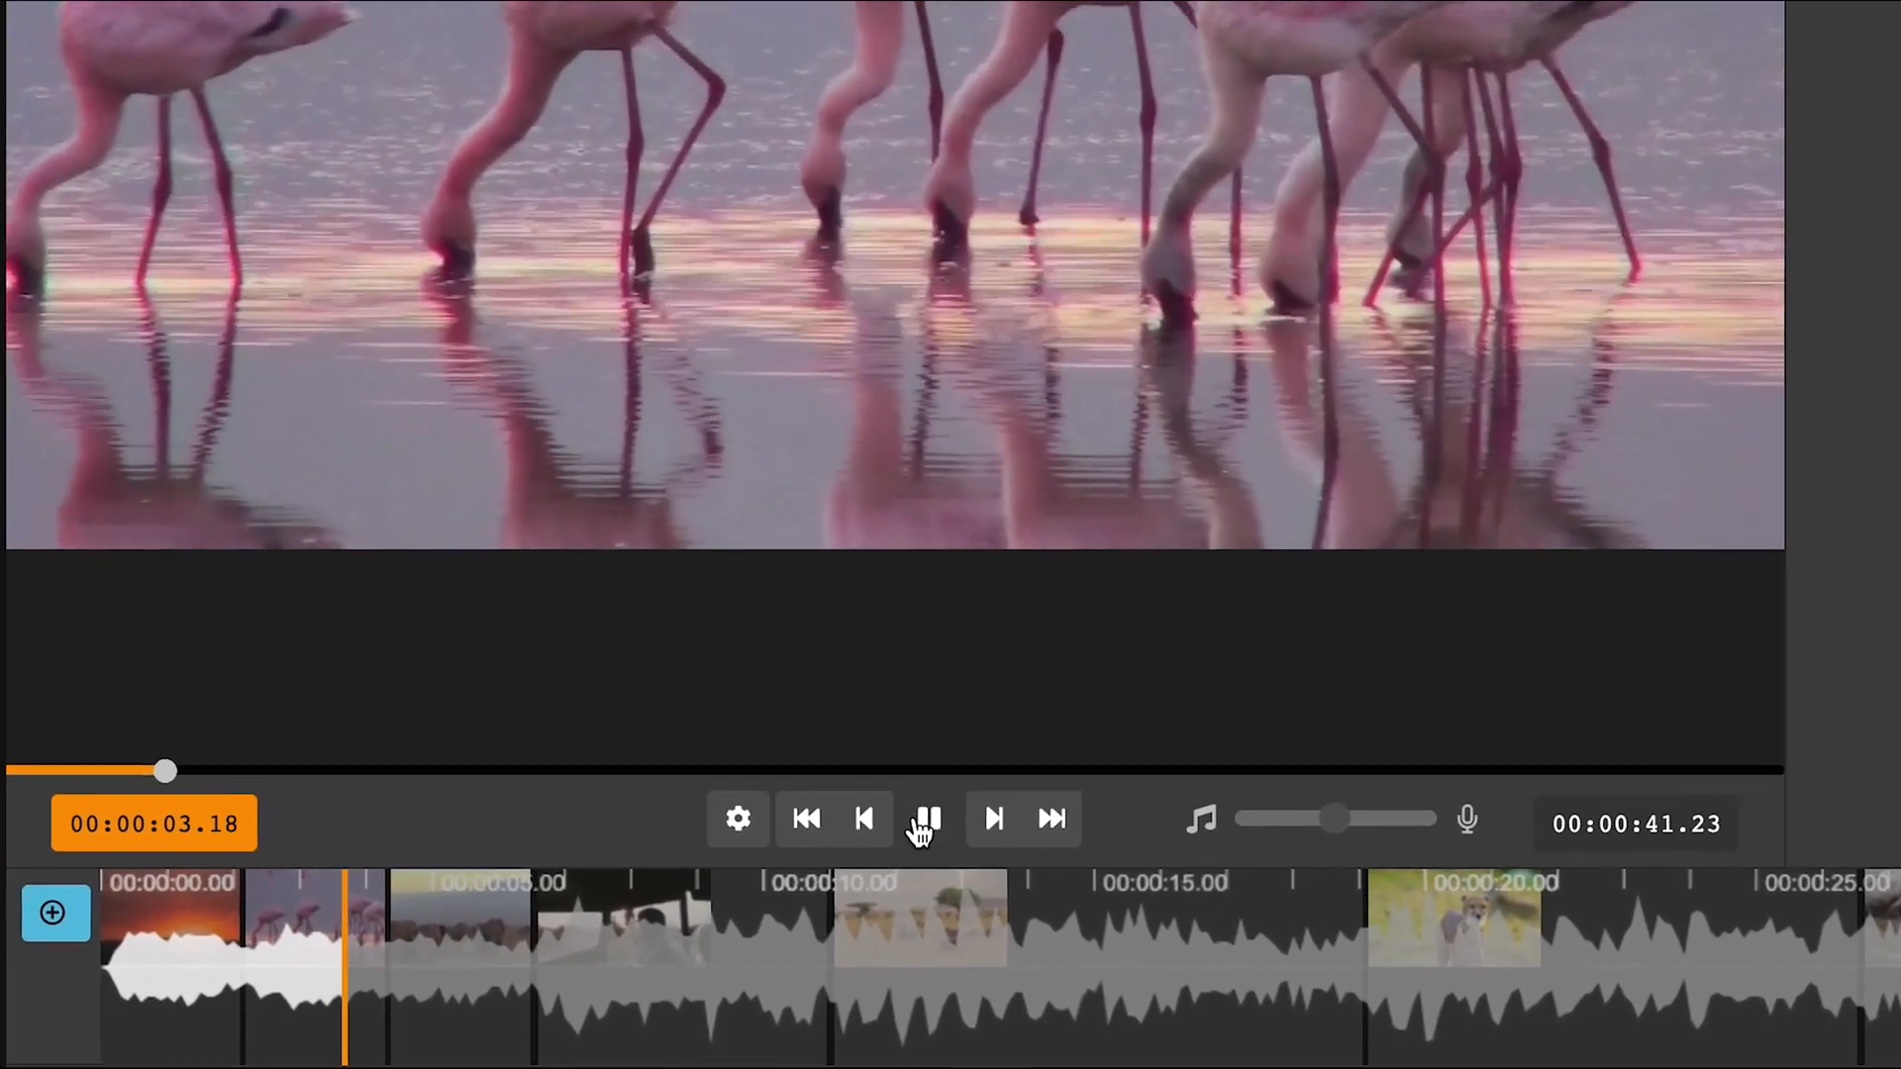
pyautogui.click(793, 874)
pyautogui.click(1024, 810)
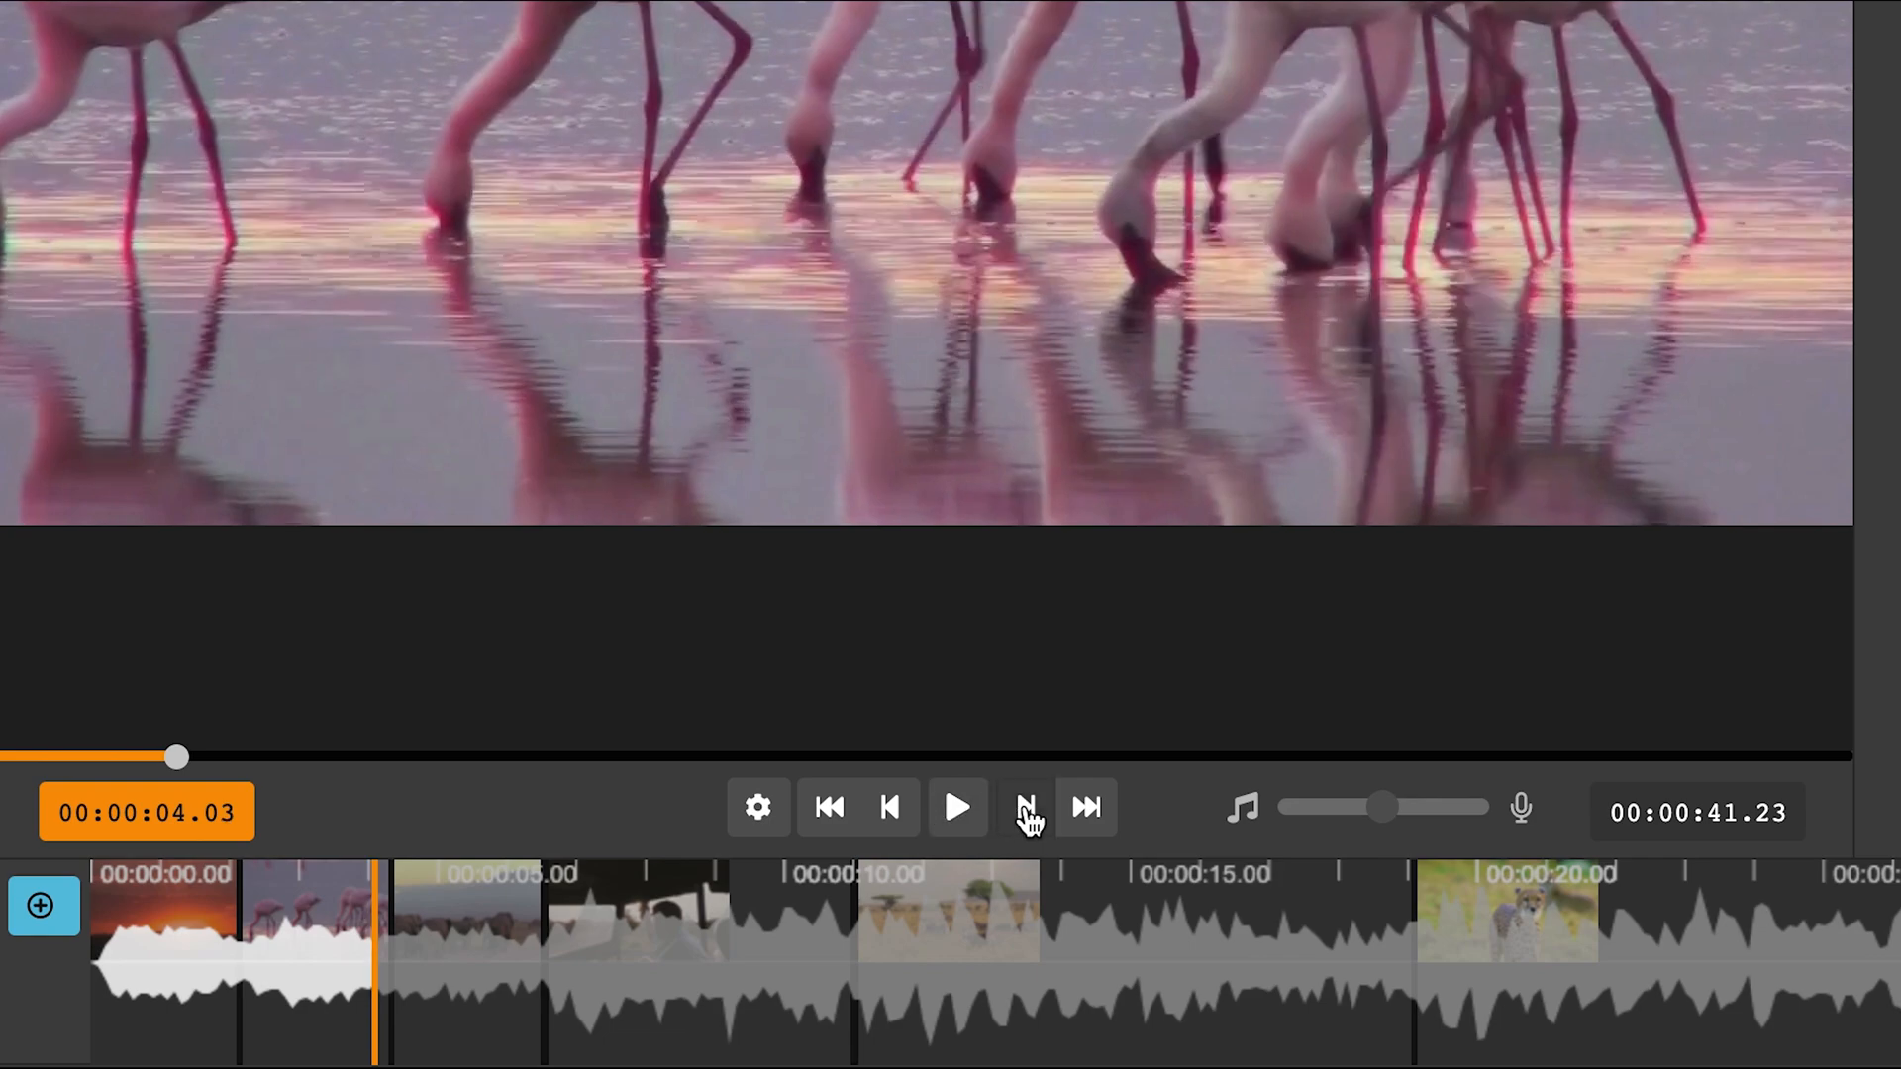
pyautogui.click(893, 812)
pyautogui.click(891, 807)
pyautogui.click(891, 807)
pyautogui.click(835, 808)
pyautogui.click(837, 810)
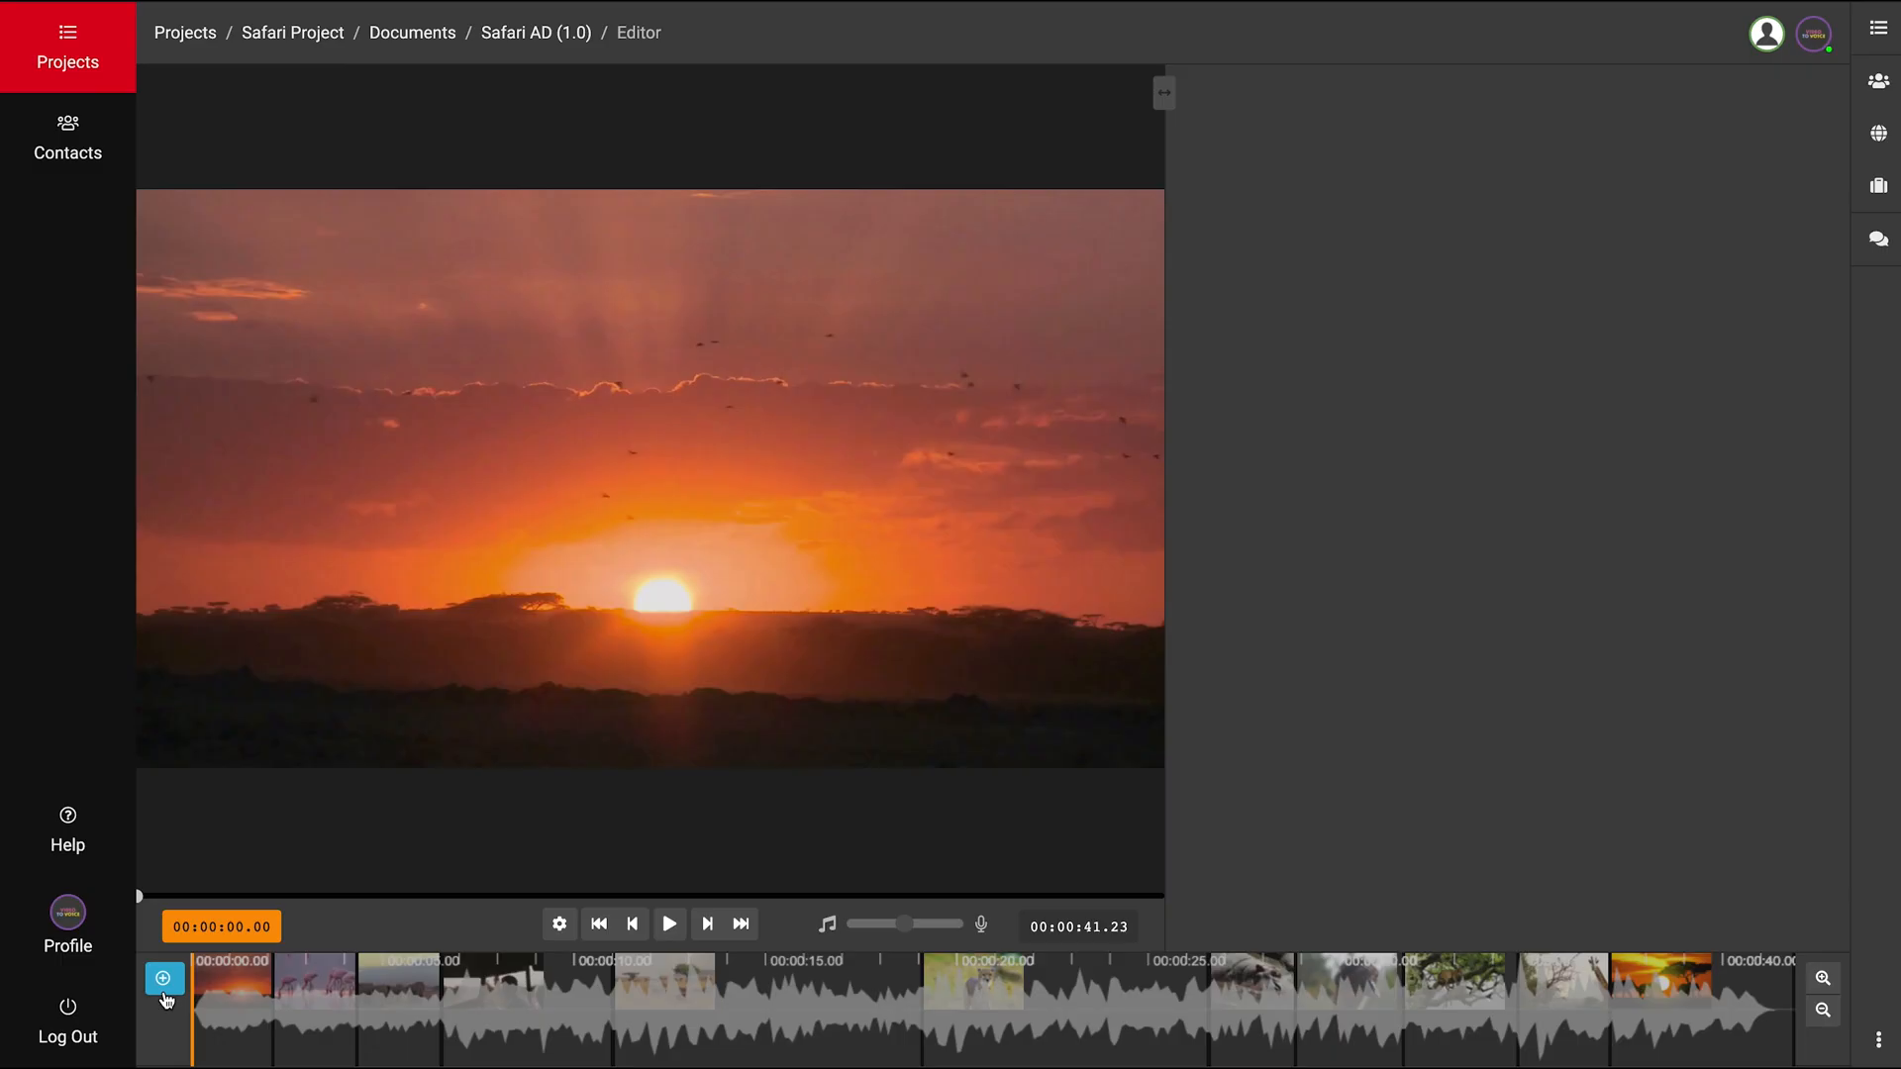
# Add a description at 00:00:00.00 reading "The sun rises over the plain.".
pyautogui.click(297, 941)
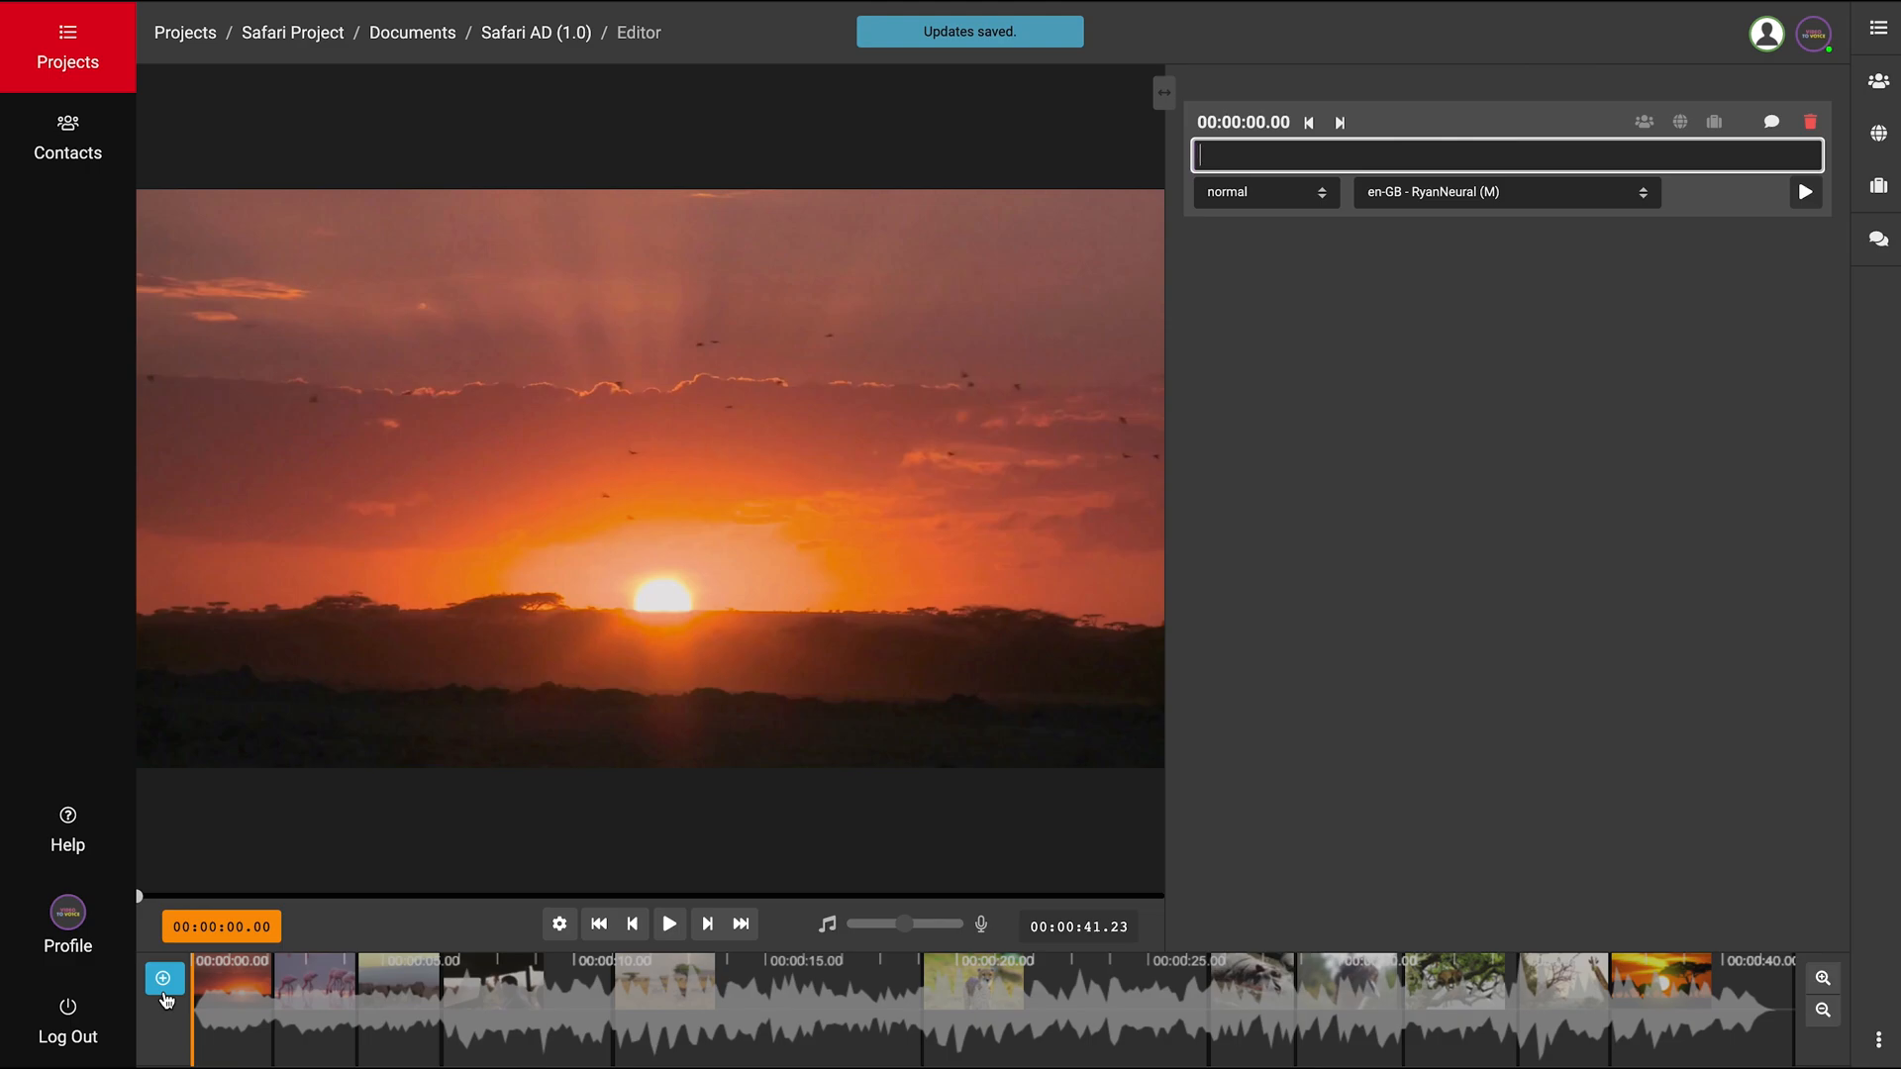
pyautogui.write('The sun rises ove')
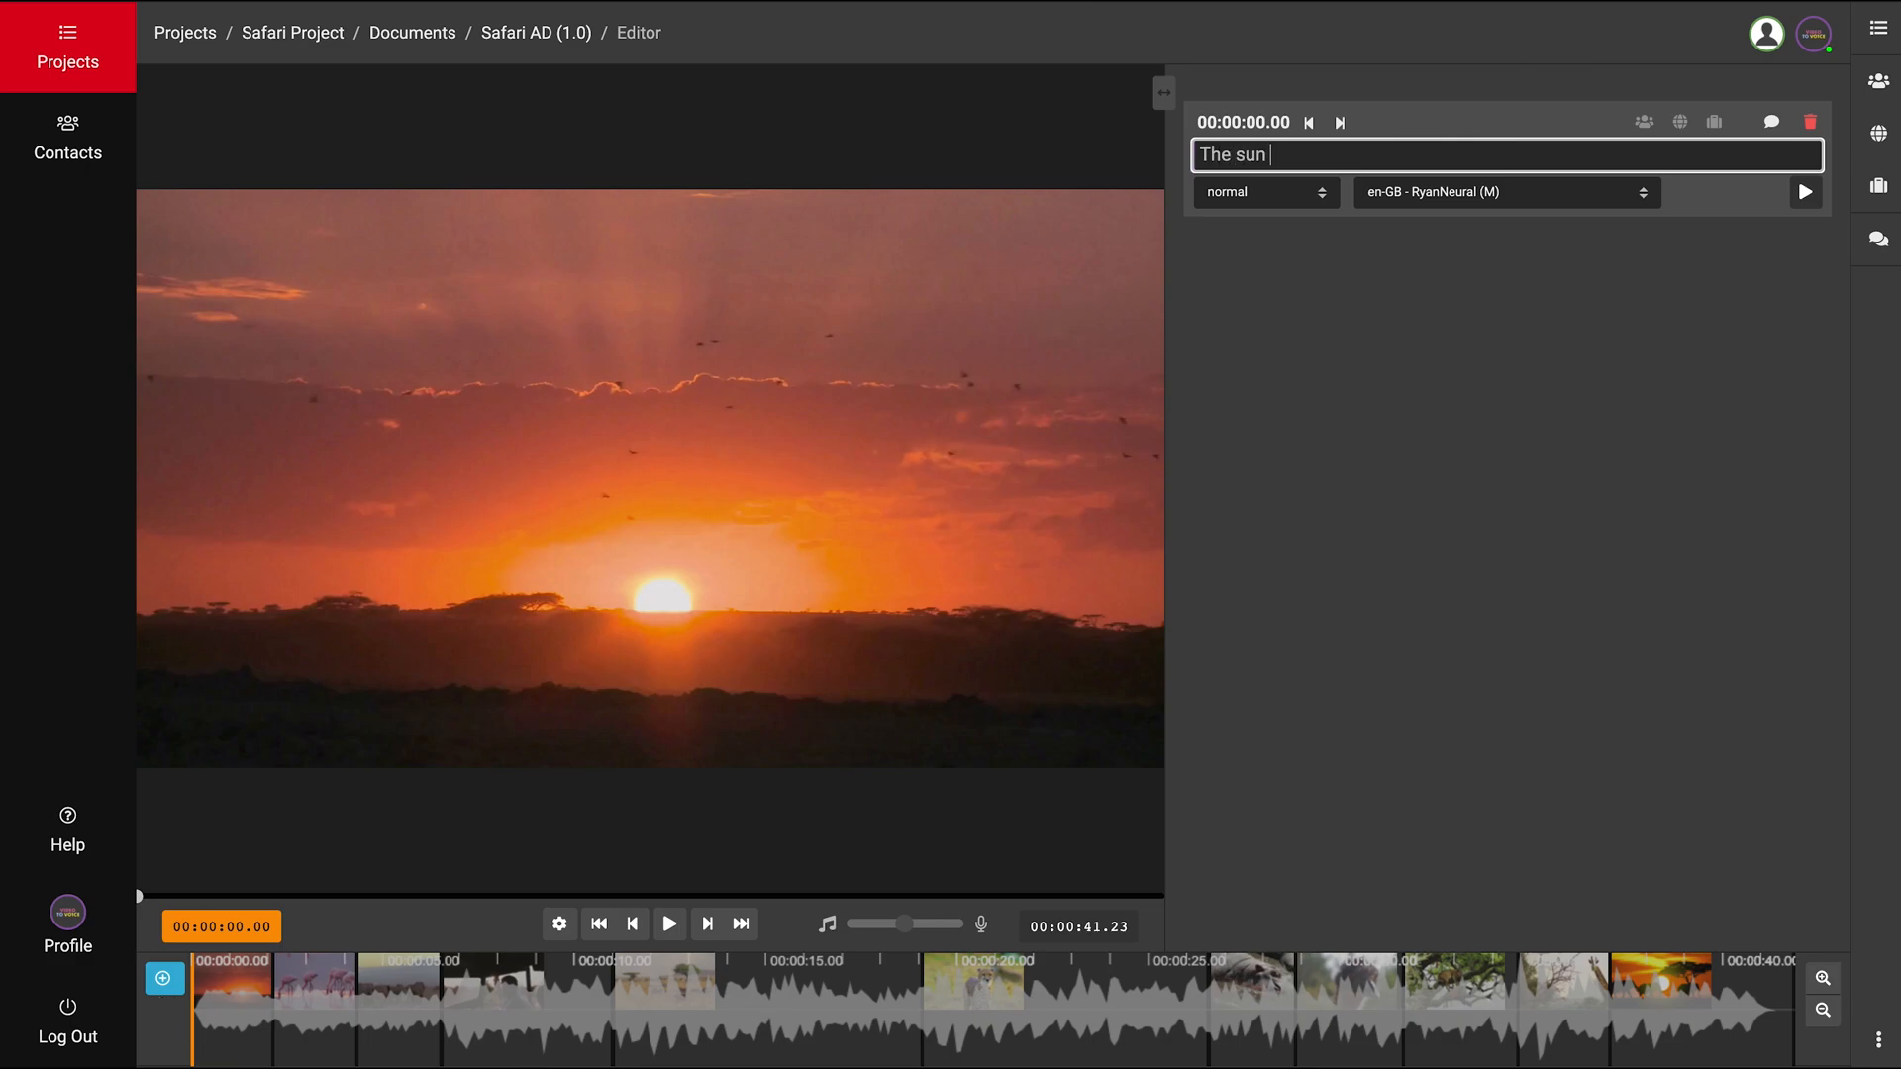
pyautogui.write('r the plain.')
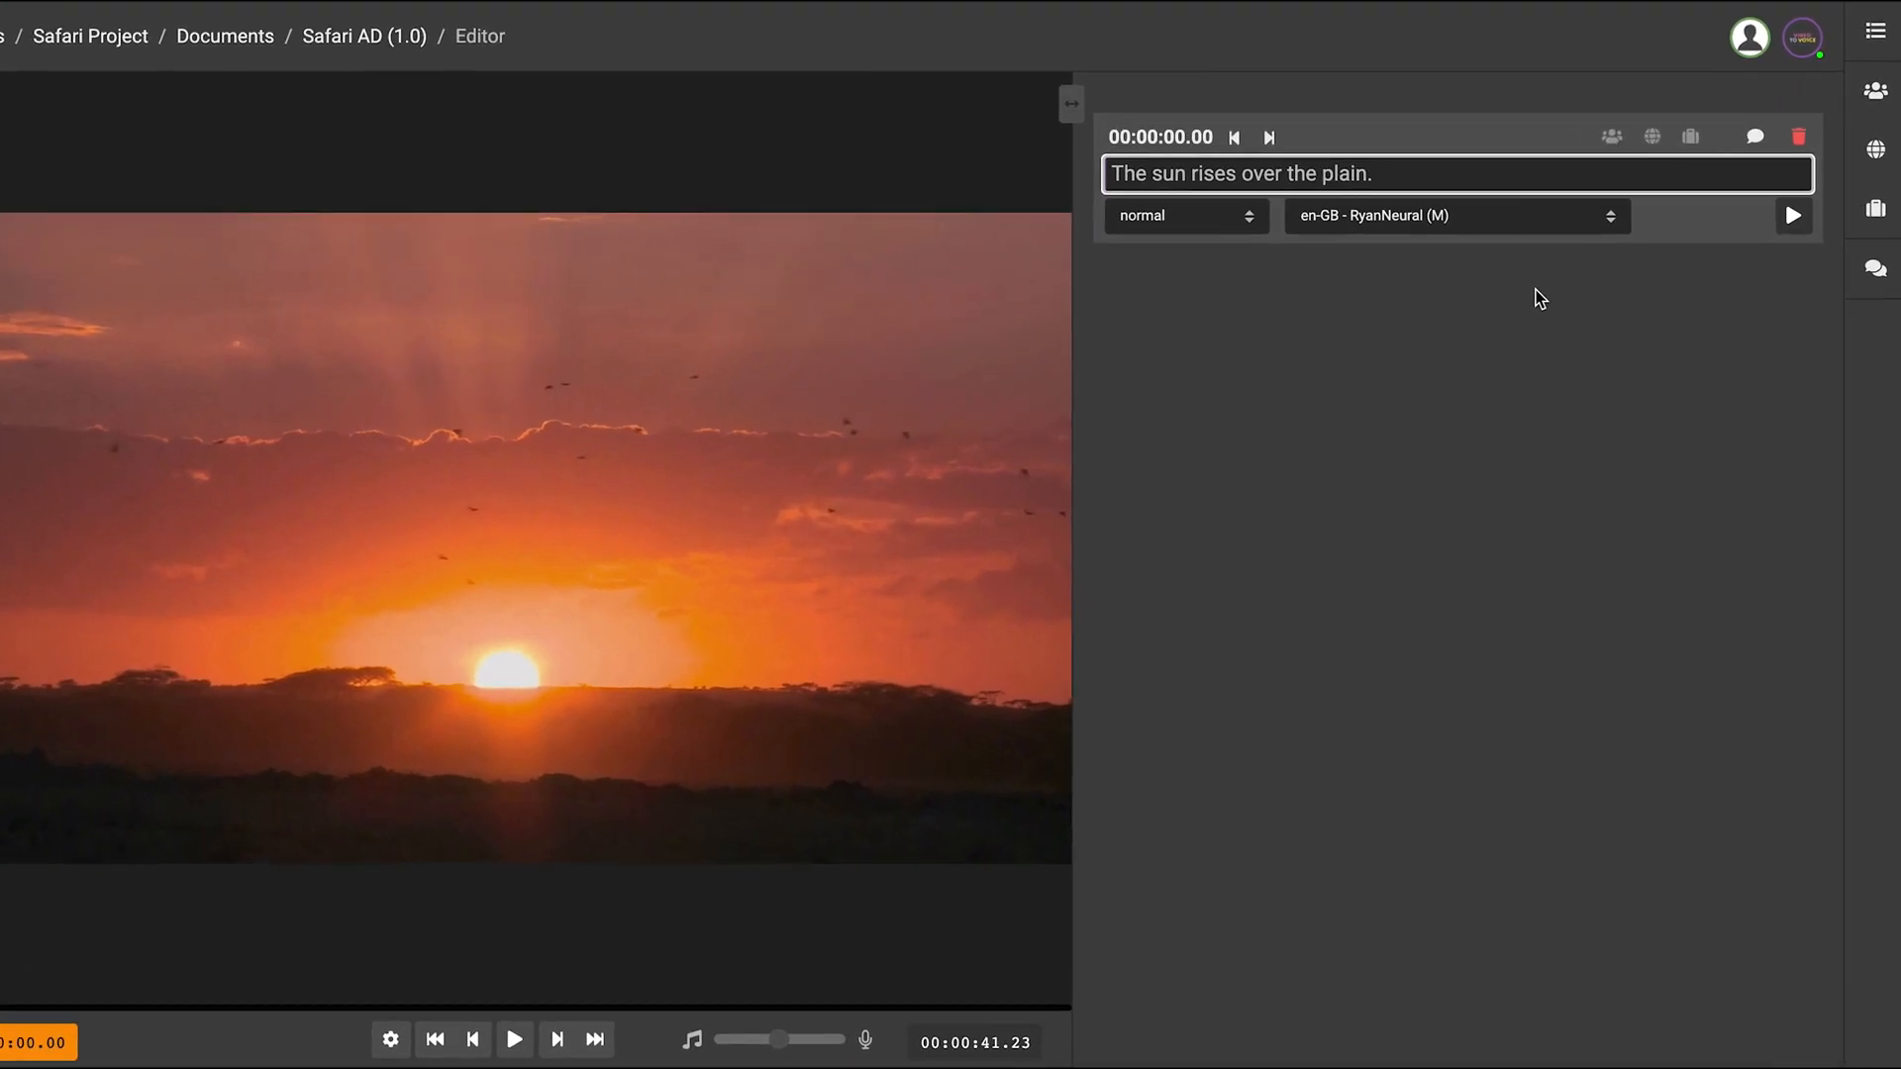
# Review the first description's voice and speed options, keeping en-GB - RyanNeural (M) and normal, and listen to its speech.
pyautogui.click(1537, 218)
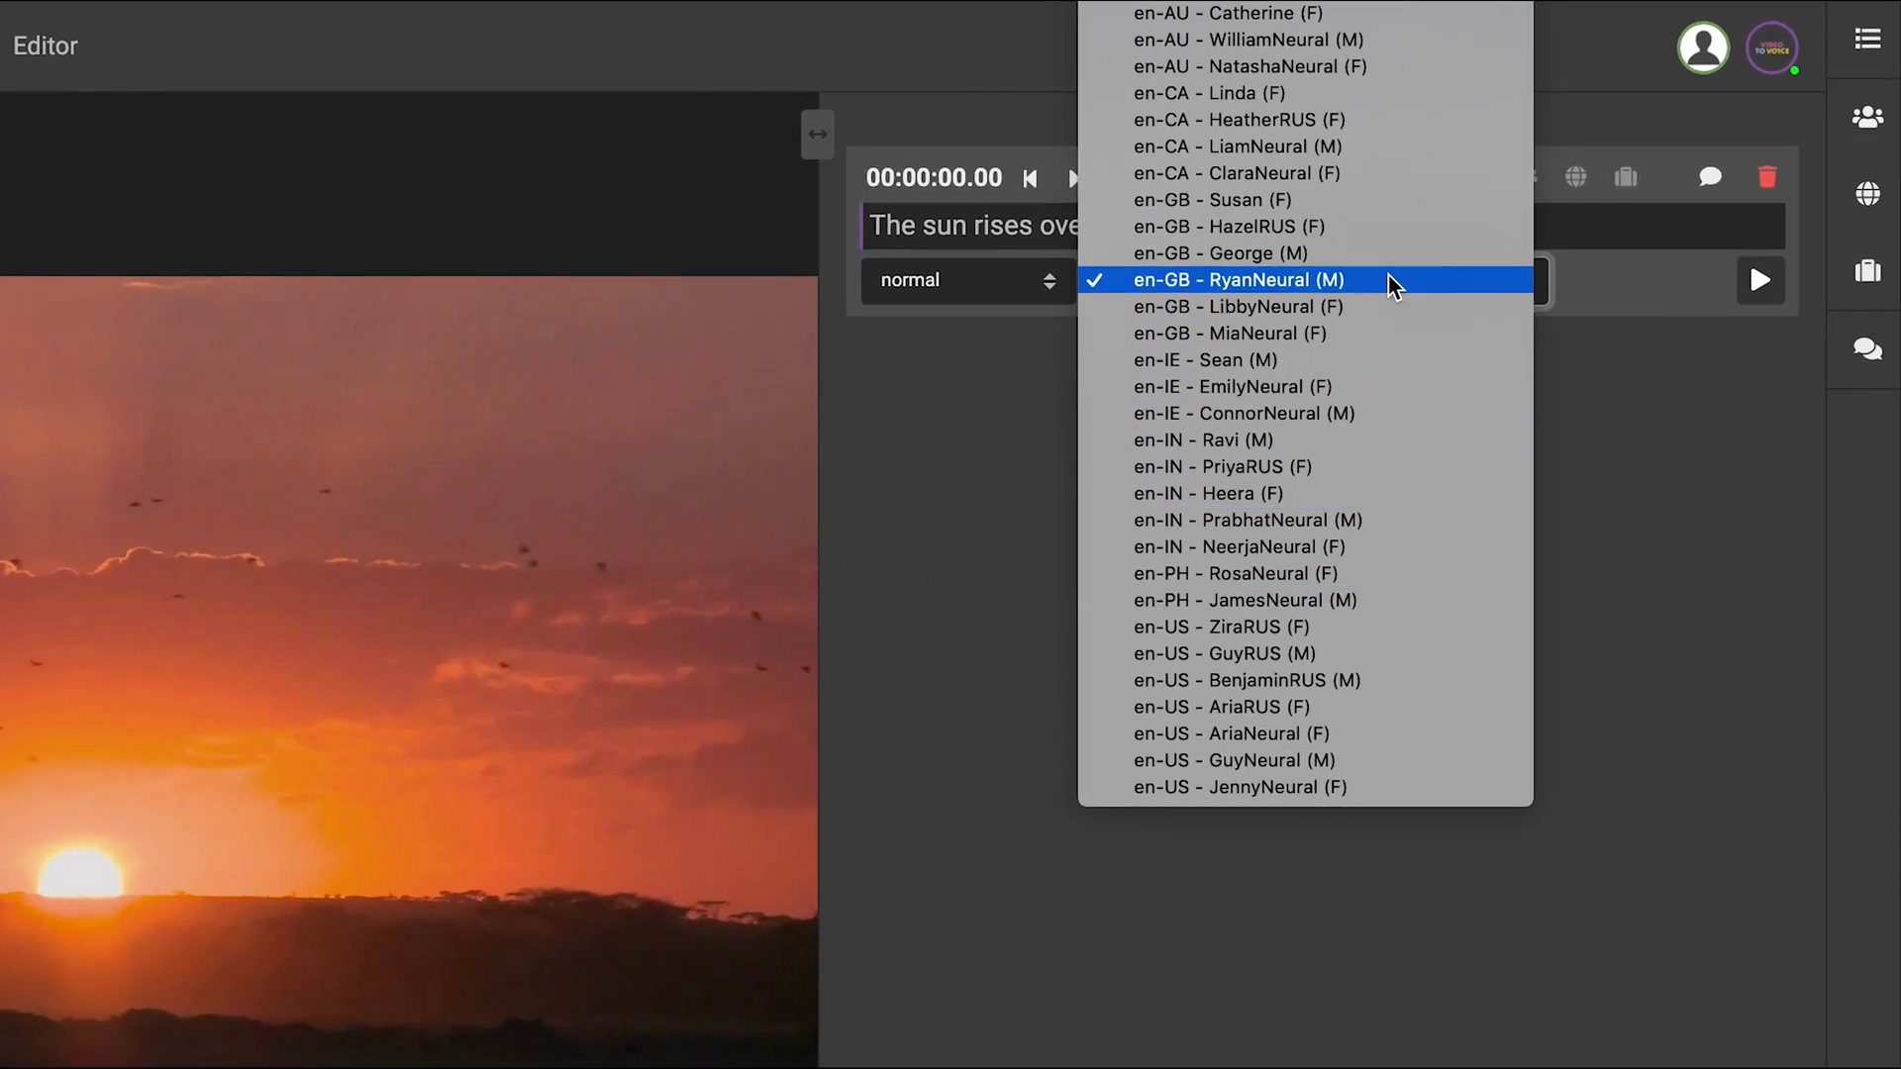
pyautogui.click(1392, 280)
pyautogui.click(1056, 281)
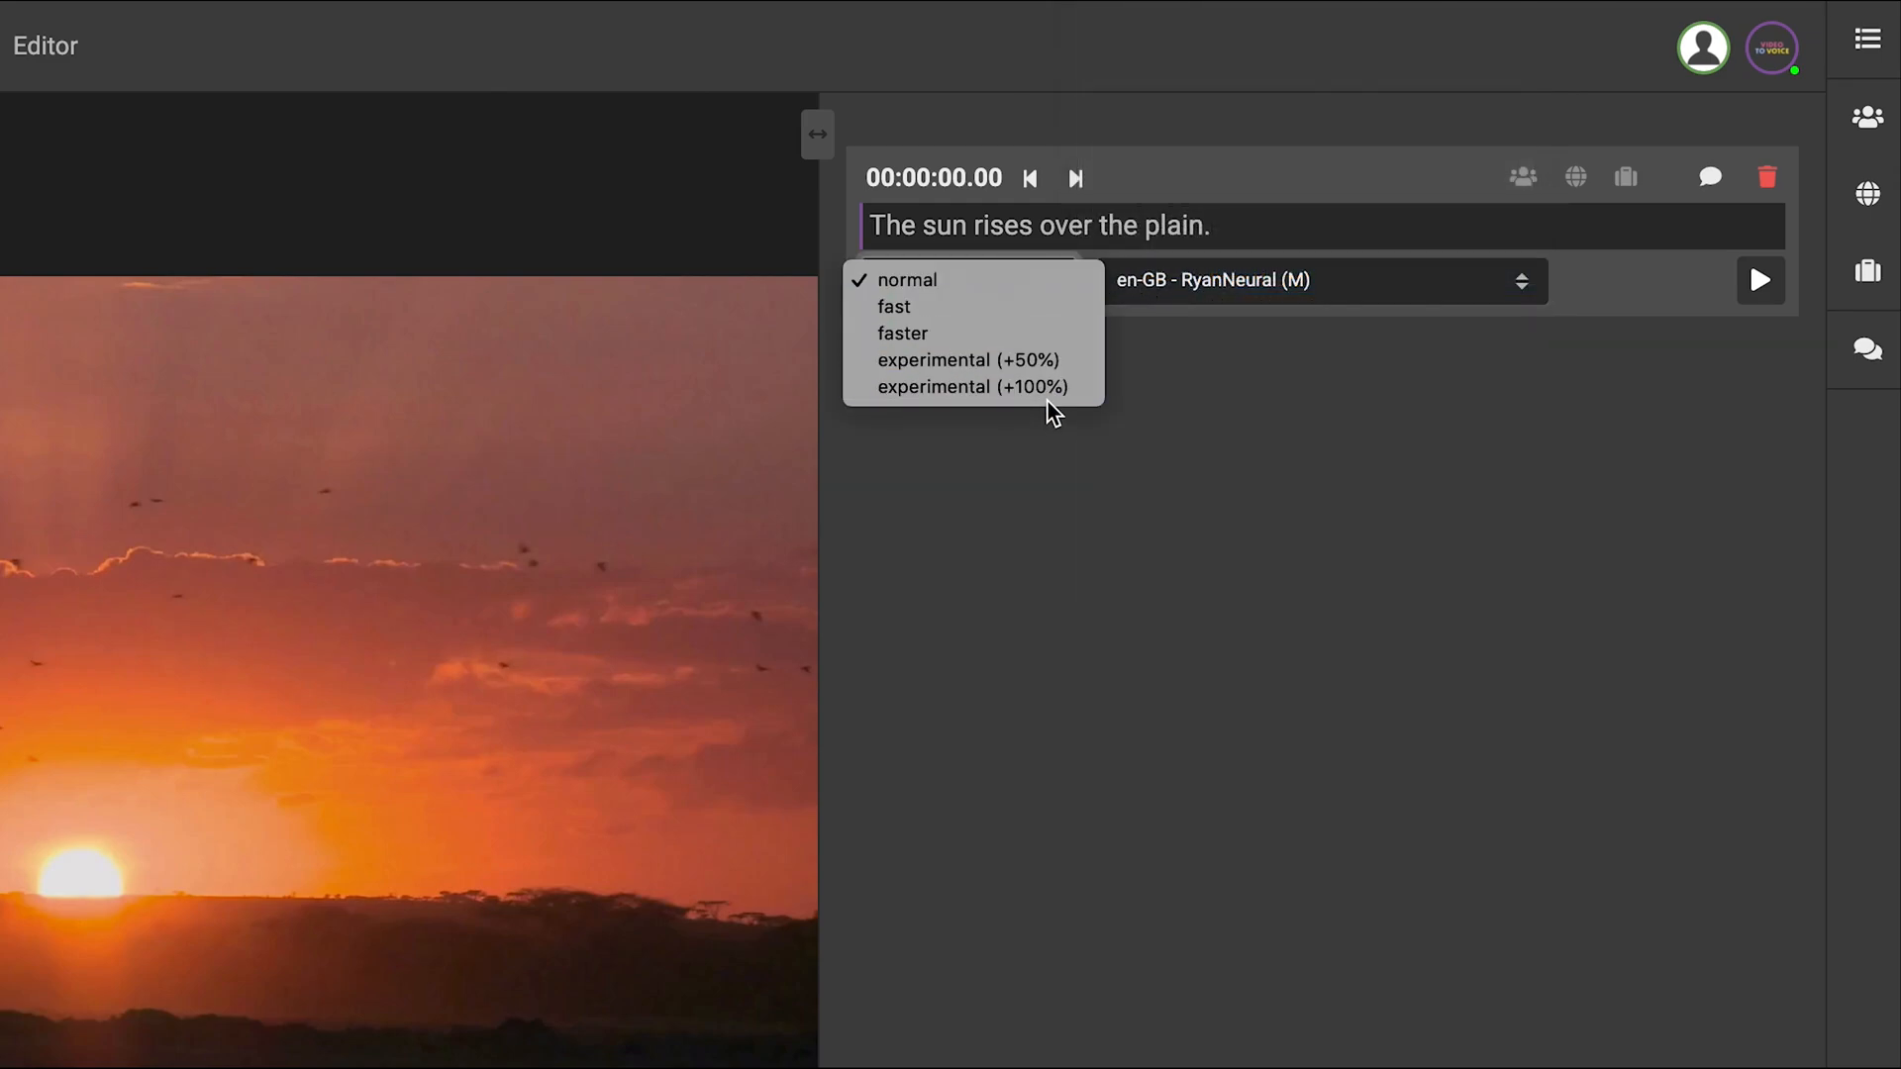
pyautogui.click(1029, 287)
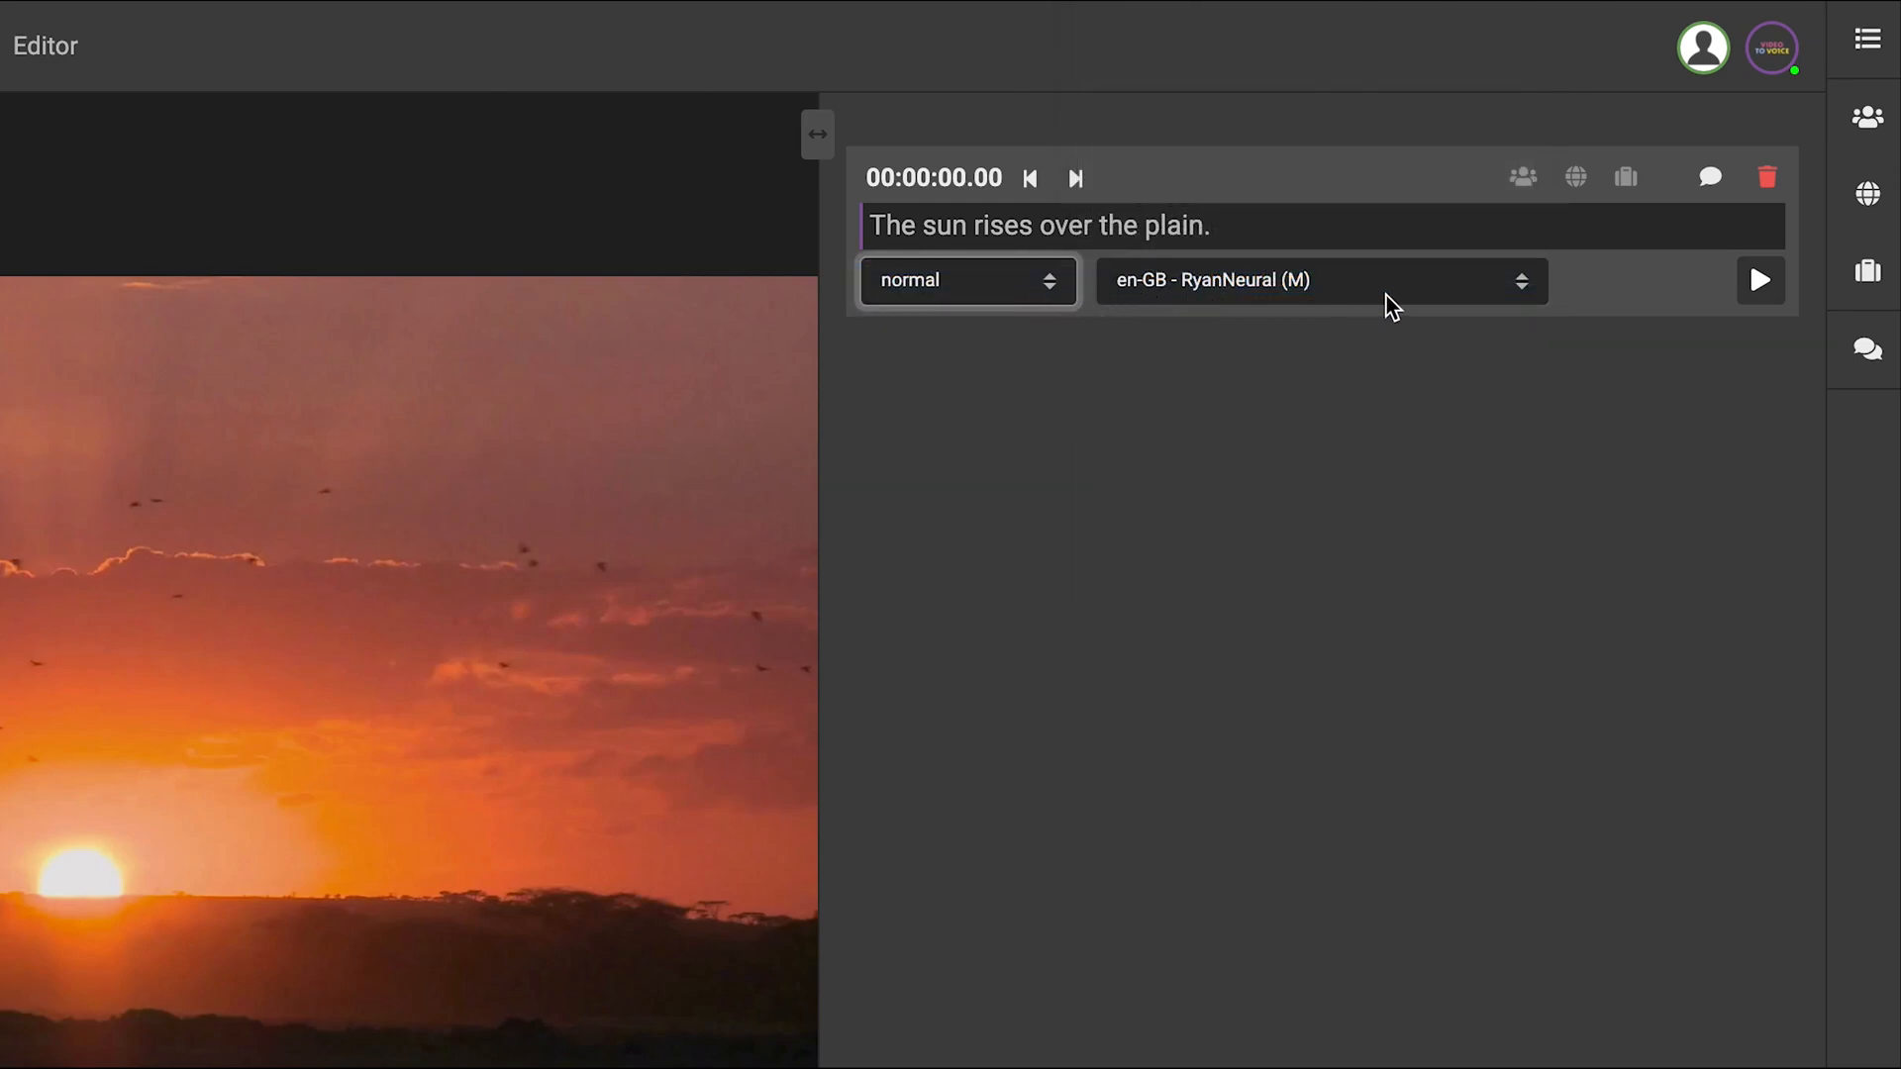
pyautogui.click(1754, 303)
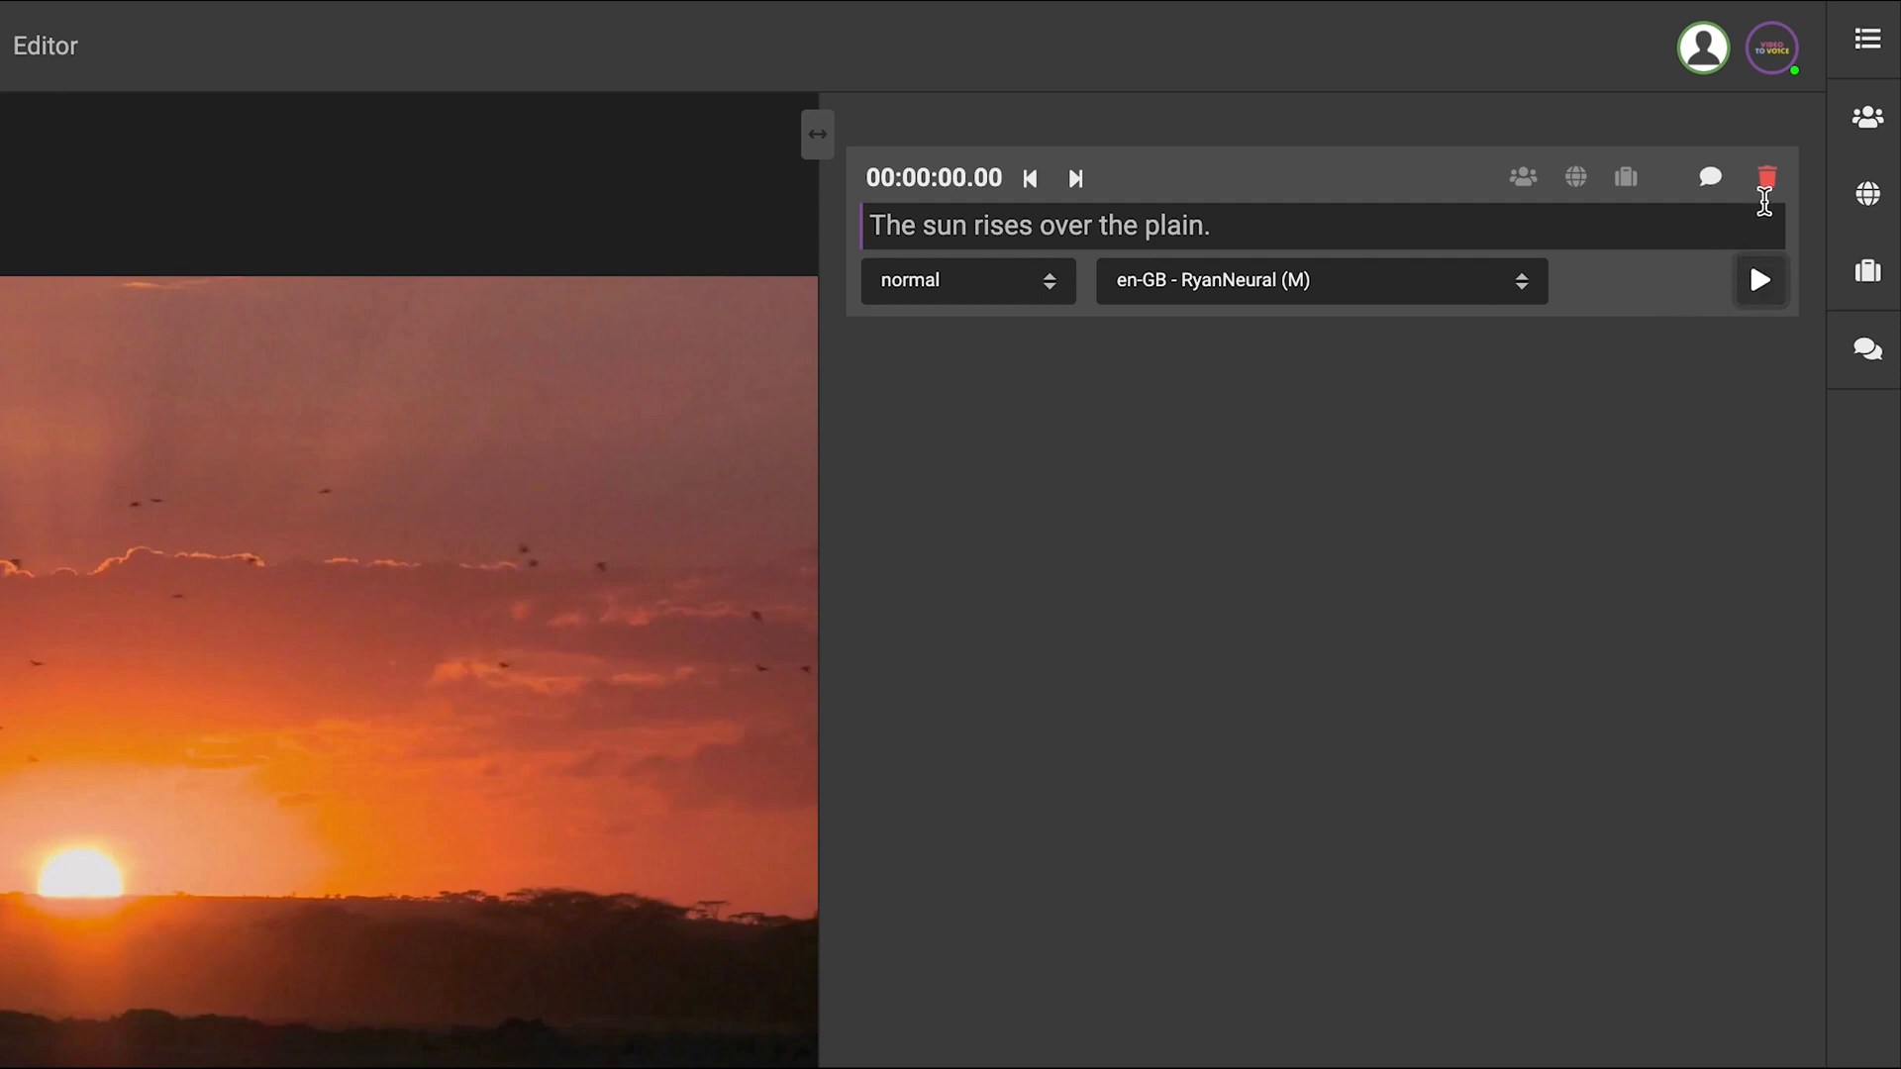
# Add a second description at 00:00:02.21 reading "Pink flamingos wade in a lake.".
pyautogui.click(1767, 182)
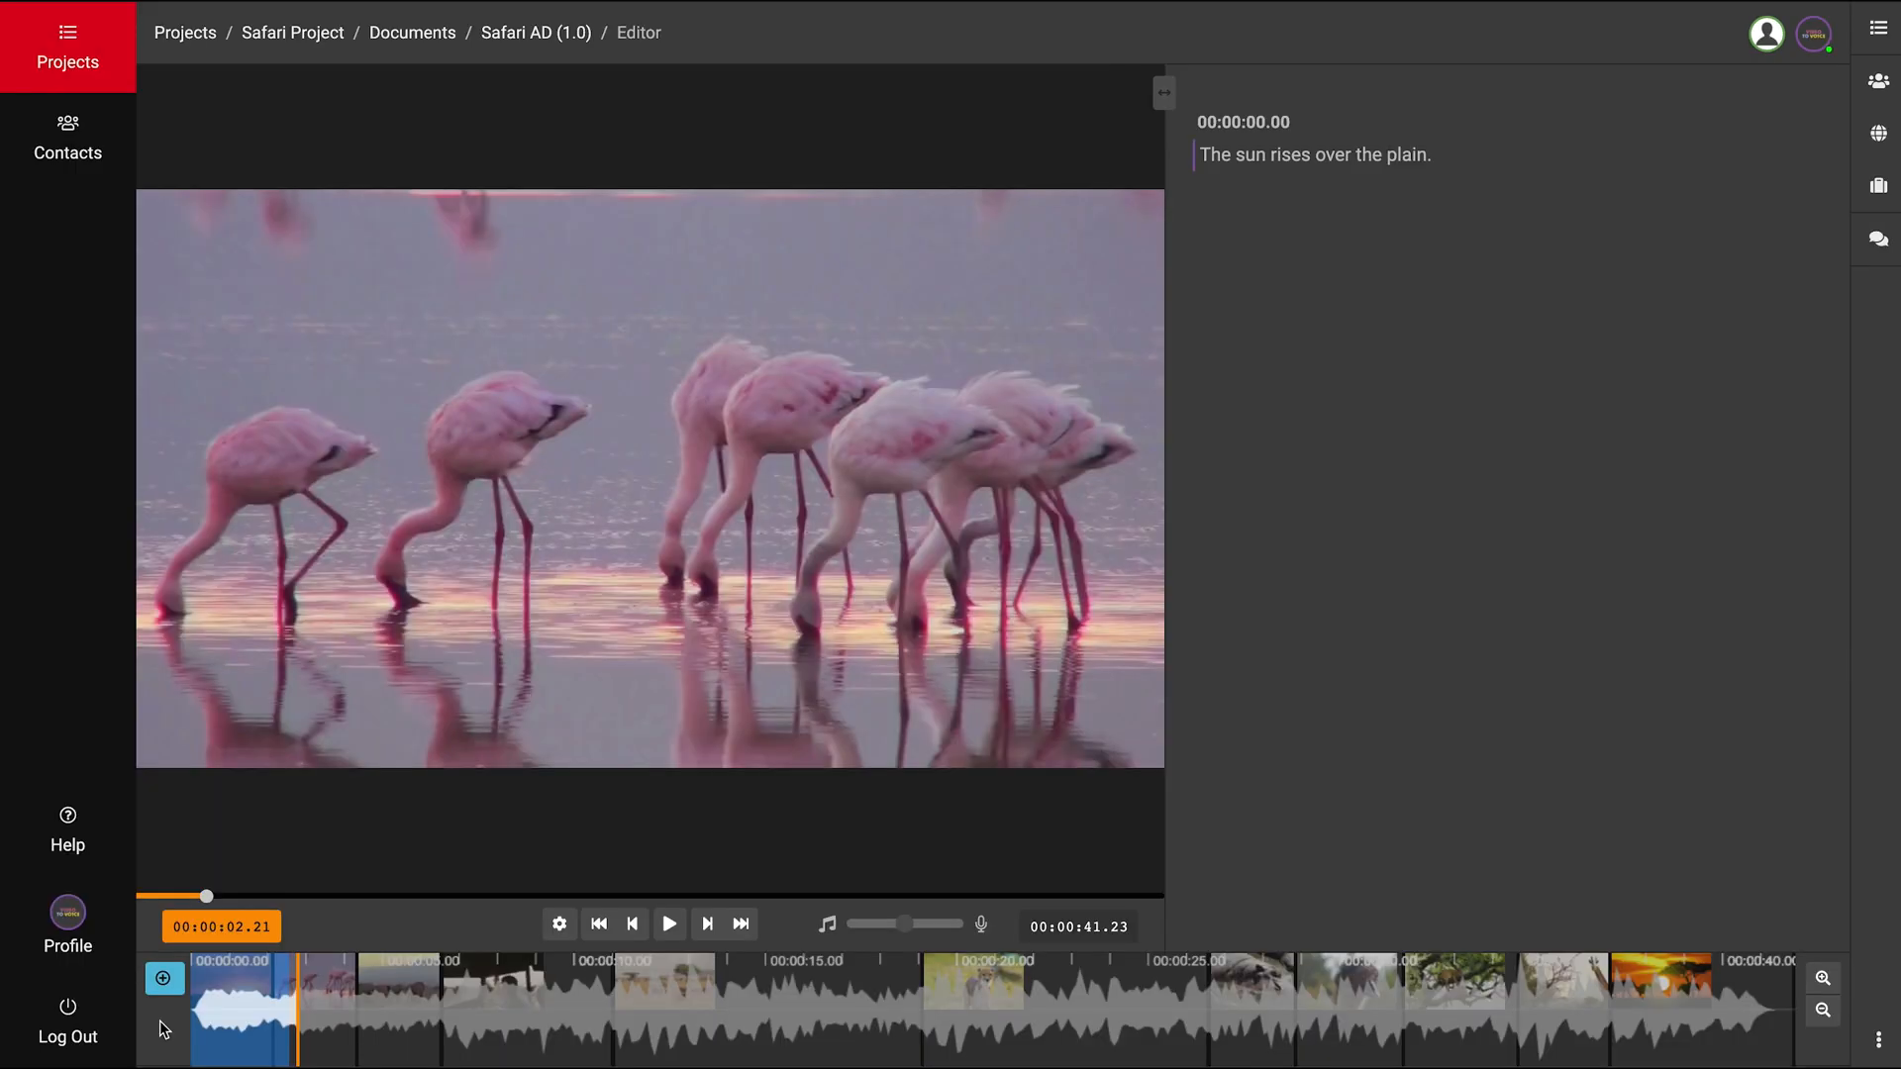
pyautogui.click(163, 979)
pyautogui.write('Pink flamingos wade in a lake.')
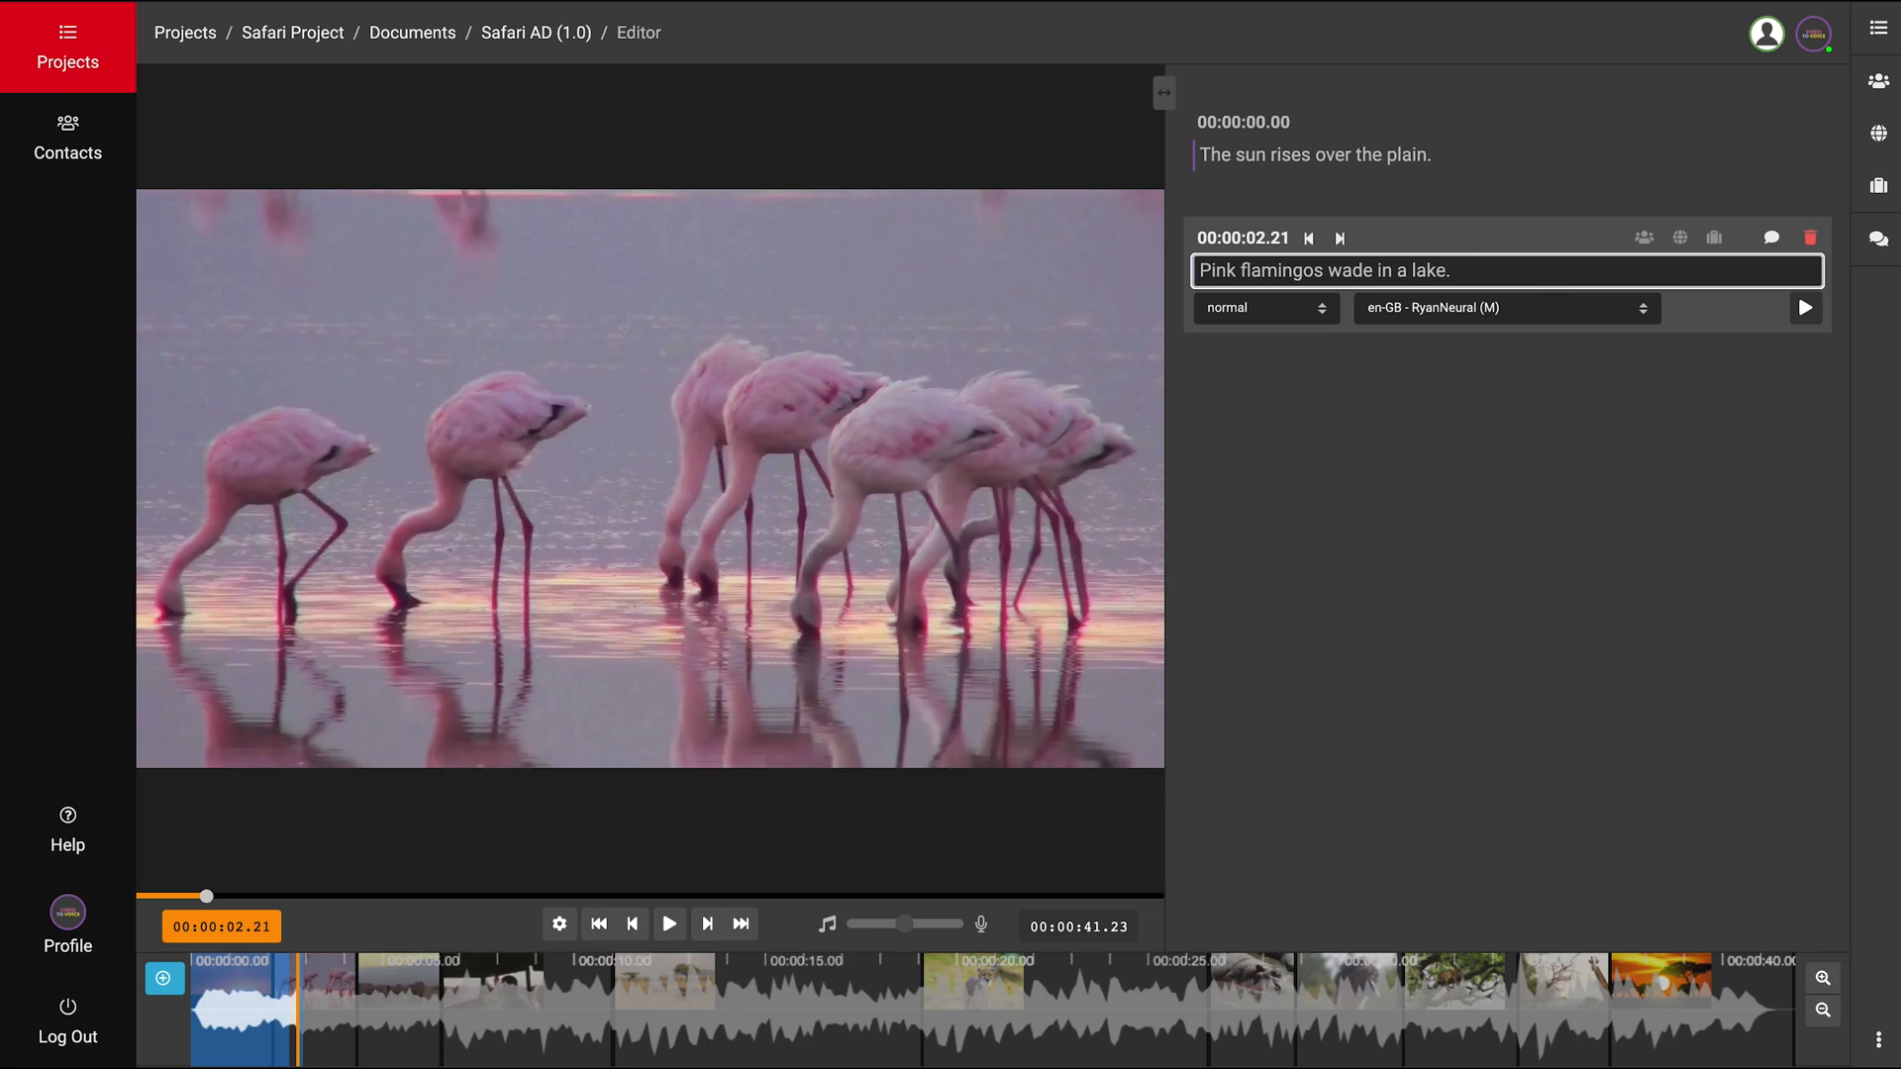
pyautogui.click(1389, 450)
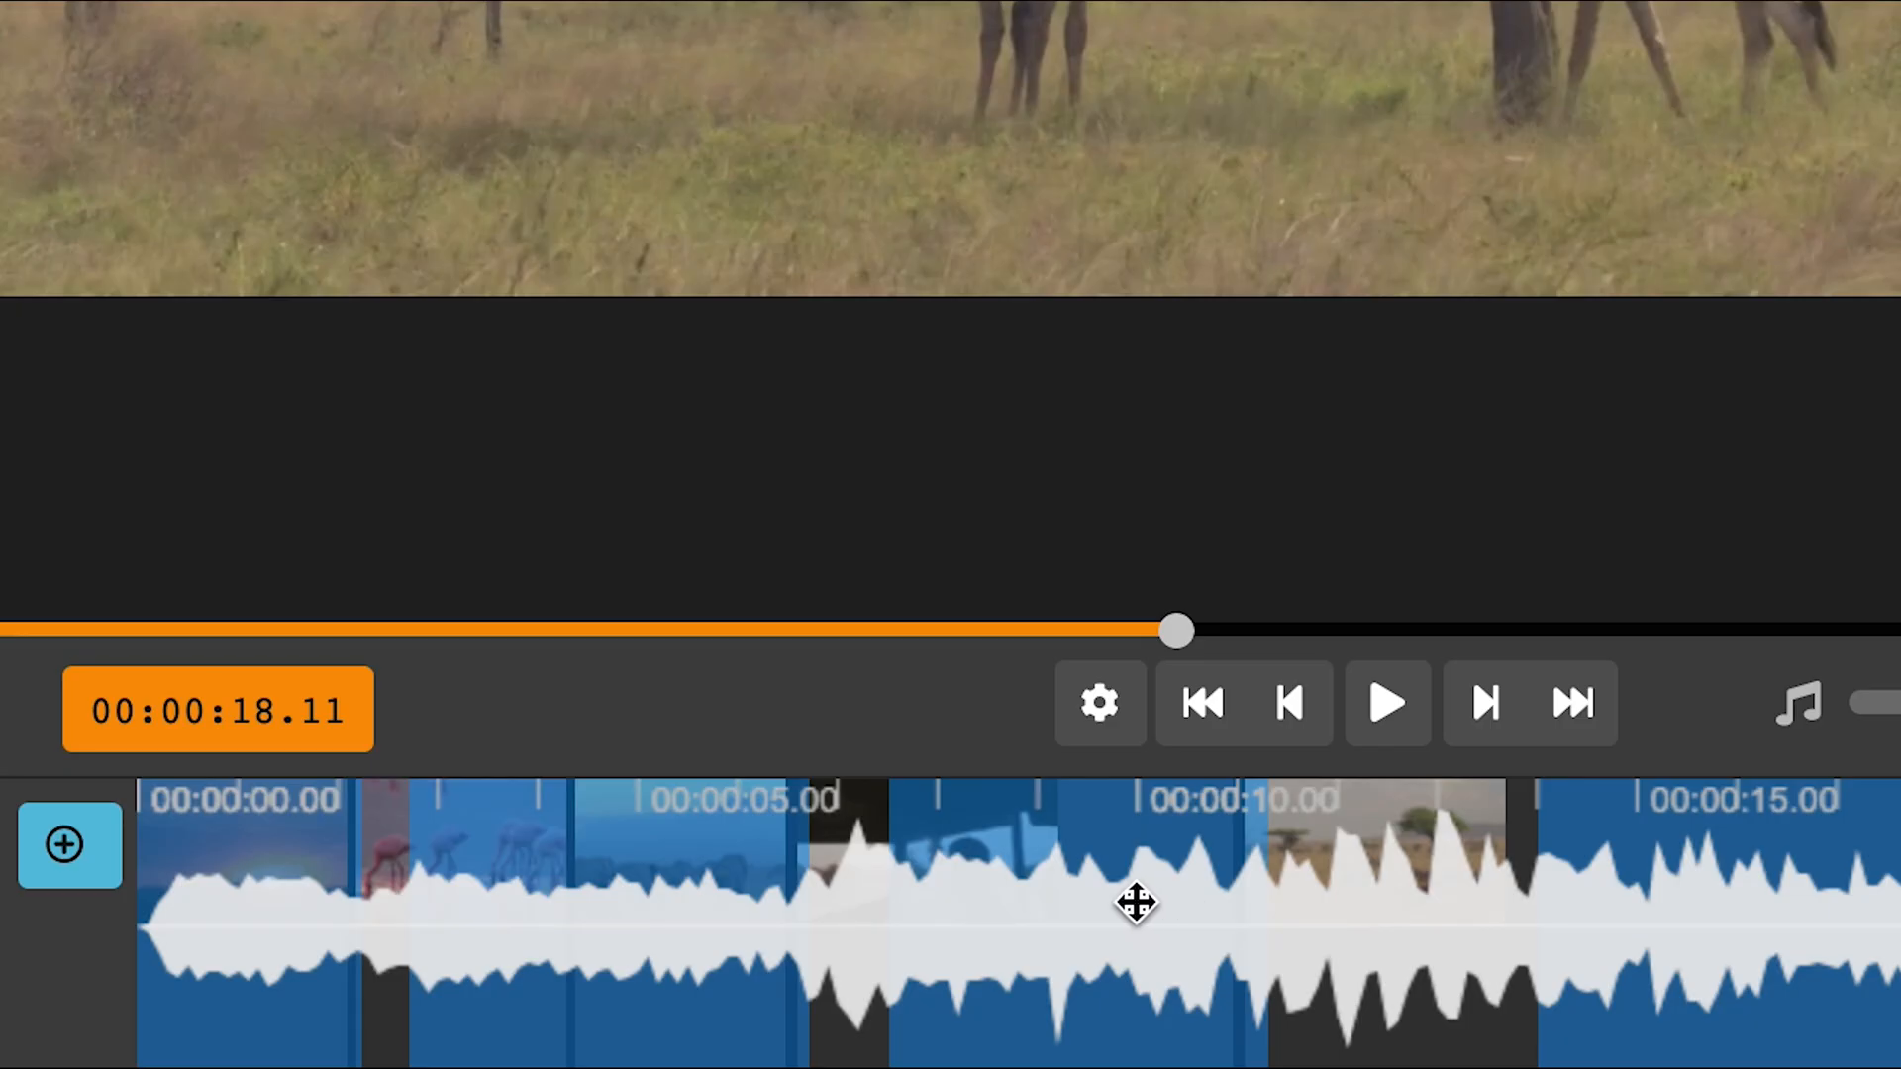
# In the Safari AD with SRT document, move the "Titles Appear: On Safari" description on the timeline to start at 00:00:09.03.
pyautogui.moveTo(1136, 902); pyautogui.dragTo(1303, 911)
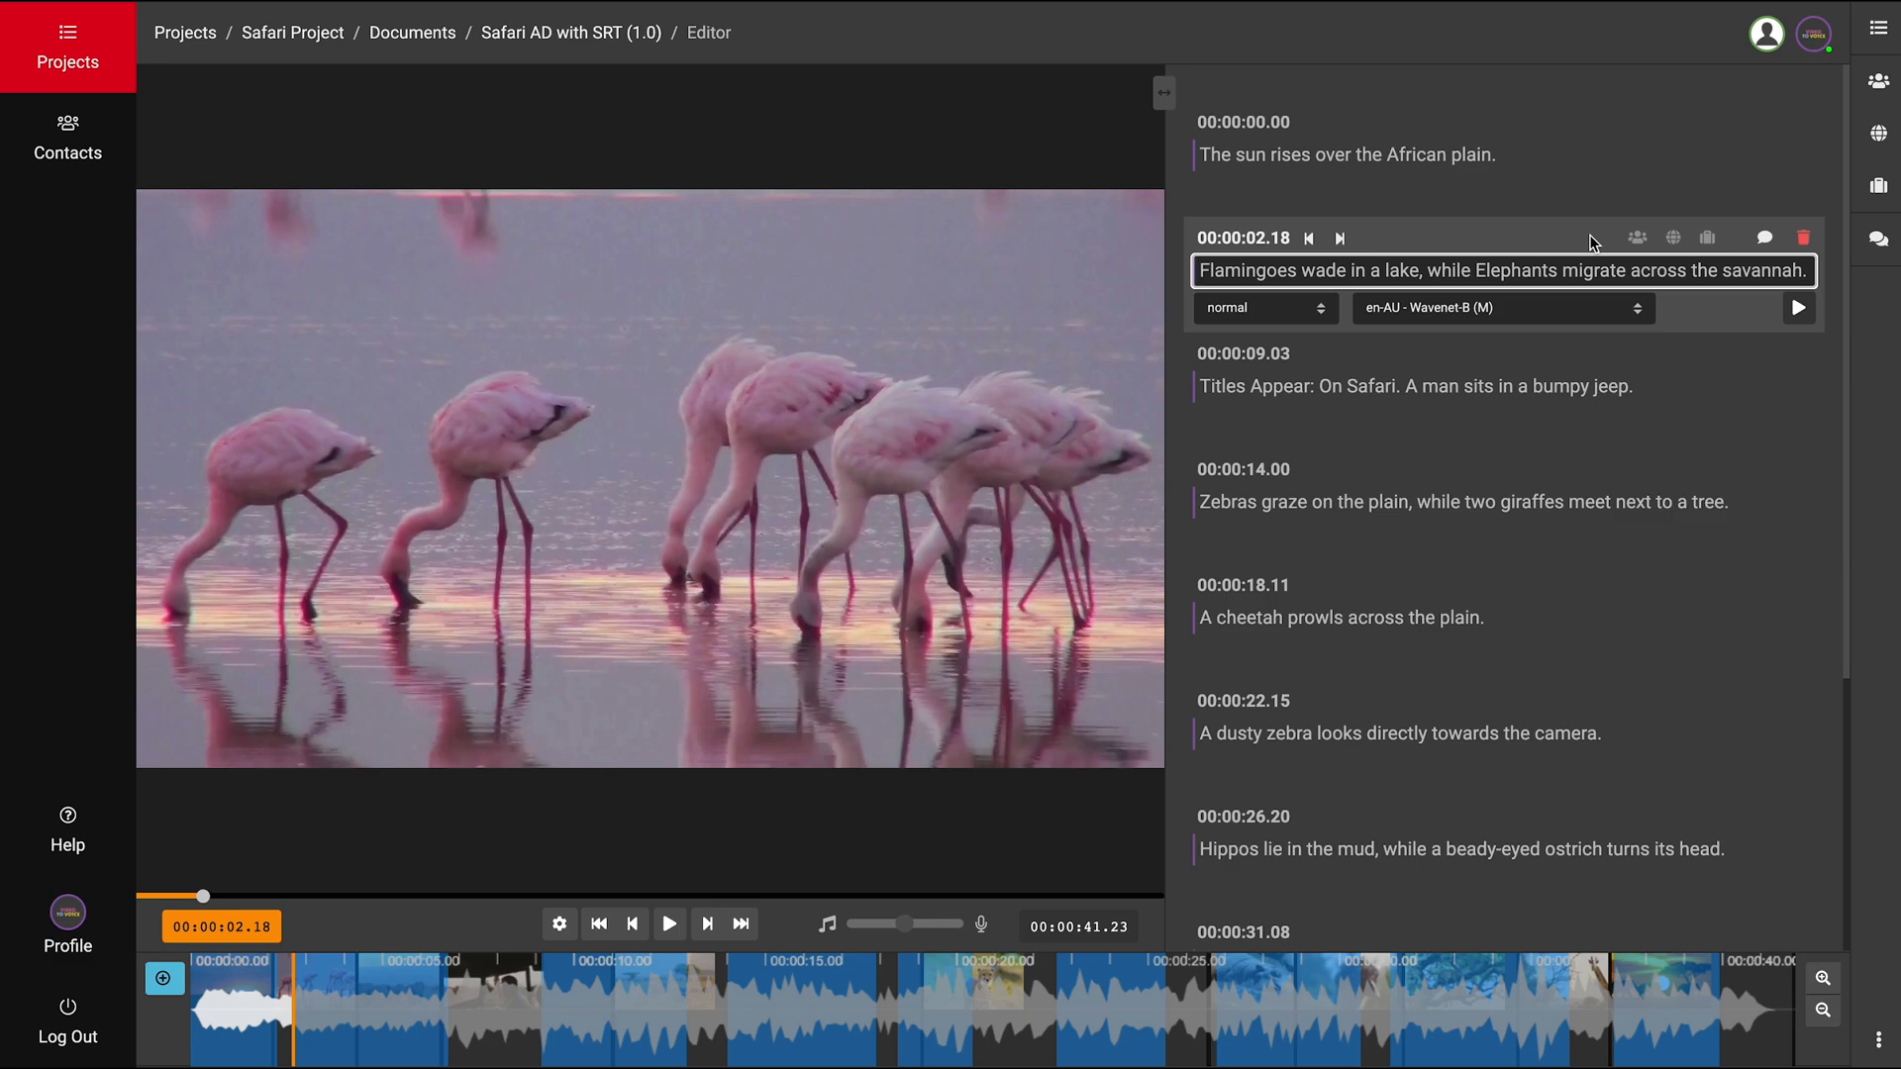
# Go through the descriptions from 00:00:09.03 to 00:00:26.20 one by one, checking each against its video frame.
pyautogui.click(1591, 348)
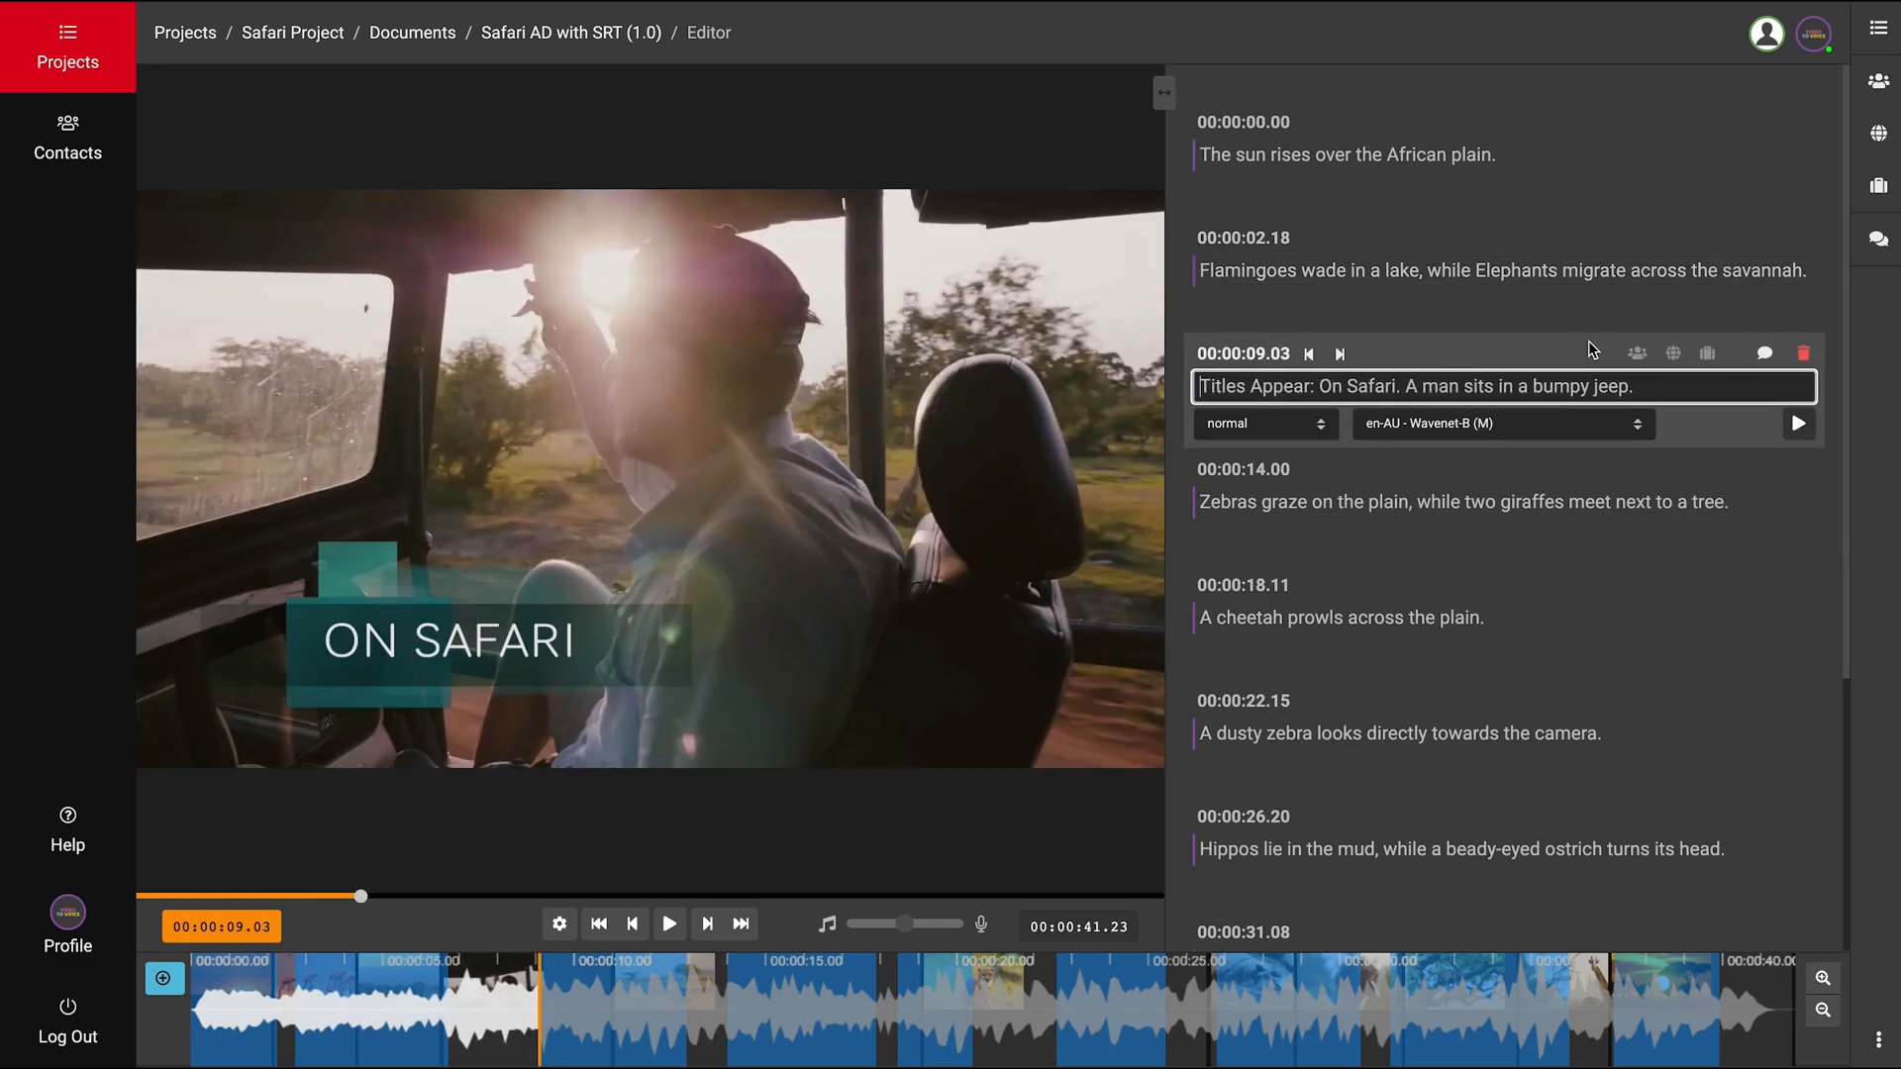
pyautogui.click(1604, 469)
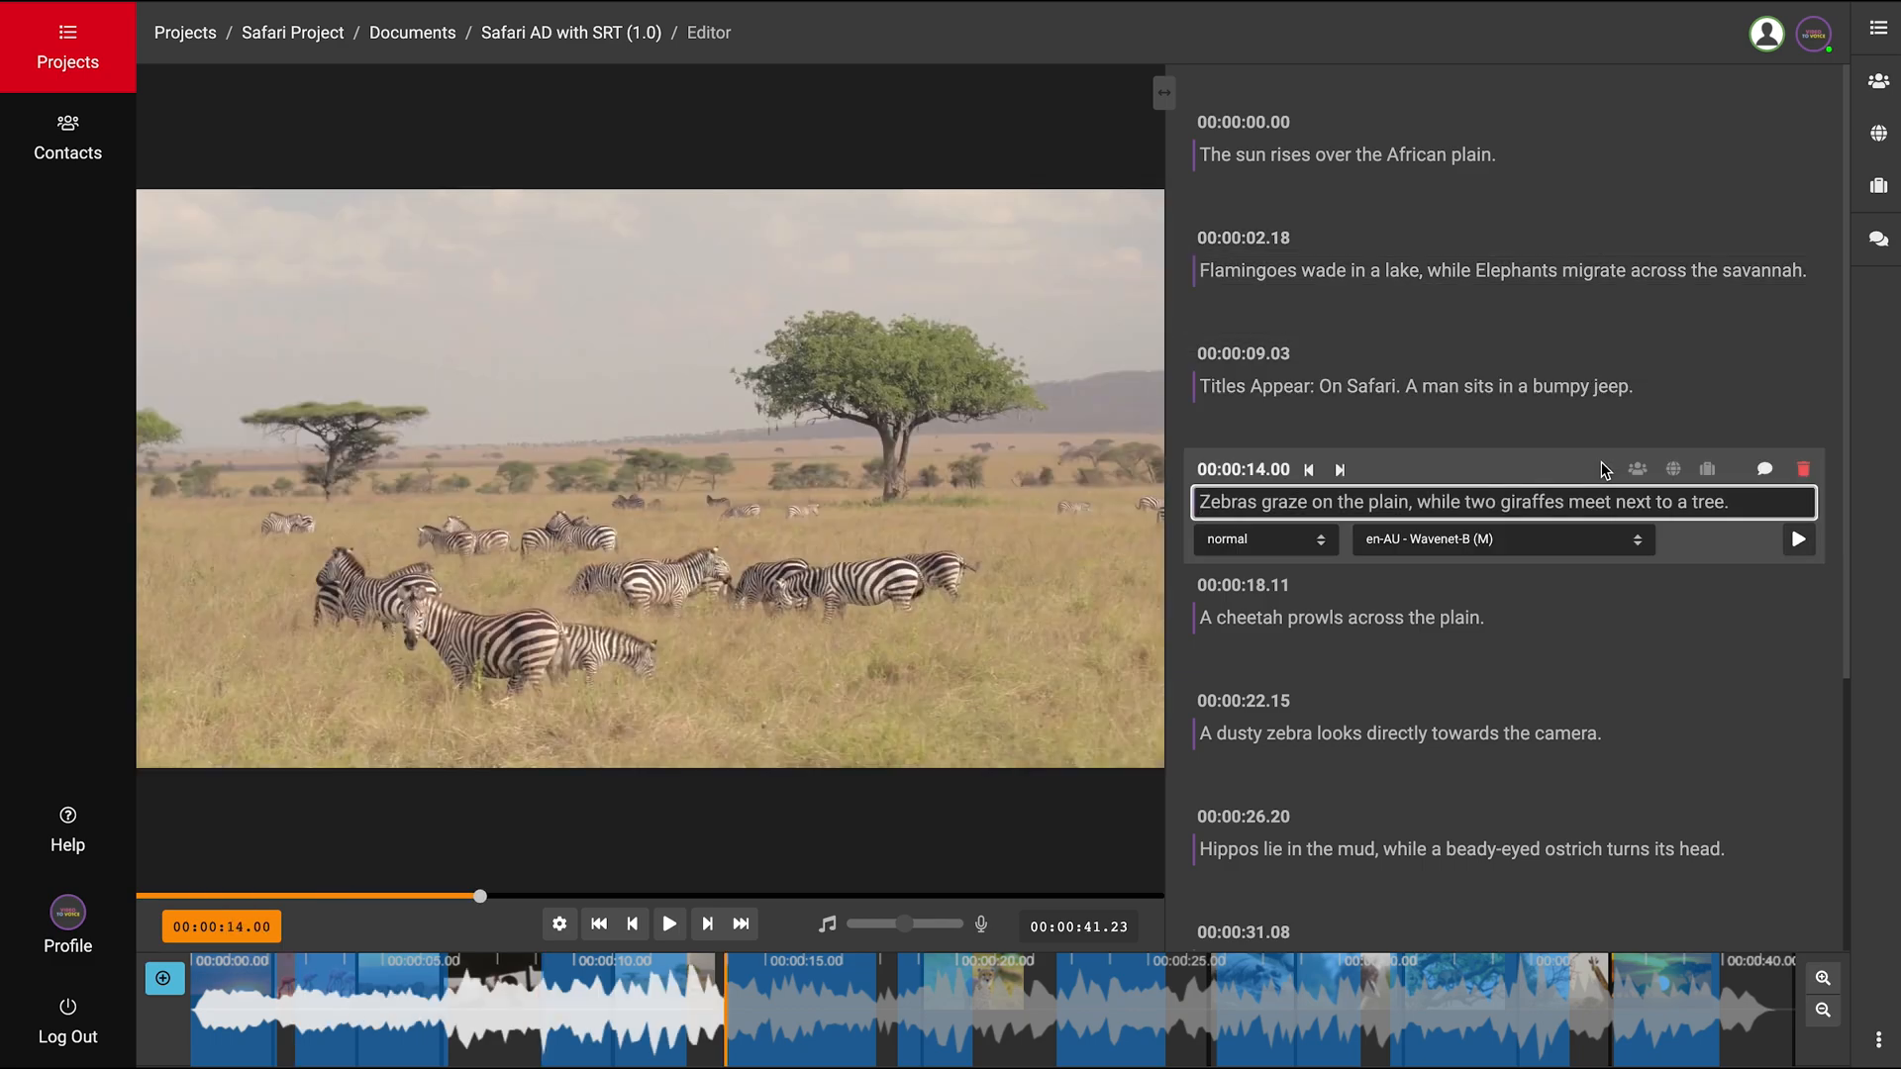
pyautogui.click(1604, 585)
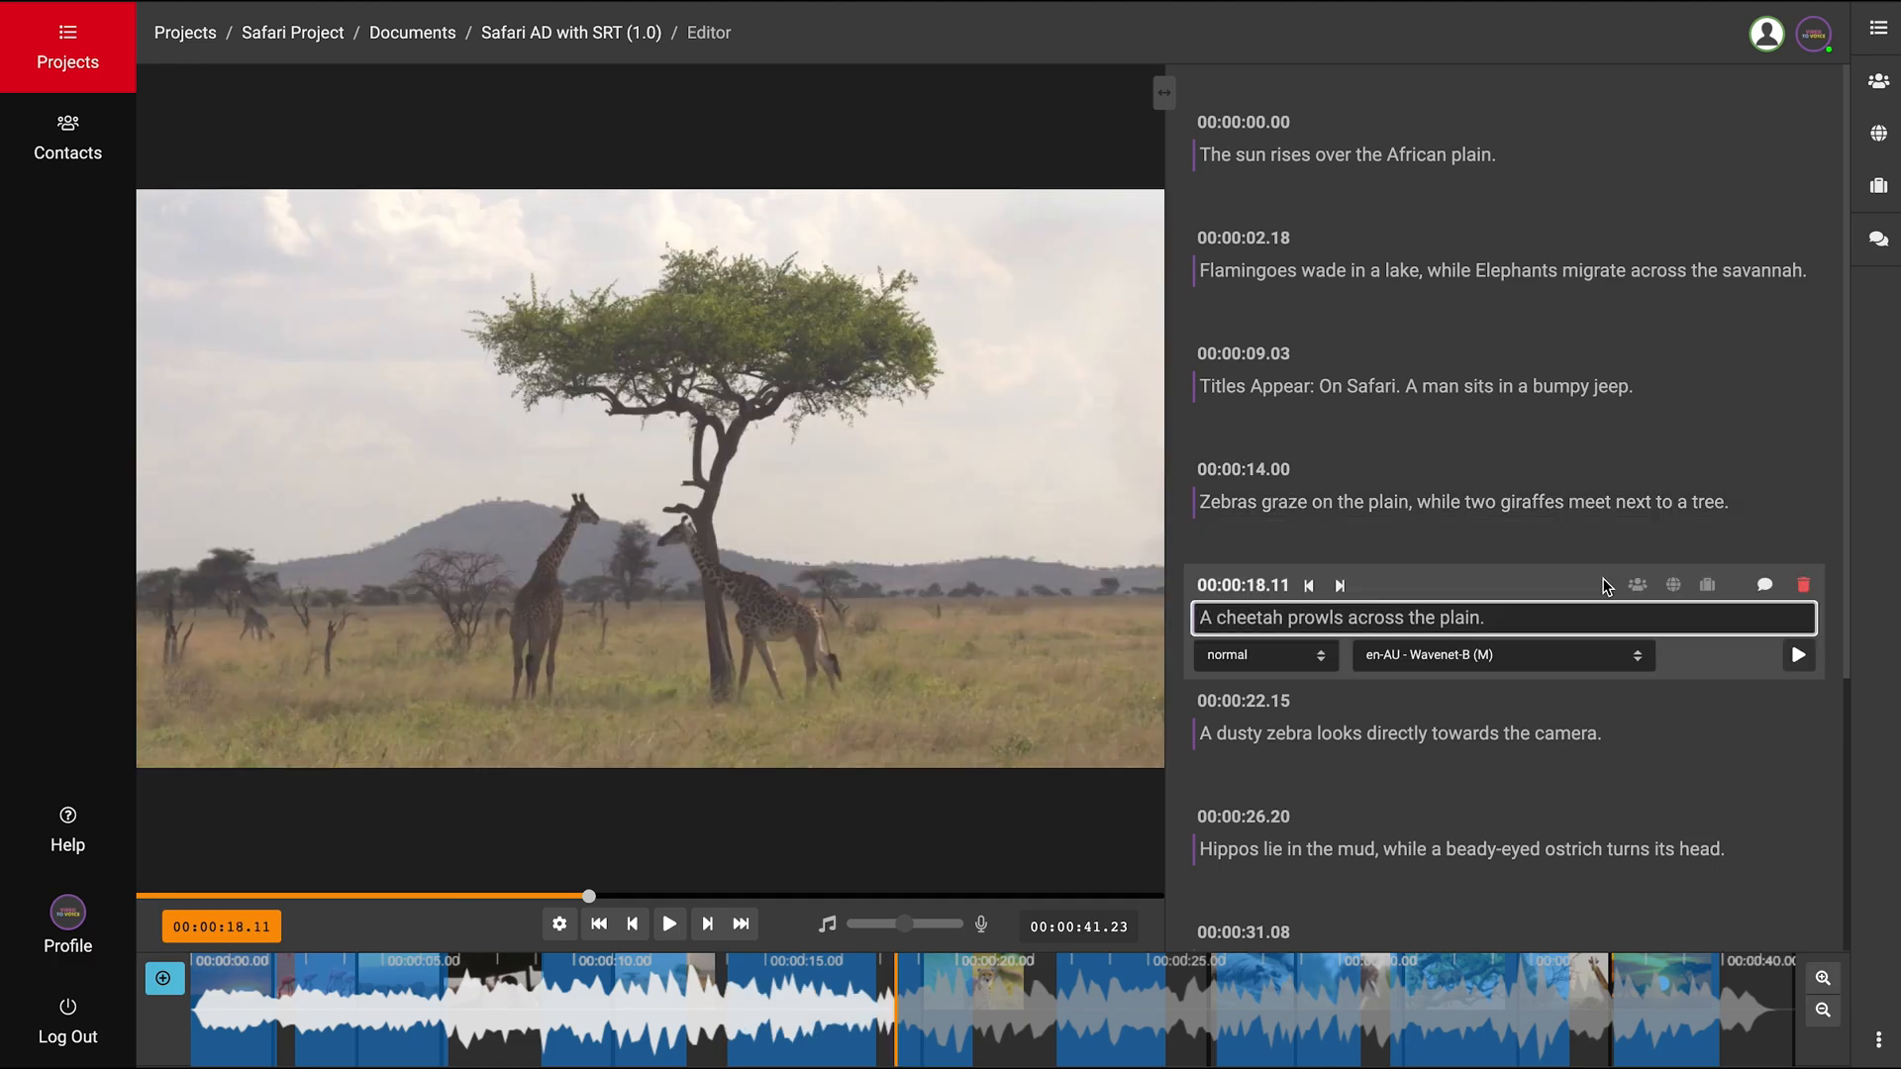
pyautogui.click(1606, 702)
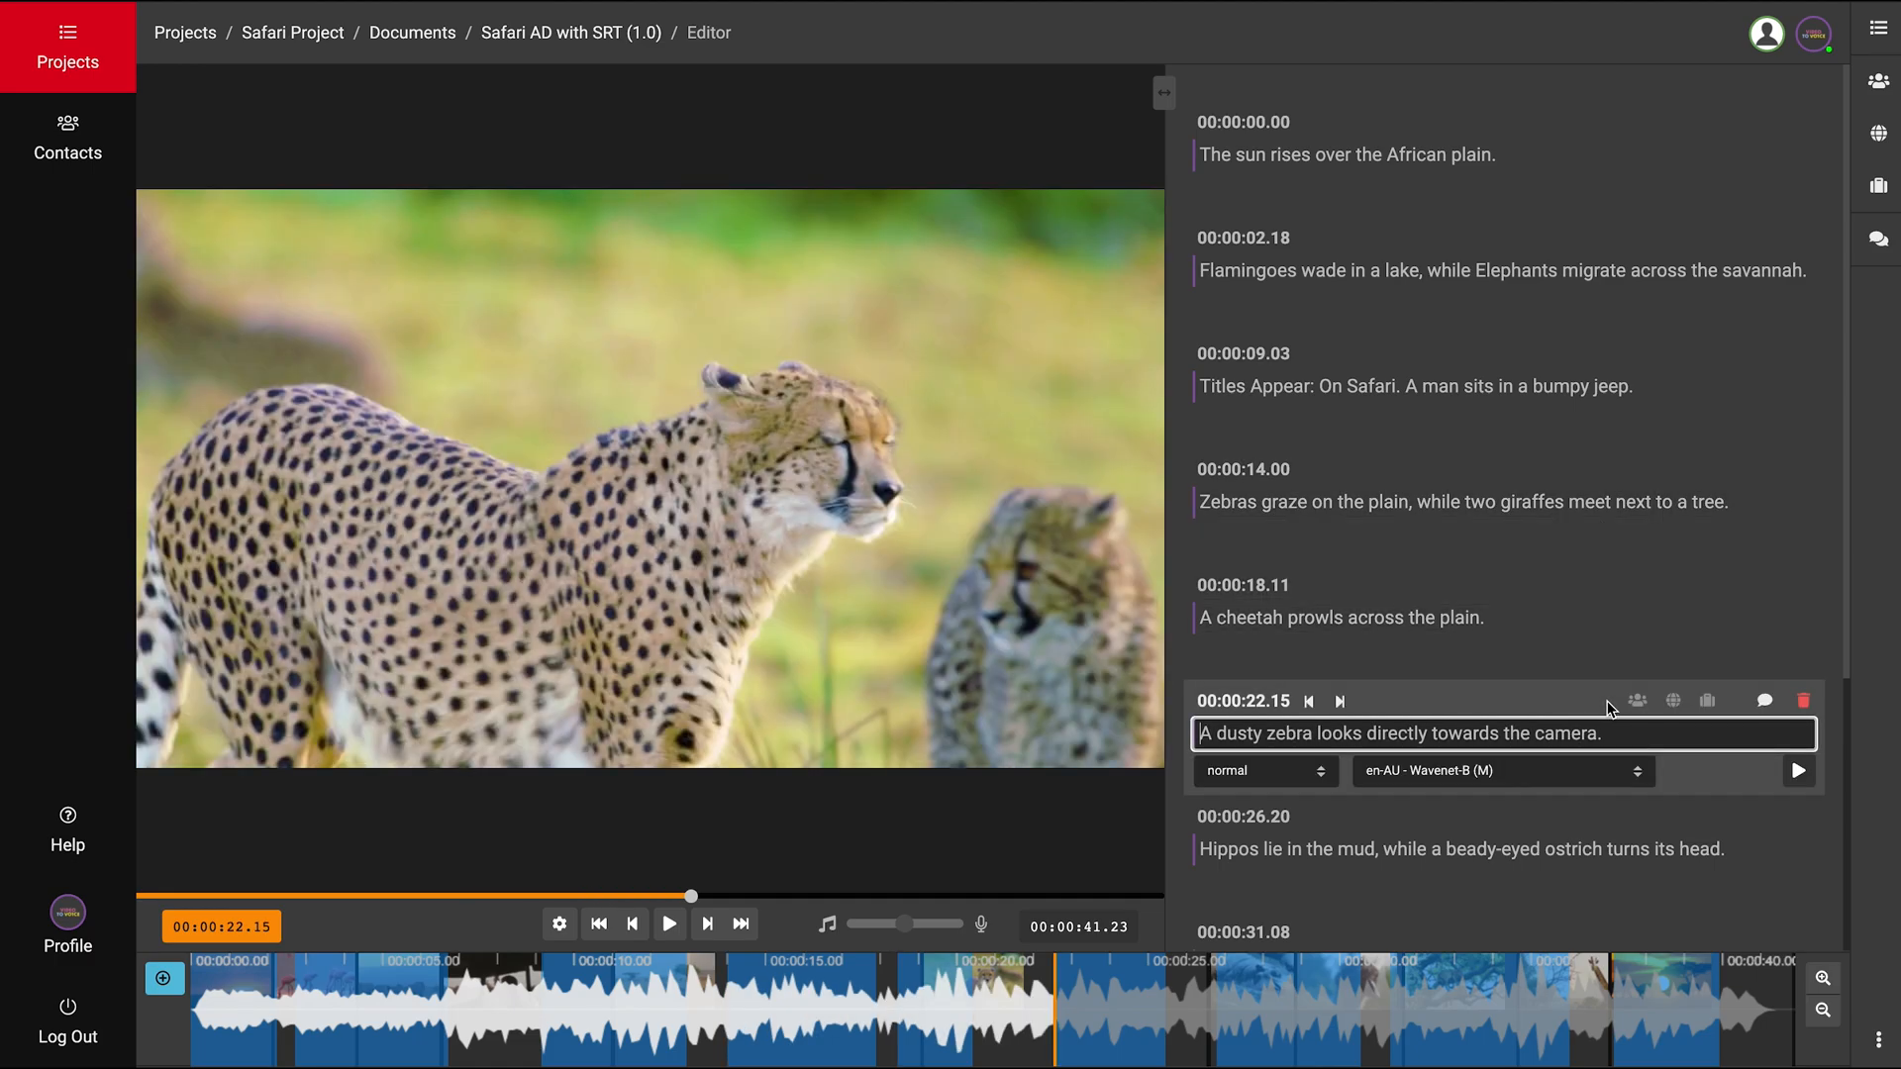
pyautogui.click(1616, 808)
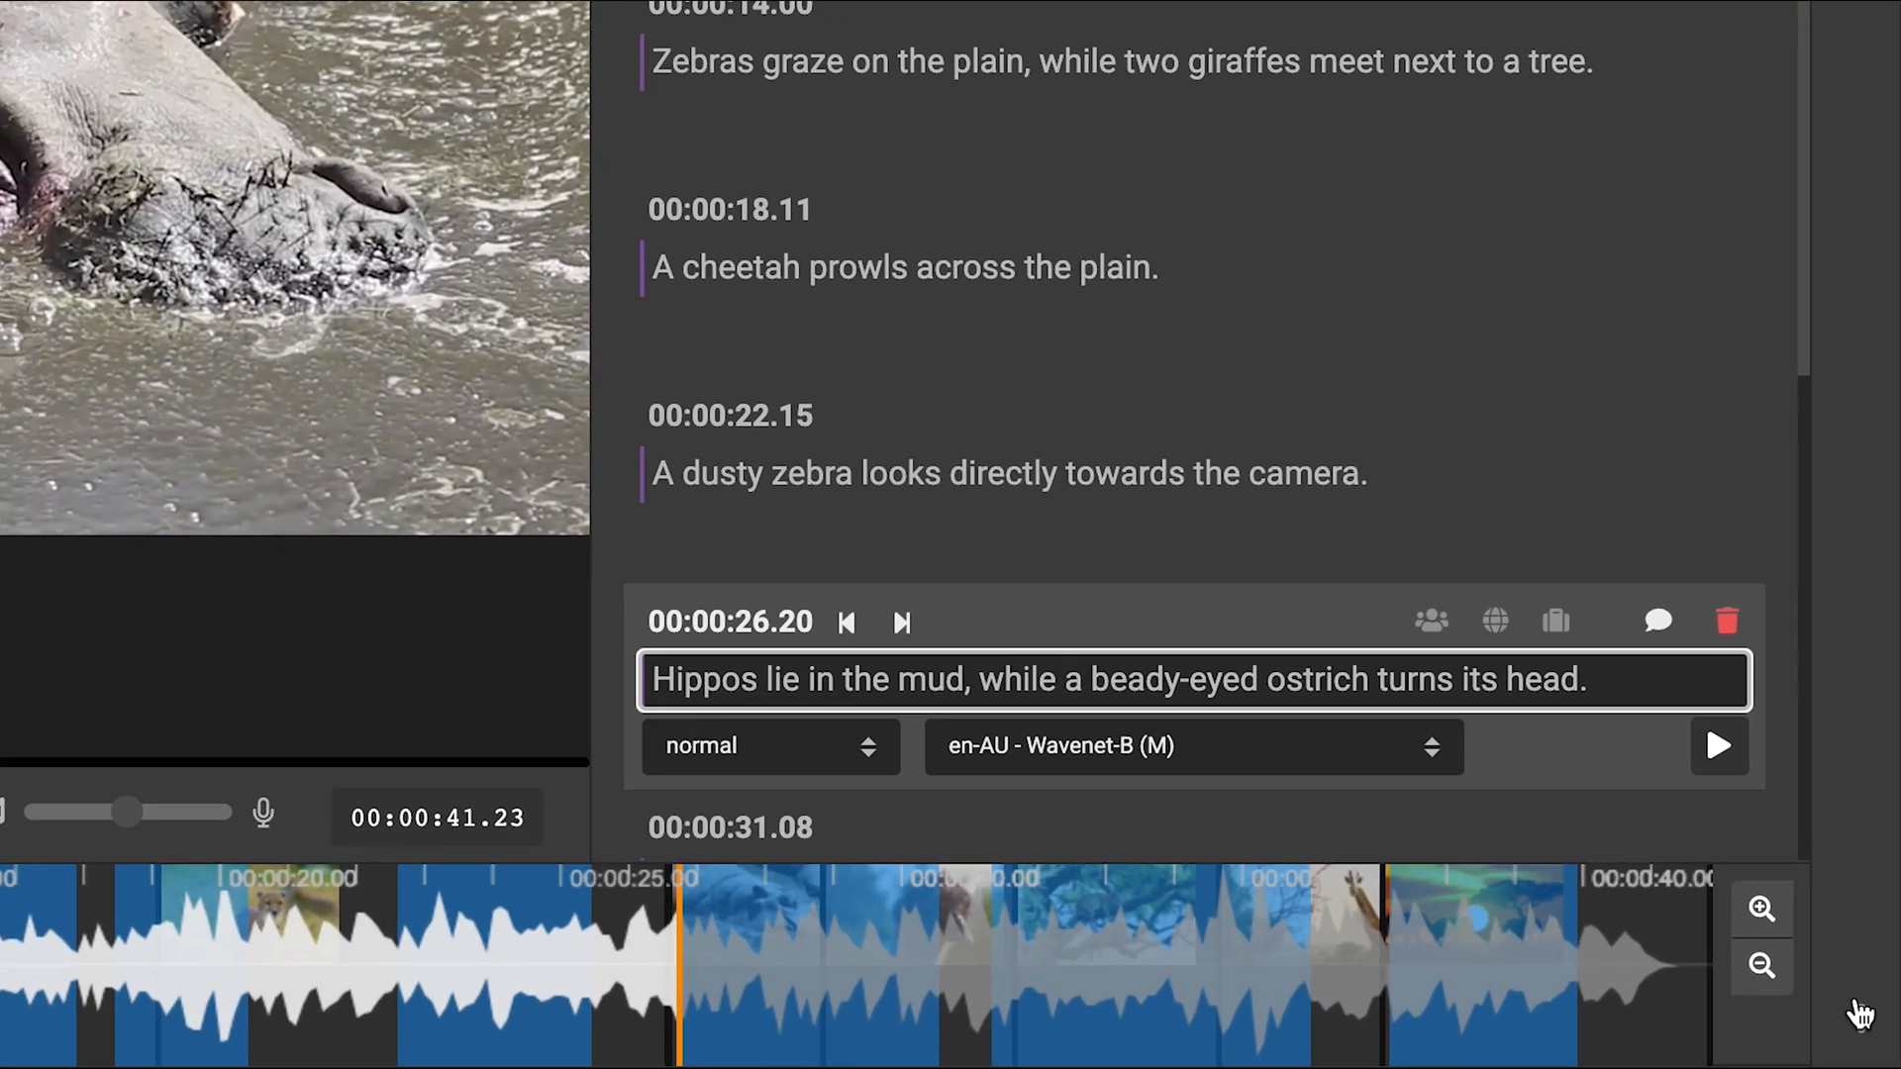
# Generate the text-to-speech output for the Safari AD with SRT document and listen to the resulting WAV file.
pyautogui.click(1860, 1014)
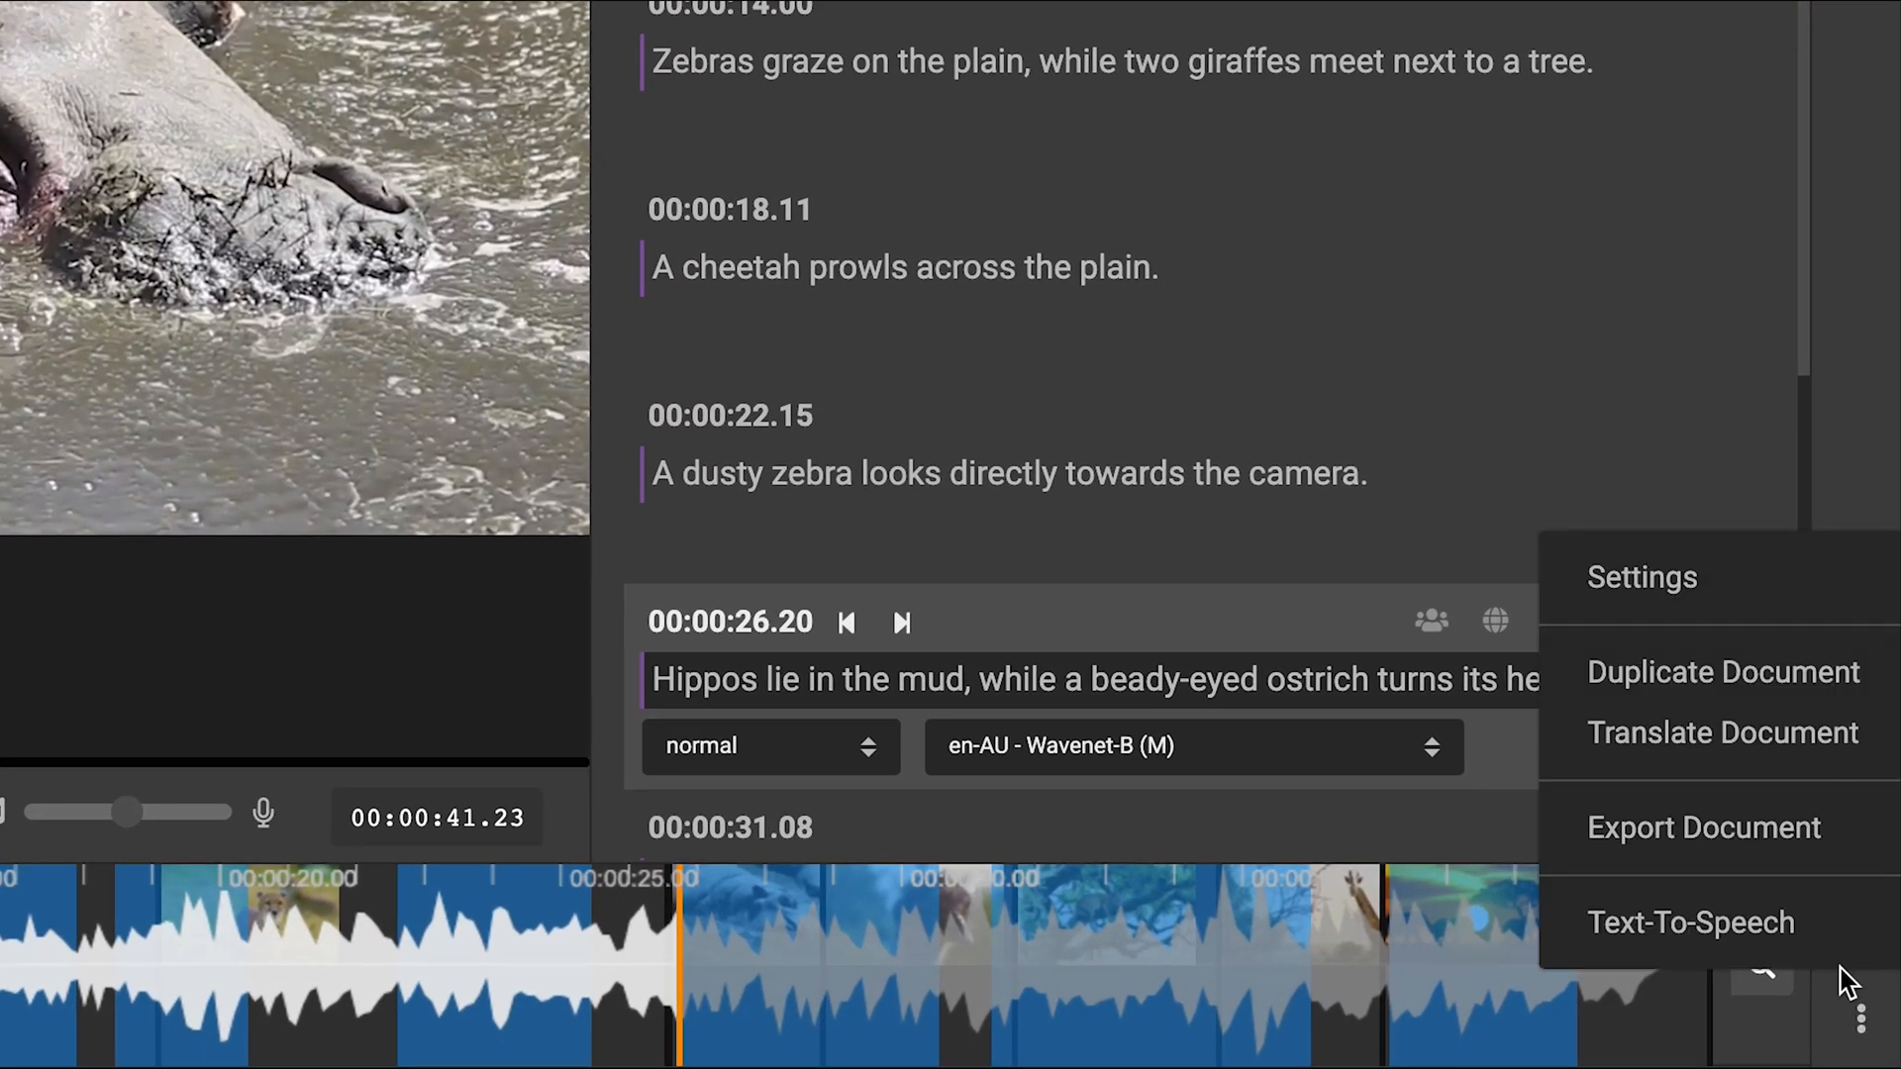
pyautogui.click(1825, 945)
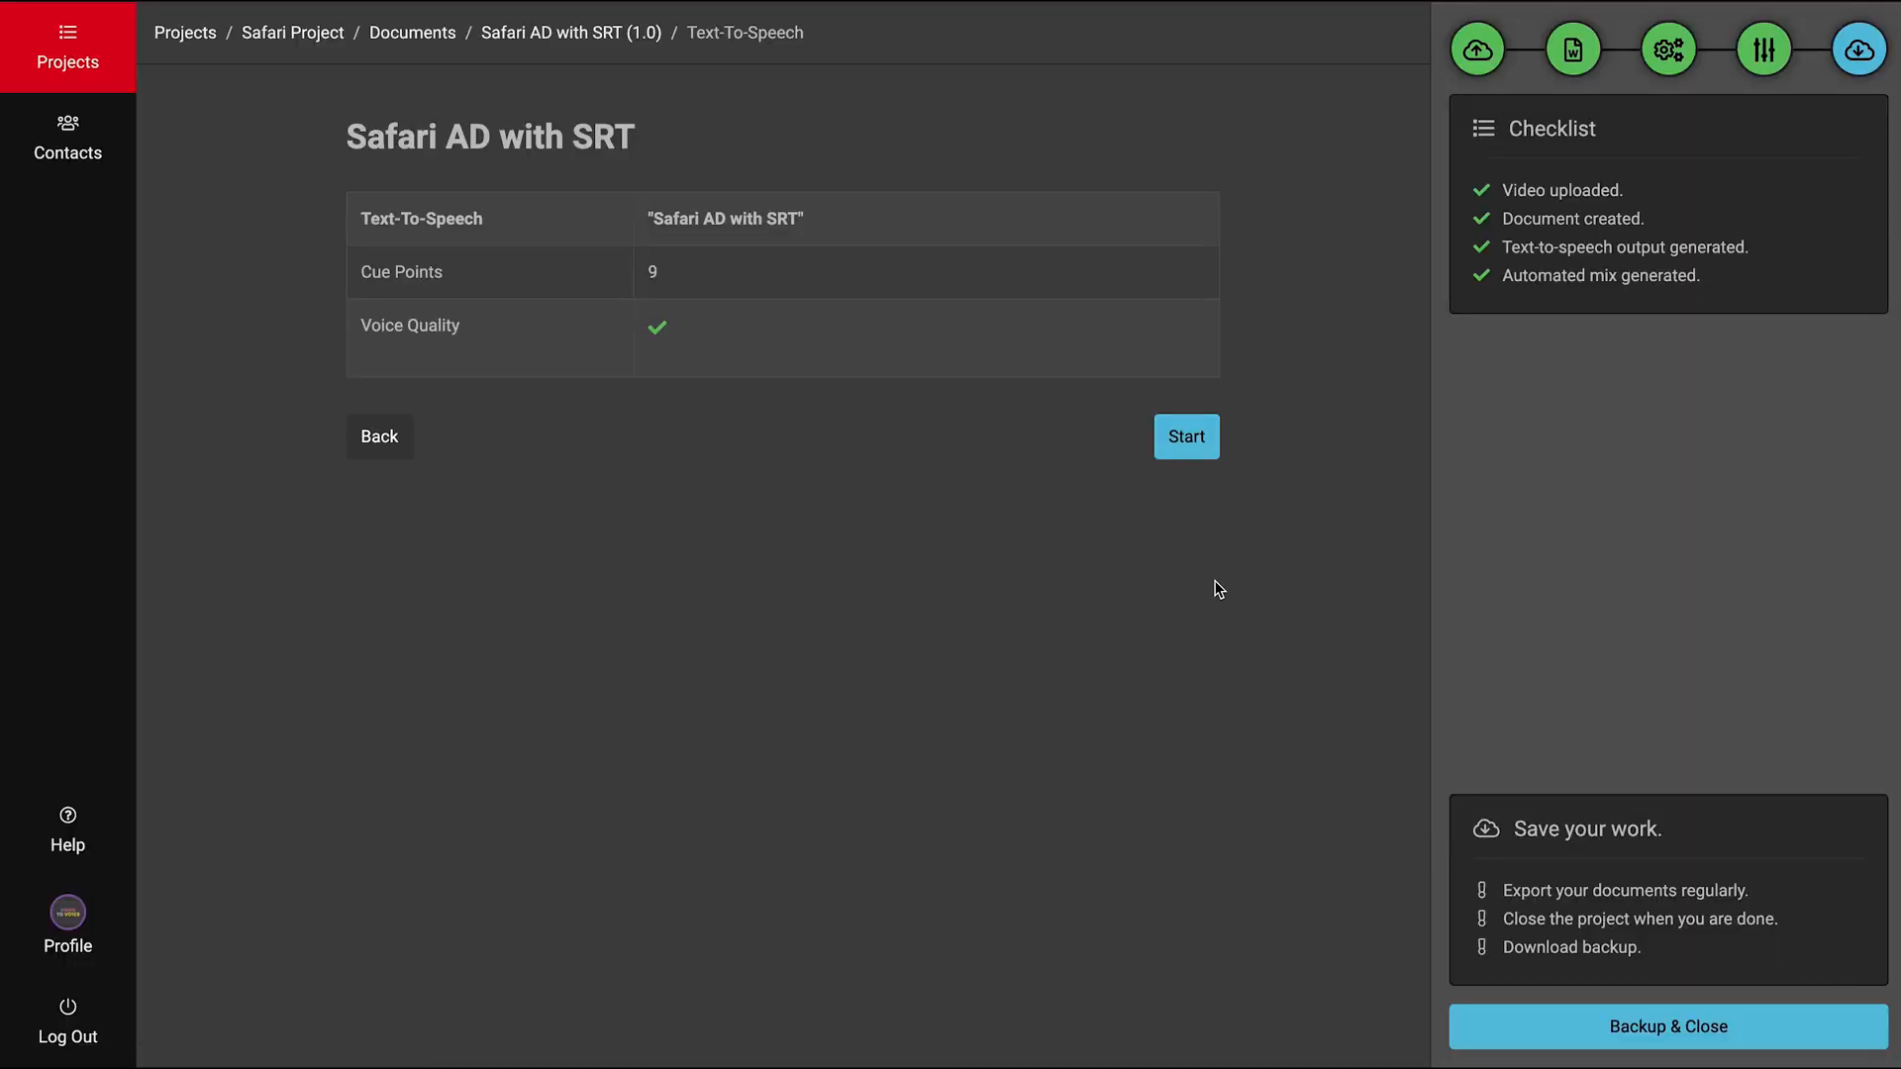
pyautogui.click(1175, 458)
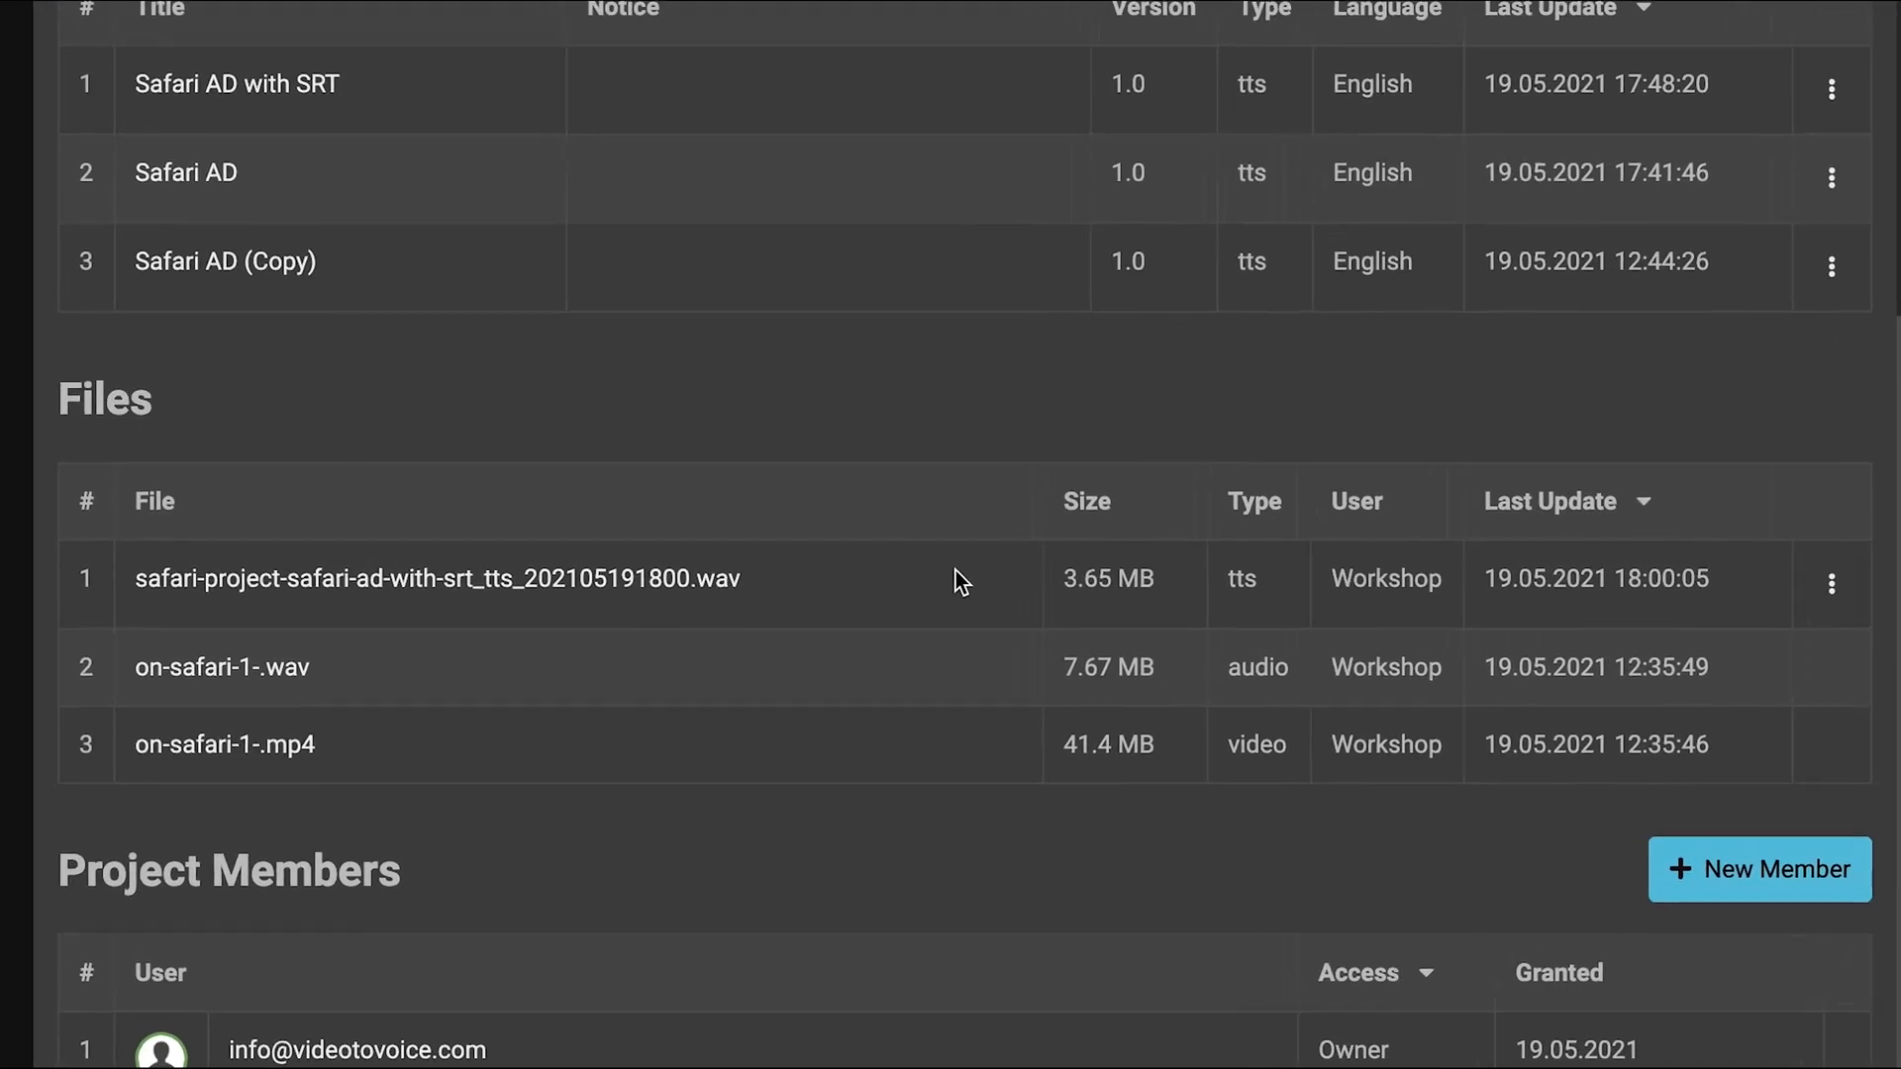
pyautogui.click(717, 585)
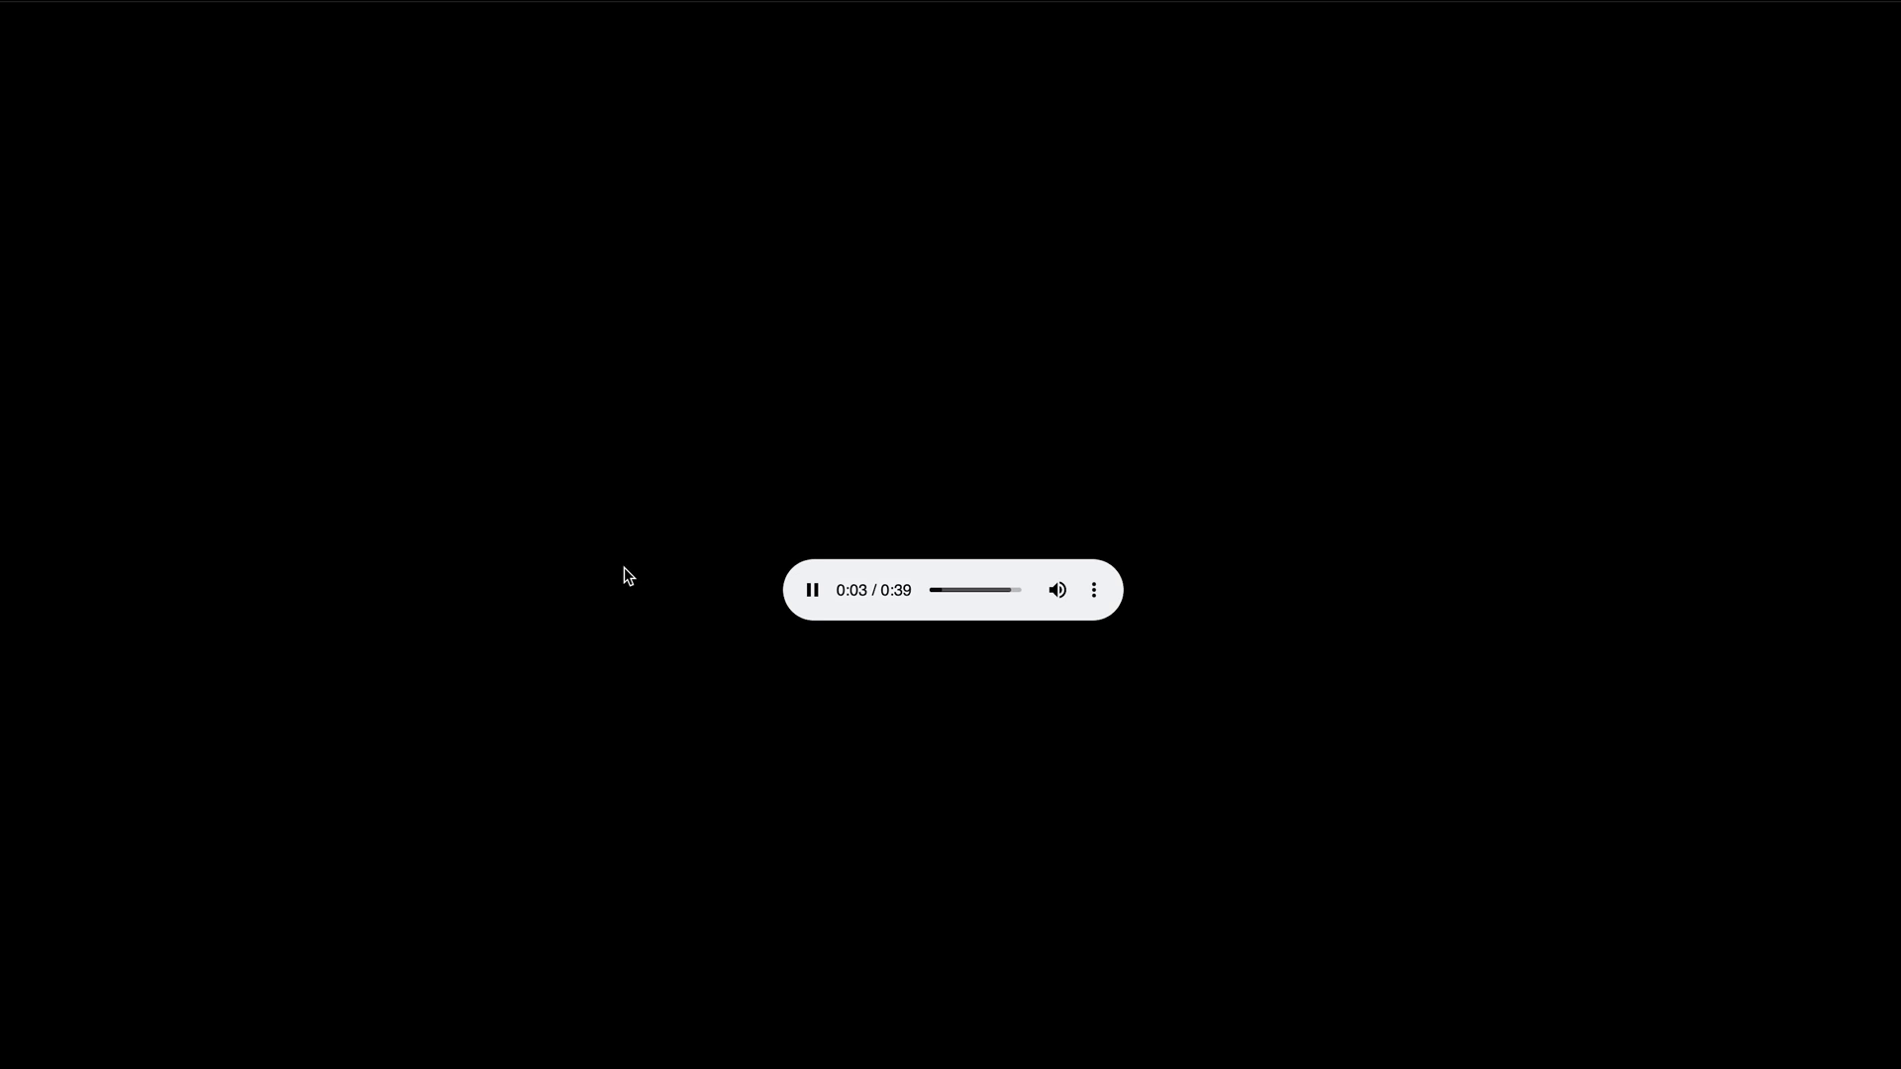
pyautogui.click(812, 594)
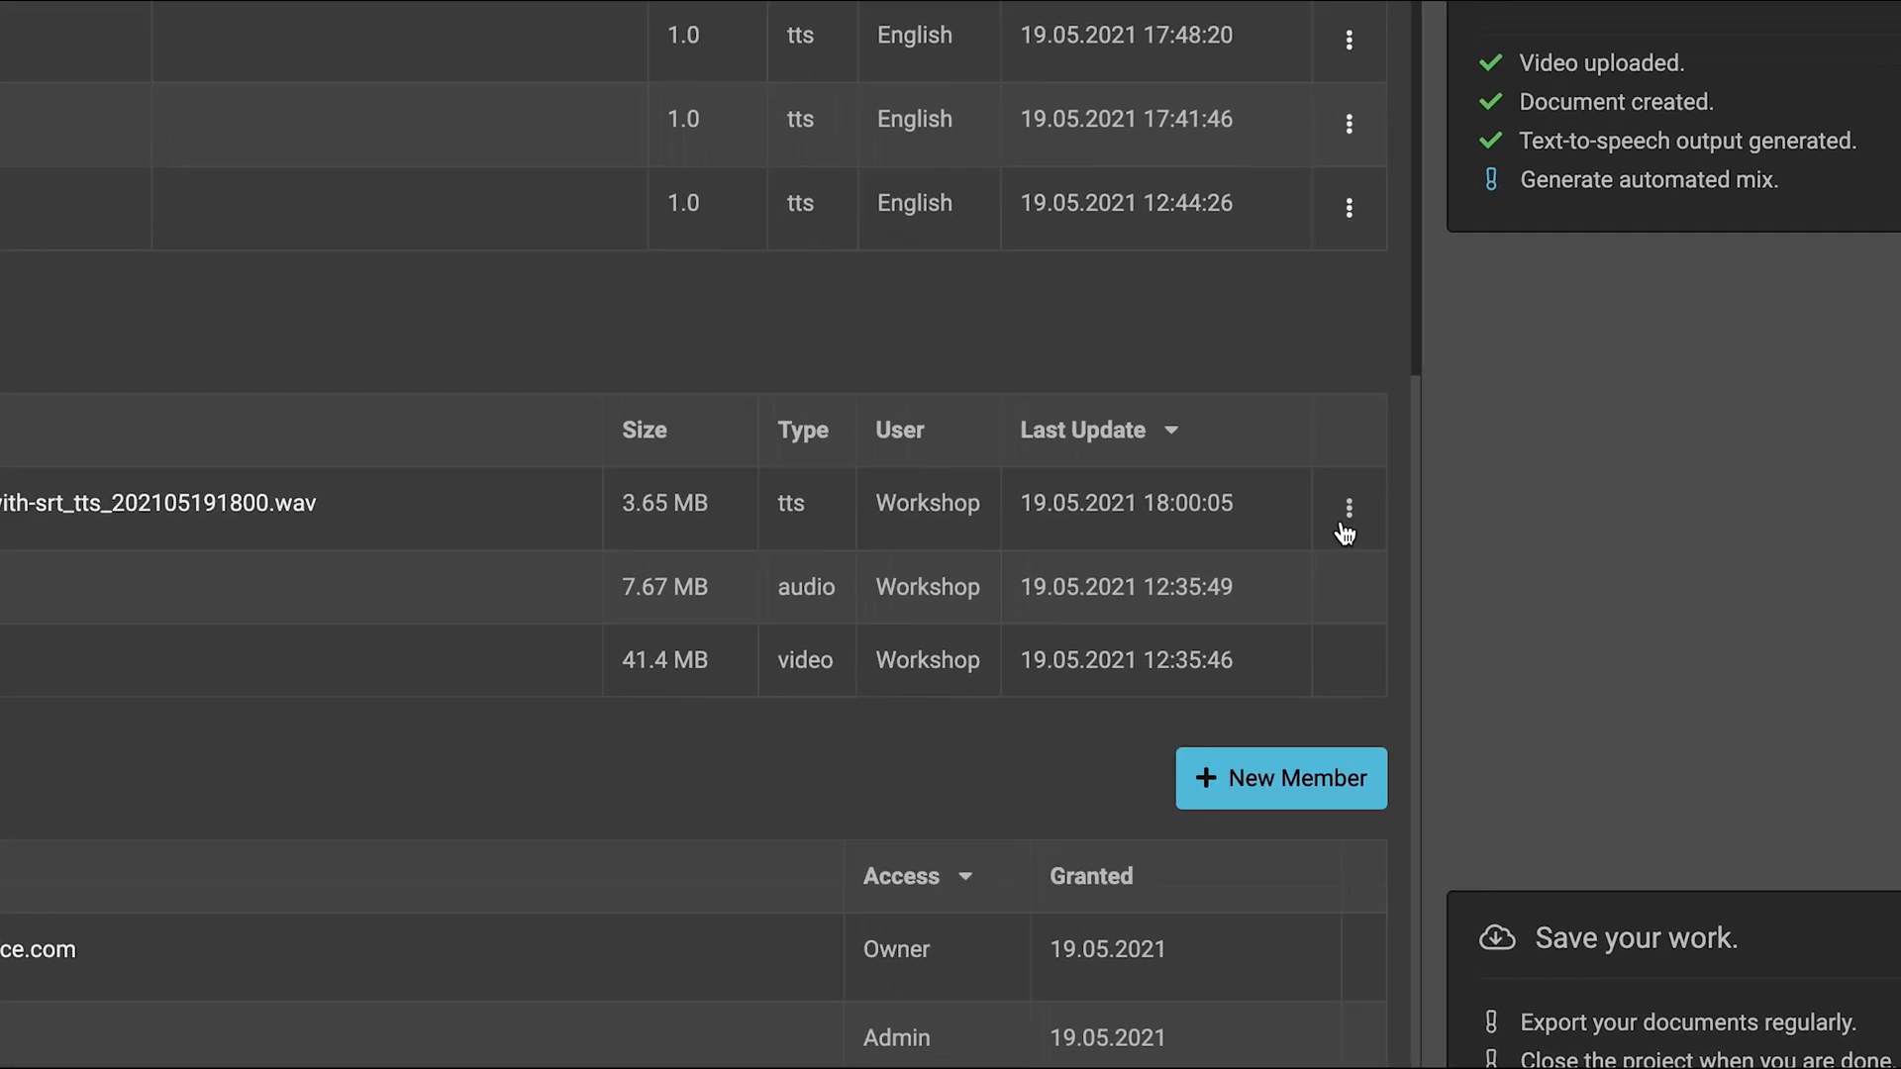
# Set up an automated mix for the text-to-speech WAV with Ducking (-6 dB) and a loudness target of -16 LUFS (internet, podcasts, mobile).
pyautogui.click(1336, 513)
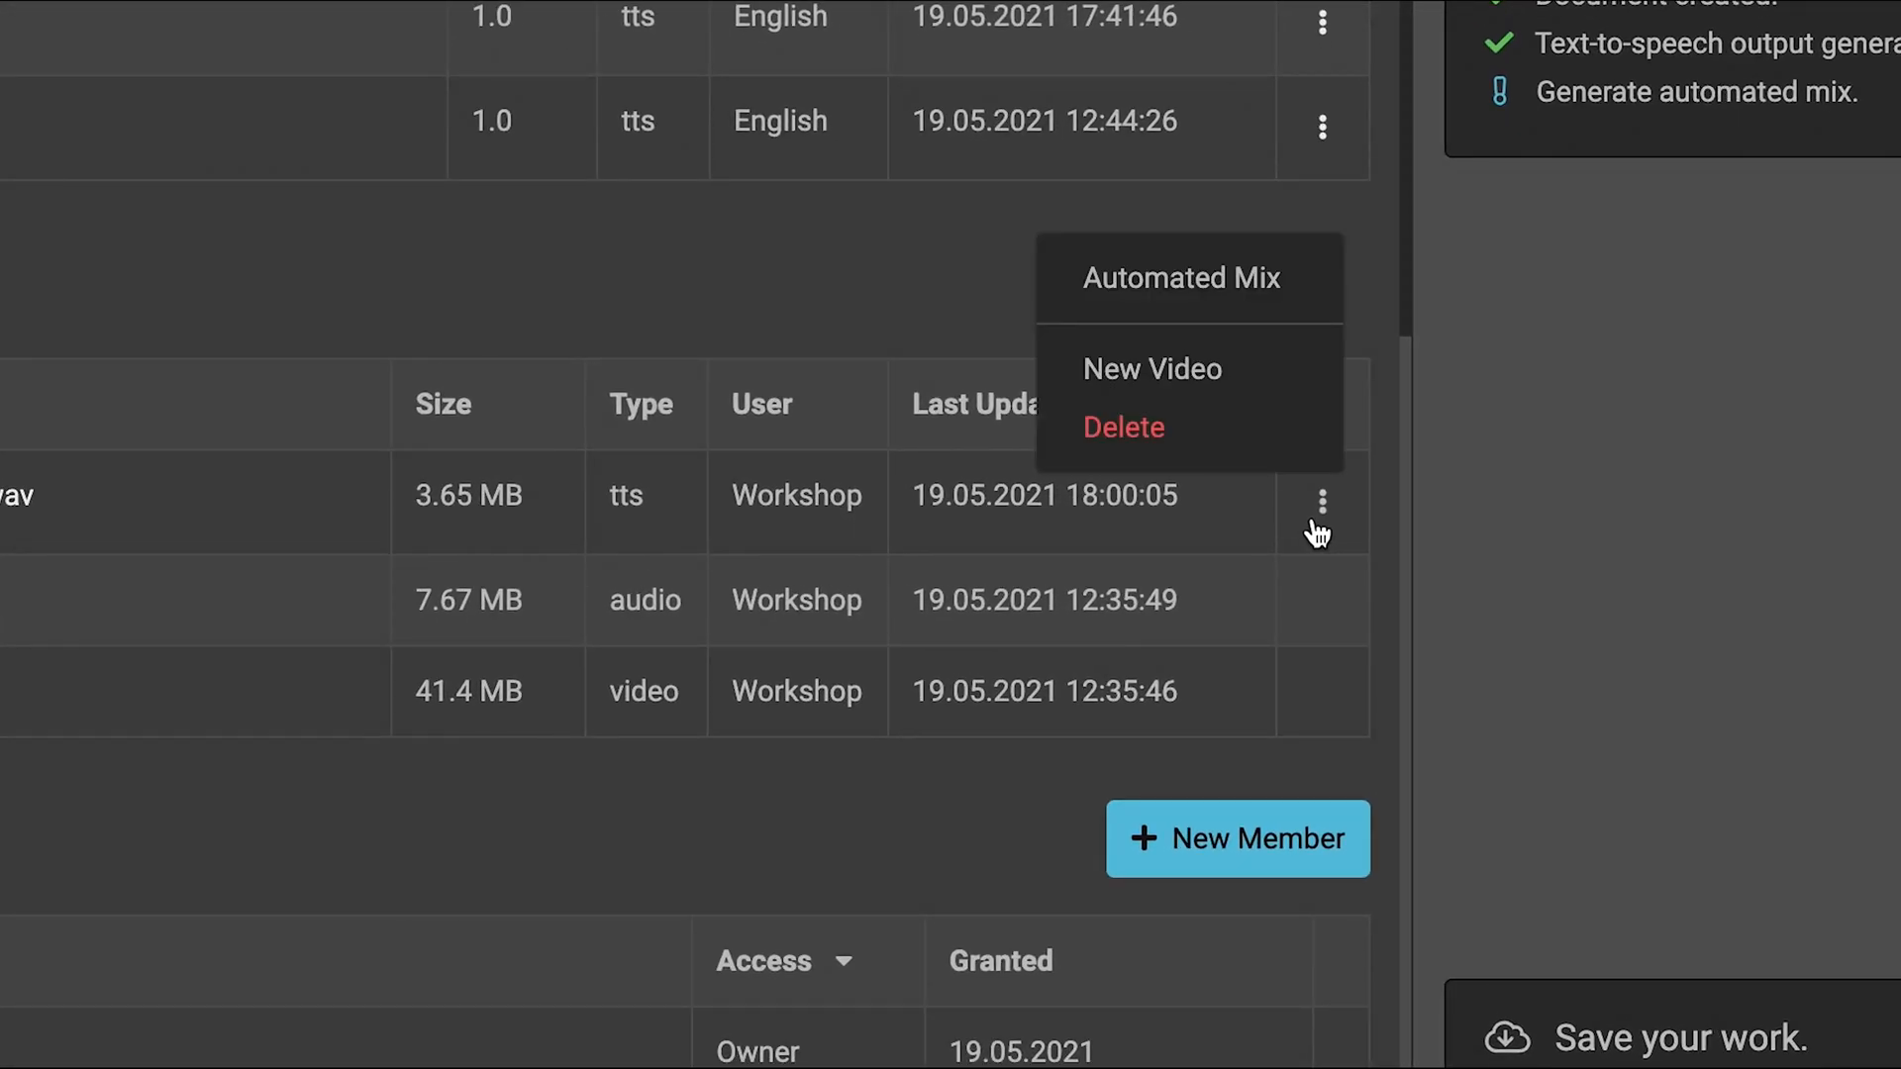
pyautogui.click(1238, 289)
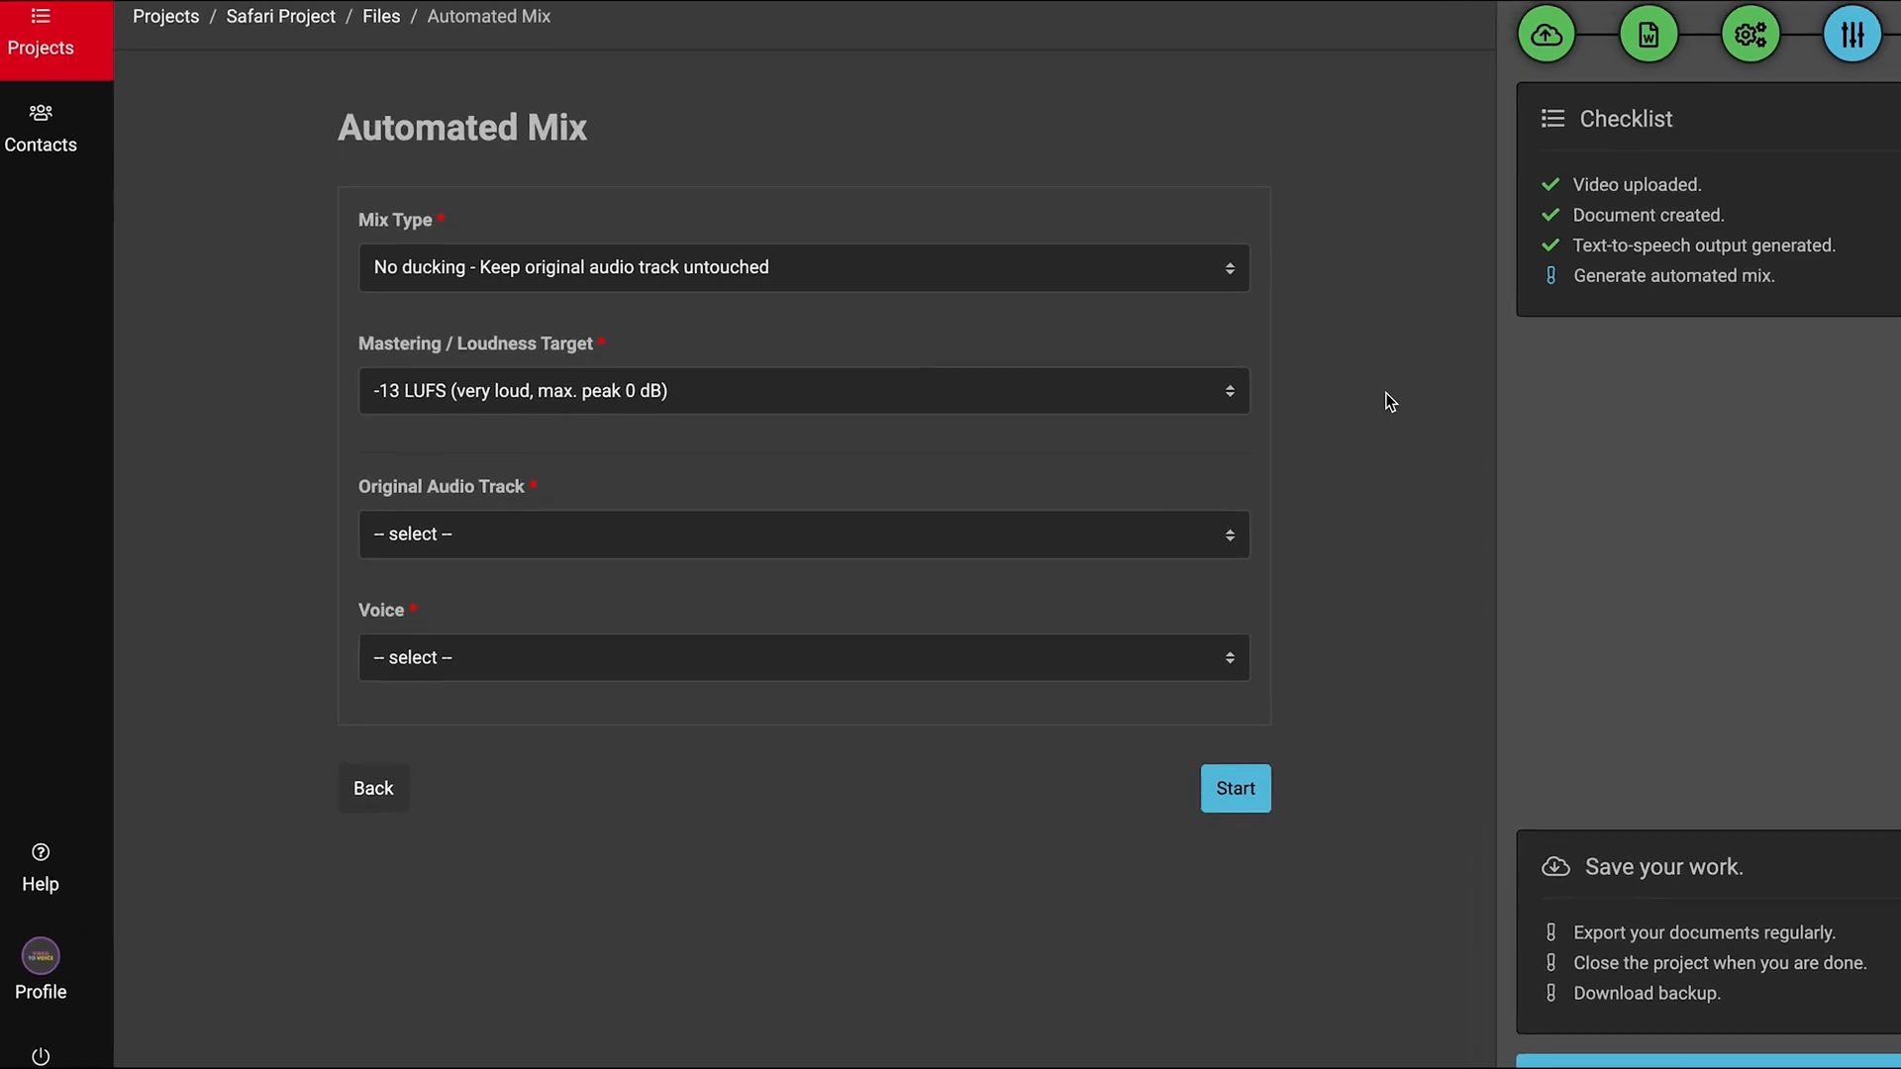
pyautogui.click(1336, 287)
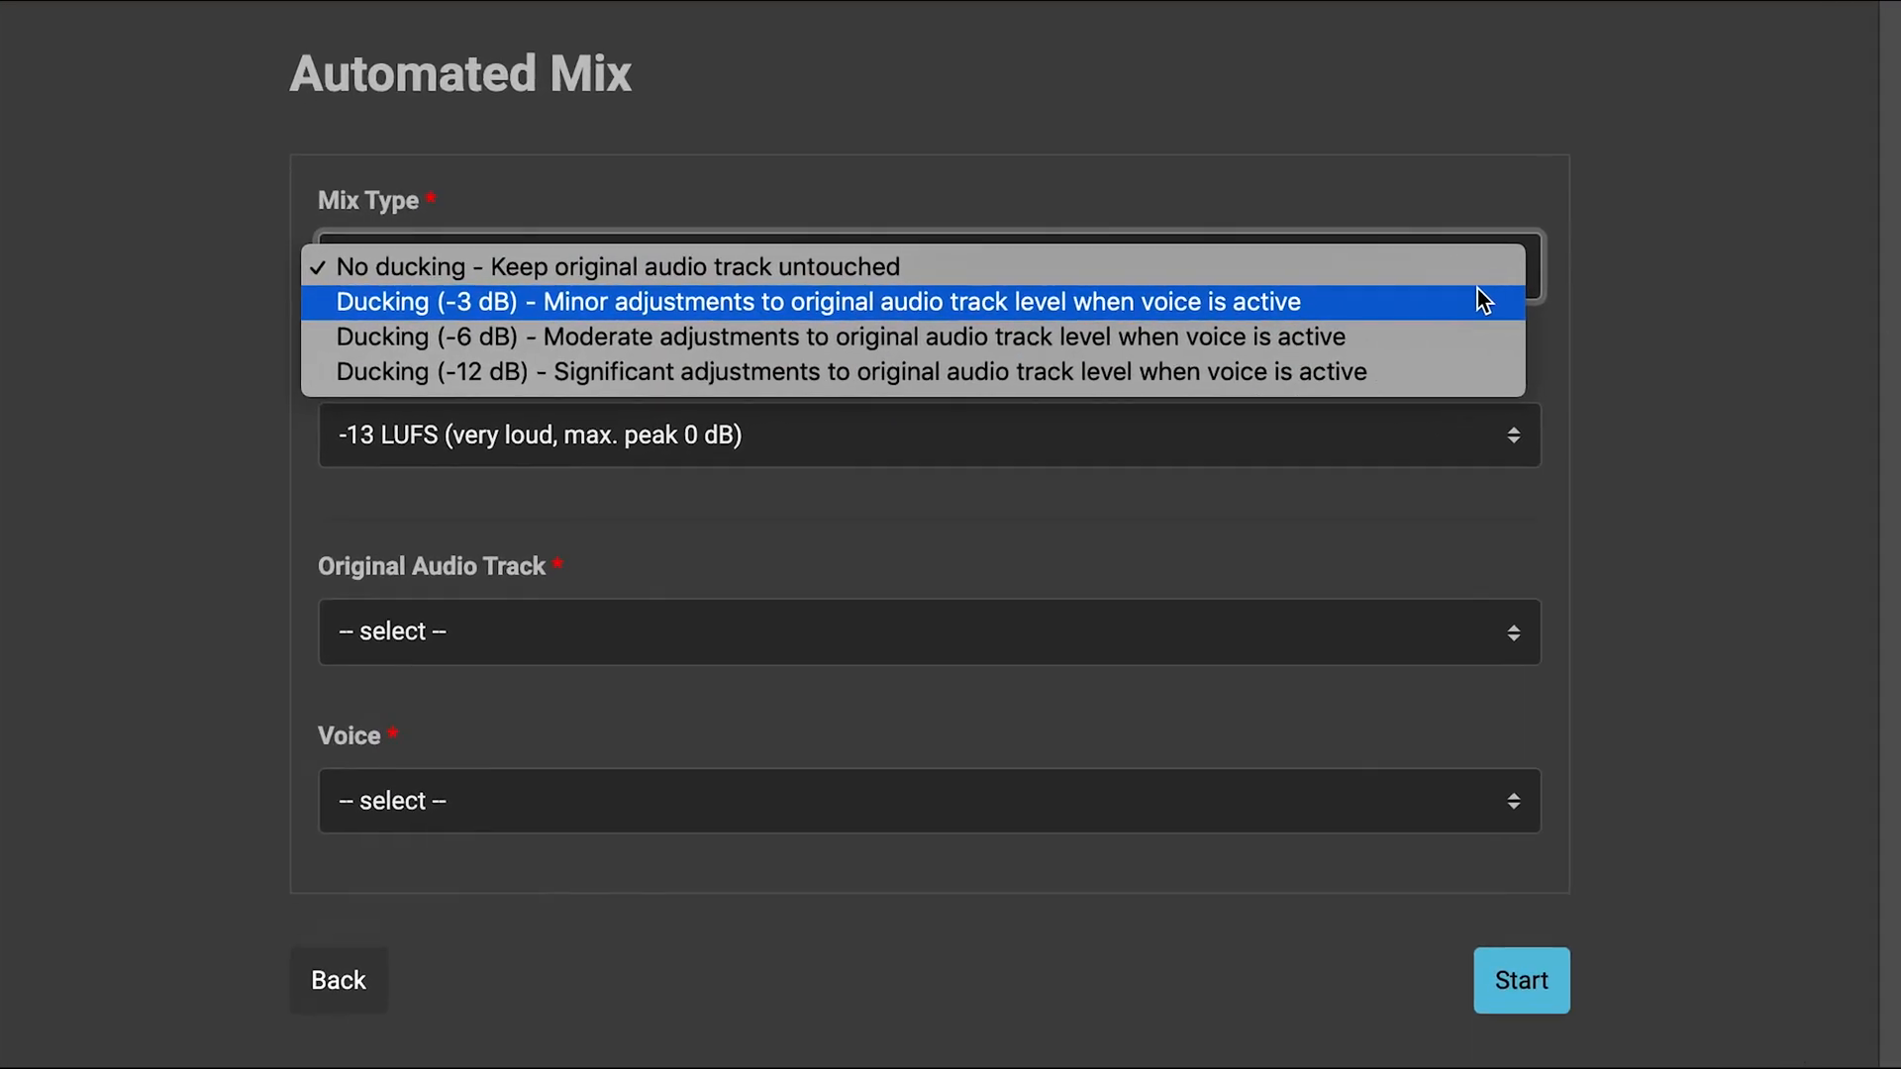
pyautogui.click(1479, 338)
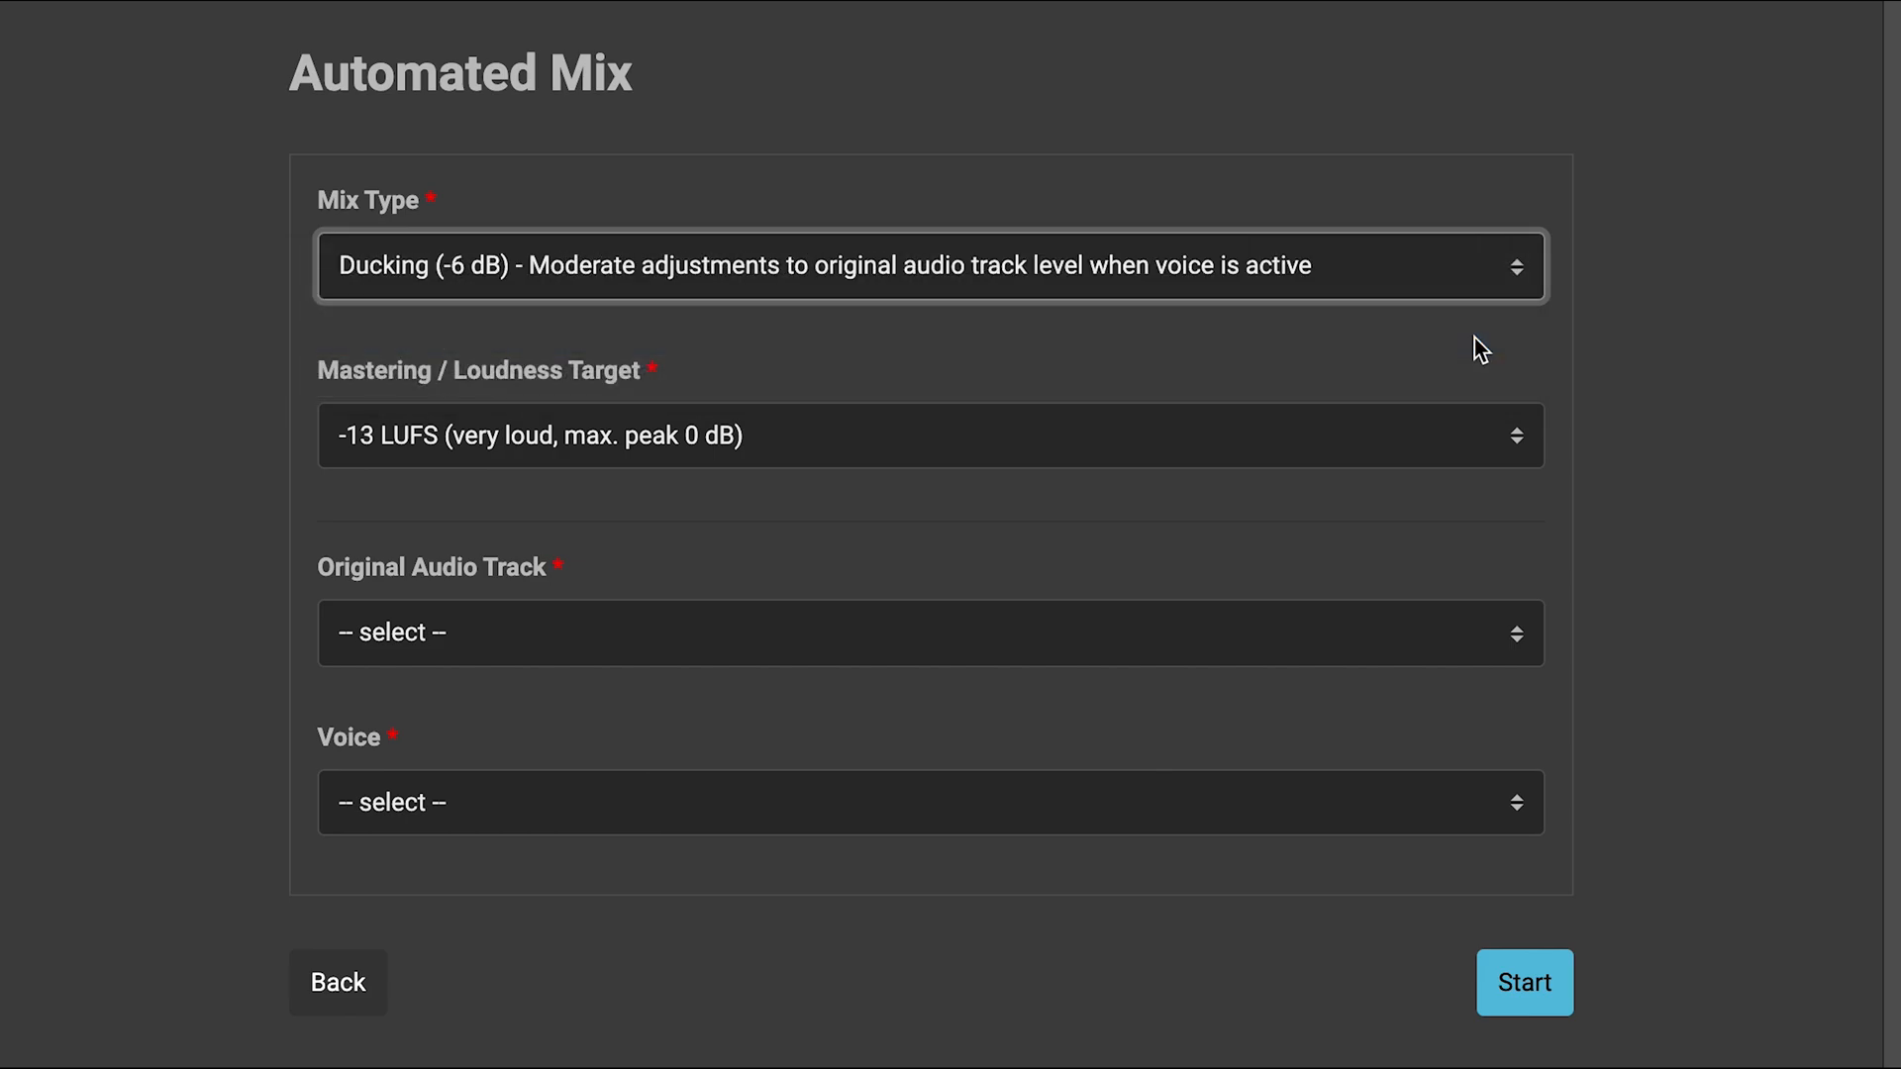
pyautogui.click(1480, 437)
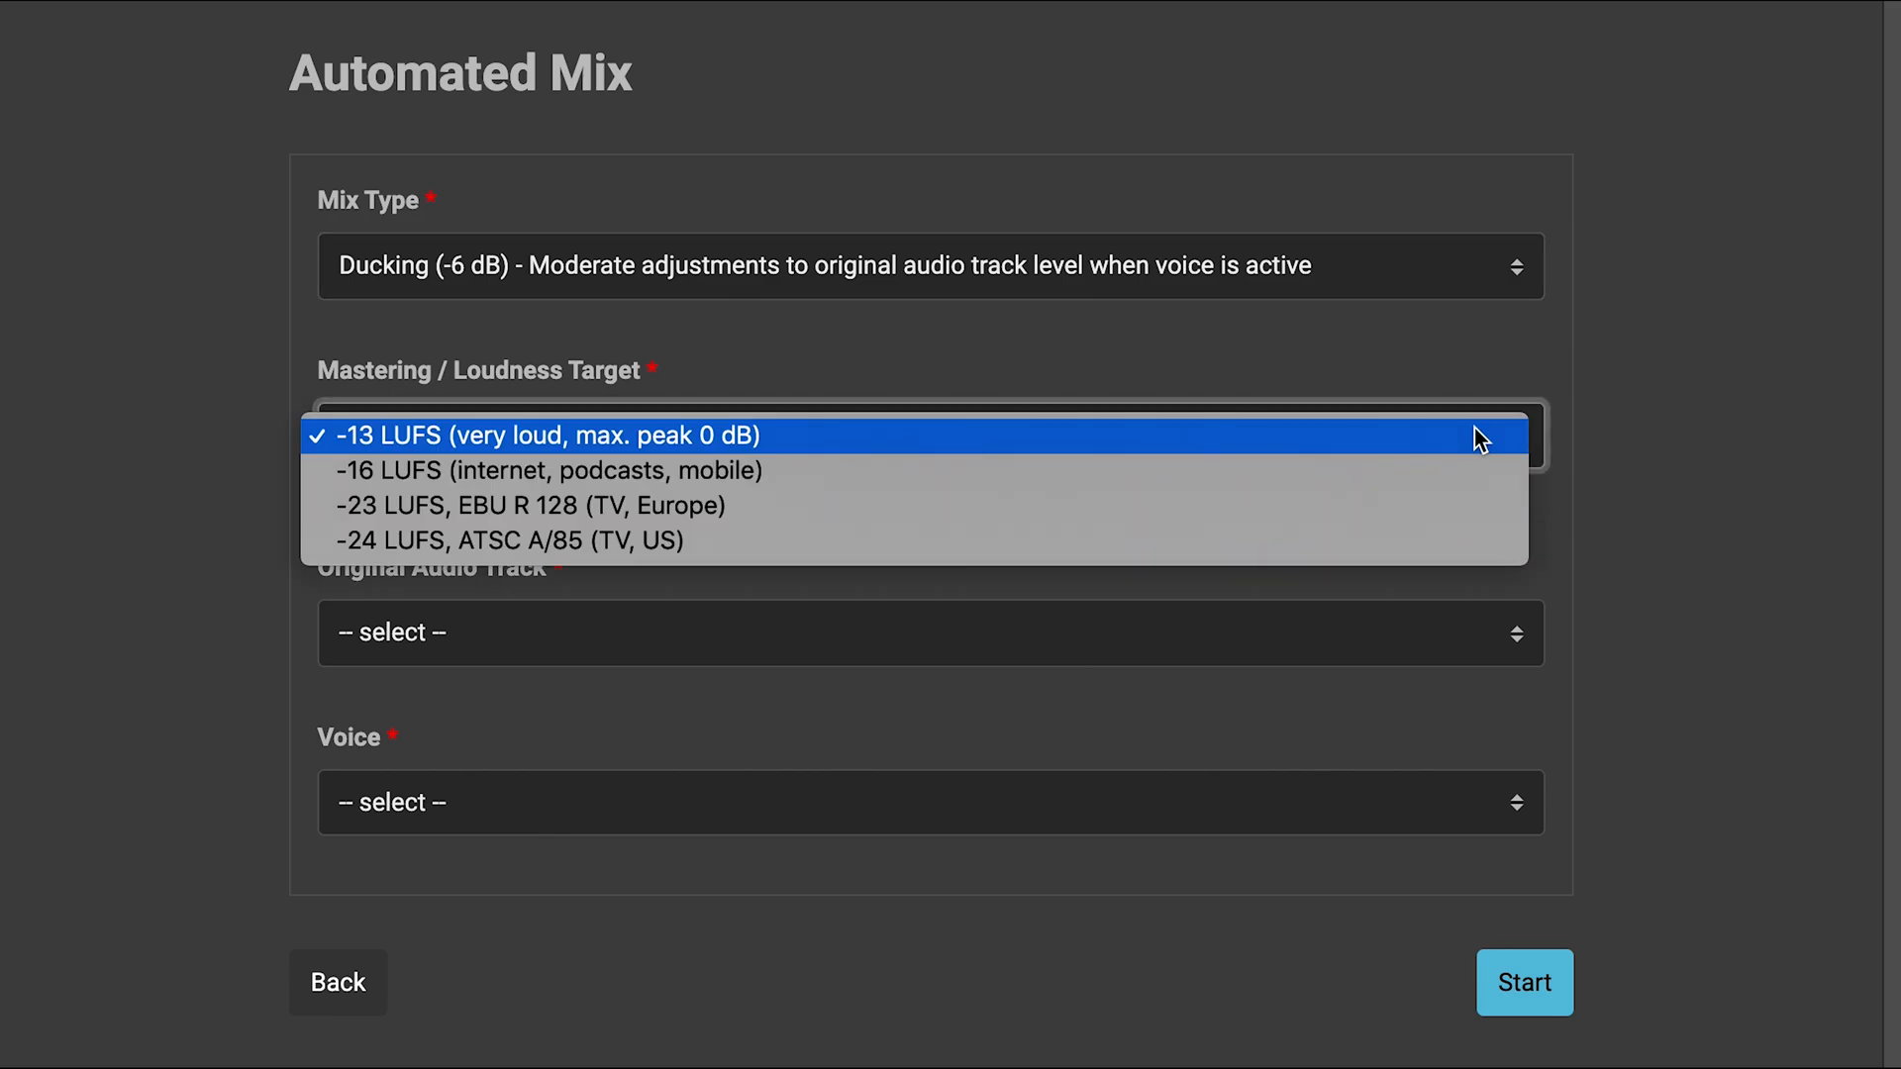
pyautogui.click(1457, 481)
# Choose on-safari-1-.wav as the original audio track and safari-project-safari-ad-with-srt_tts_202105191800.wav as the voice, and generate the mix.
pyautogui.click(1463, 622)
pyautogui.click(1459, 661)
pyautogui.click(1460, 798)
pyautogui.click(1455, 834)
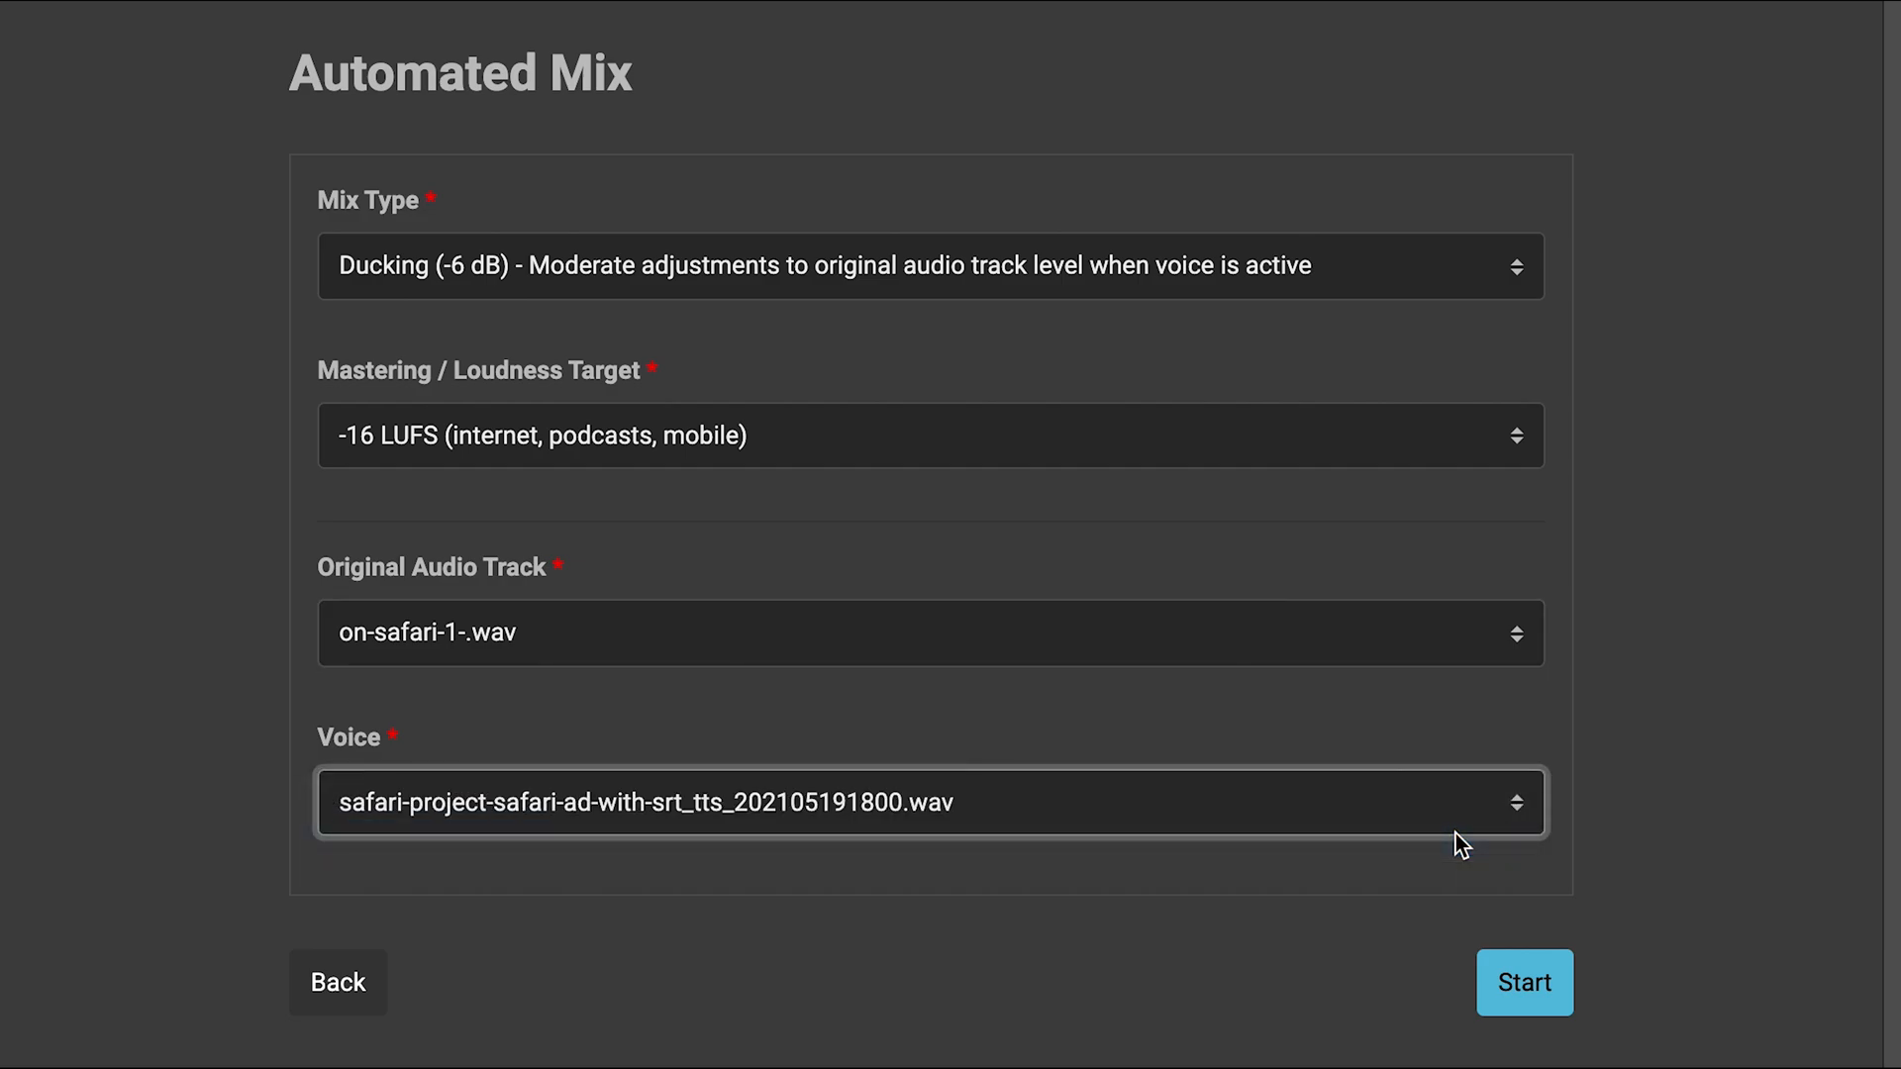
pyautogui.click(1519, 984)
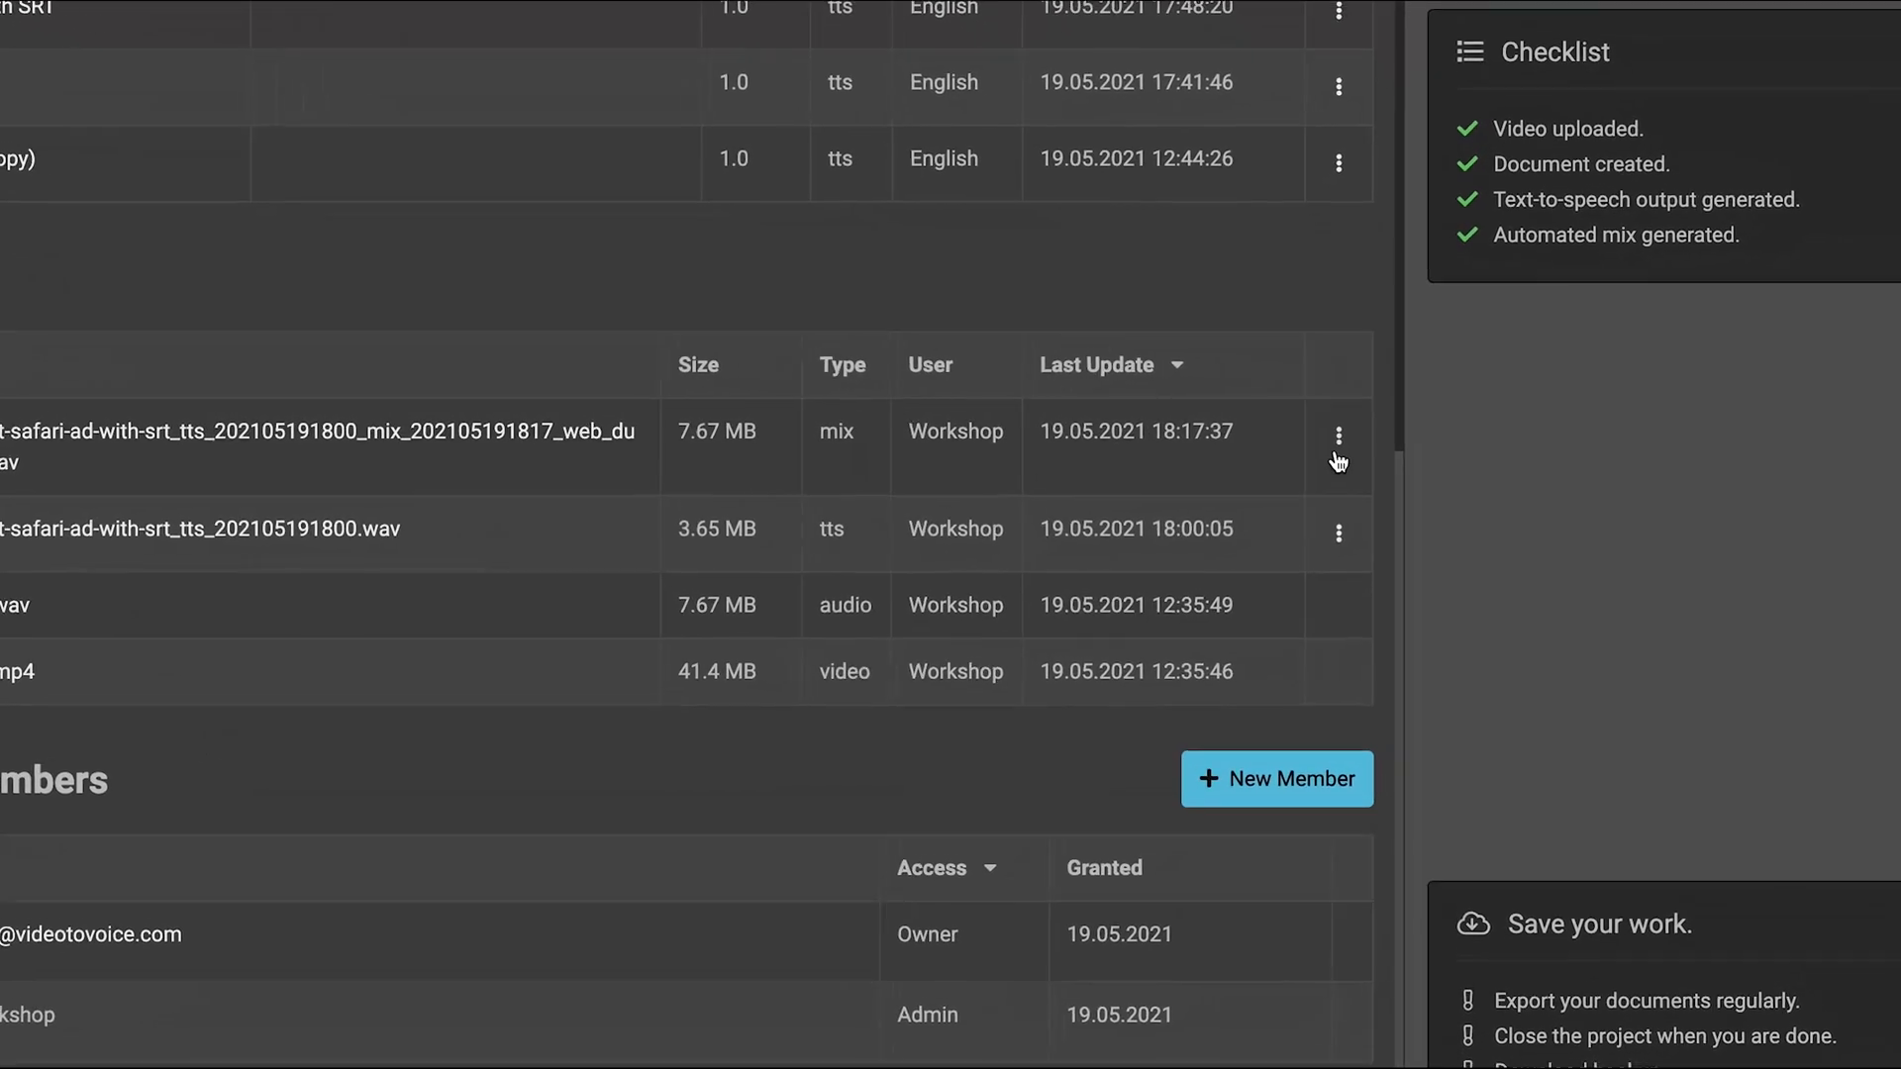
# Create a new video from on-safari-1-.mp4 and the web_ducking_6db mix audio, and download the resulting MP4.
pyautogui.click(1338, 455)
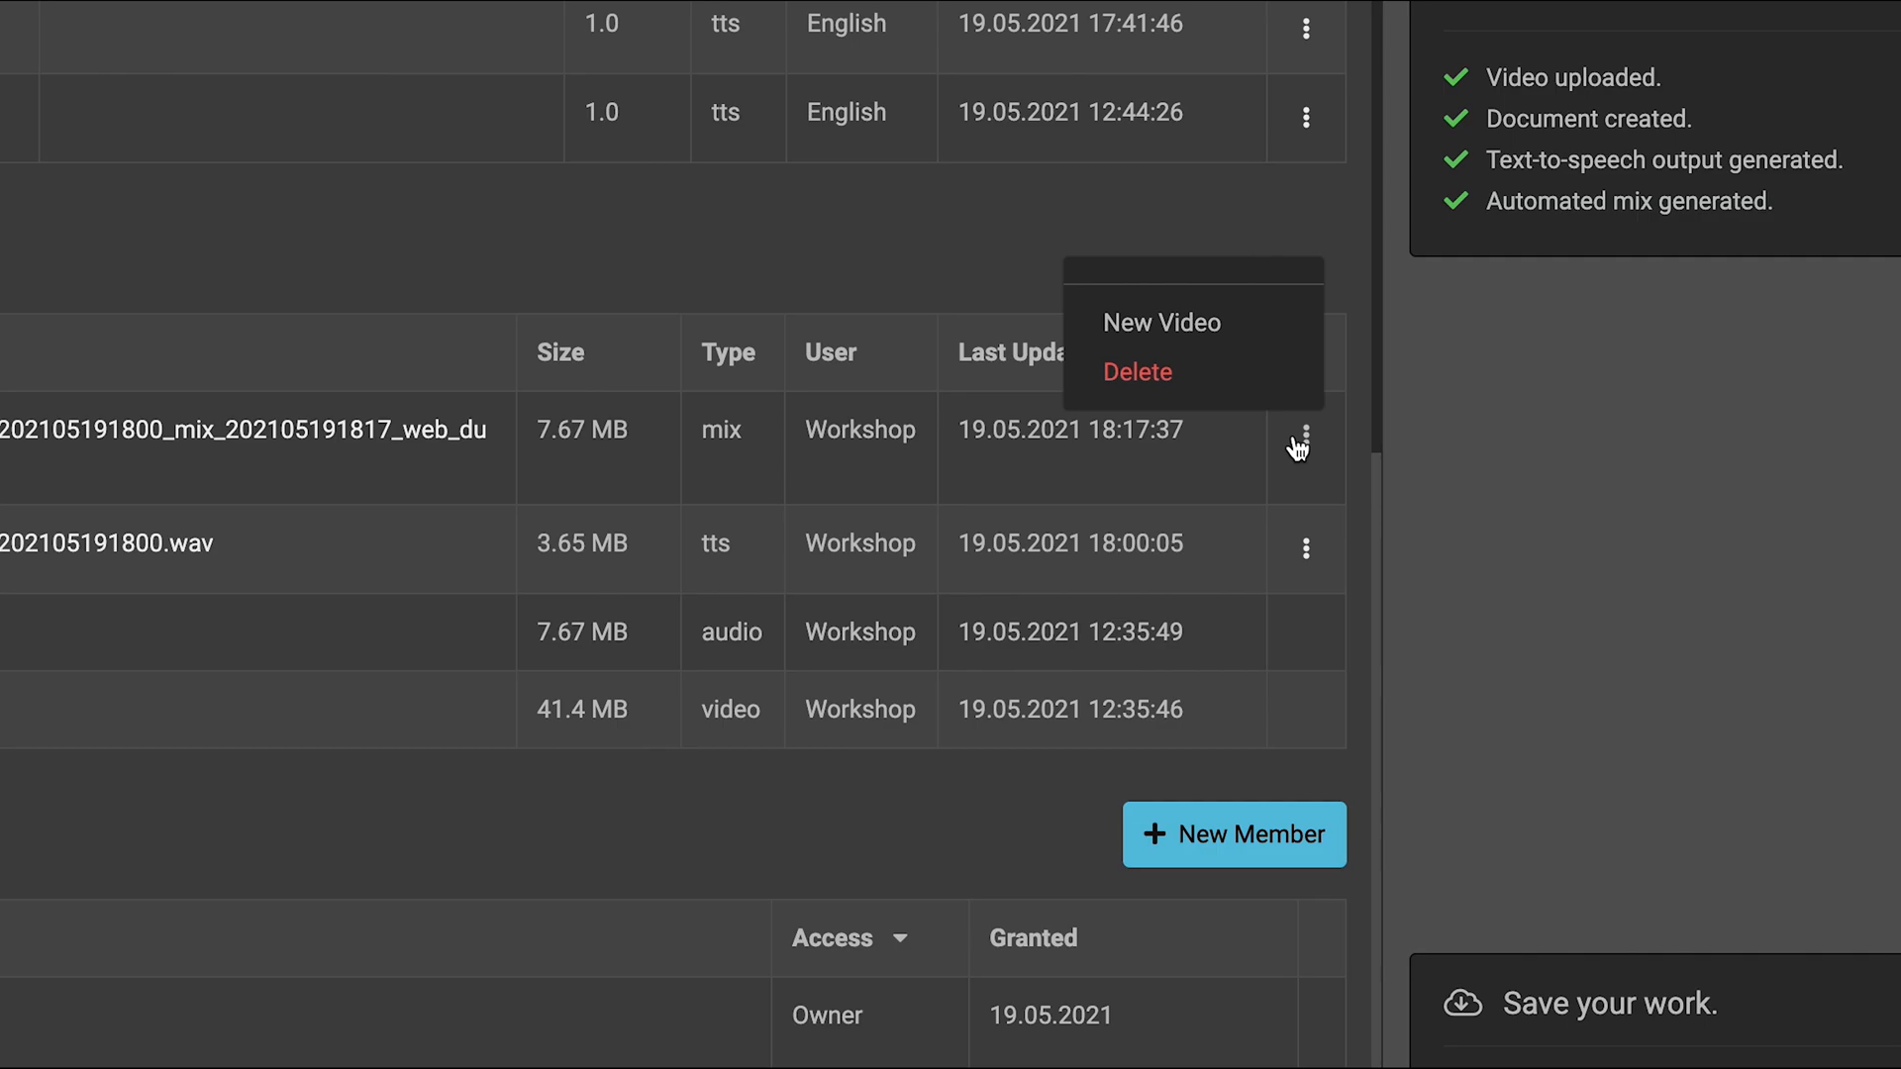
pyautogui.click(1262, 336)
pyautogui.click(1127, 267)
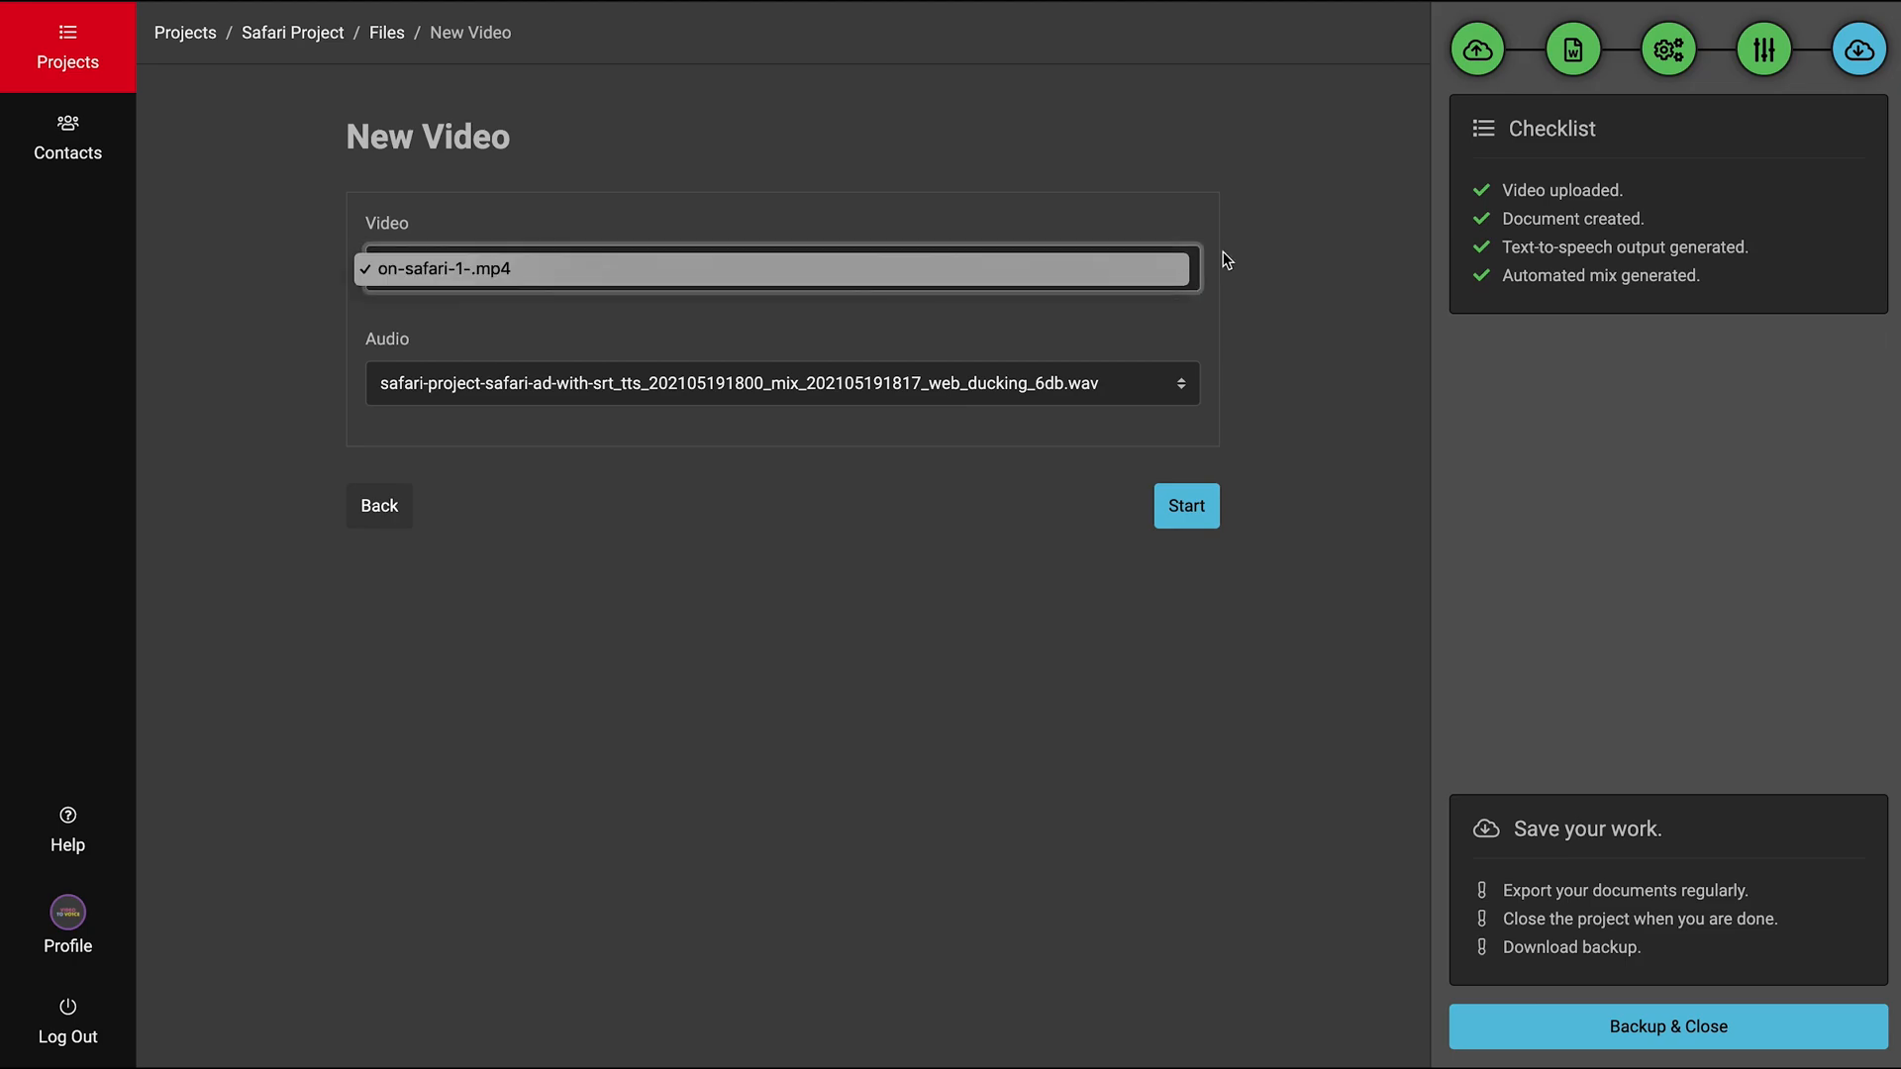
pyautogui.click(1228, 260)
pyautogui.click(1182, 384)
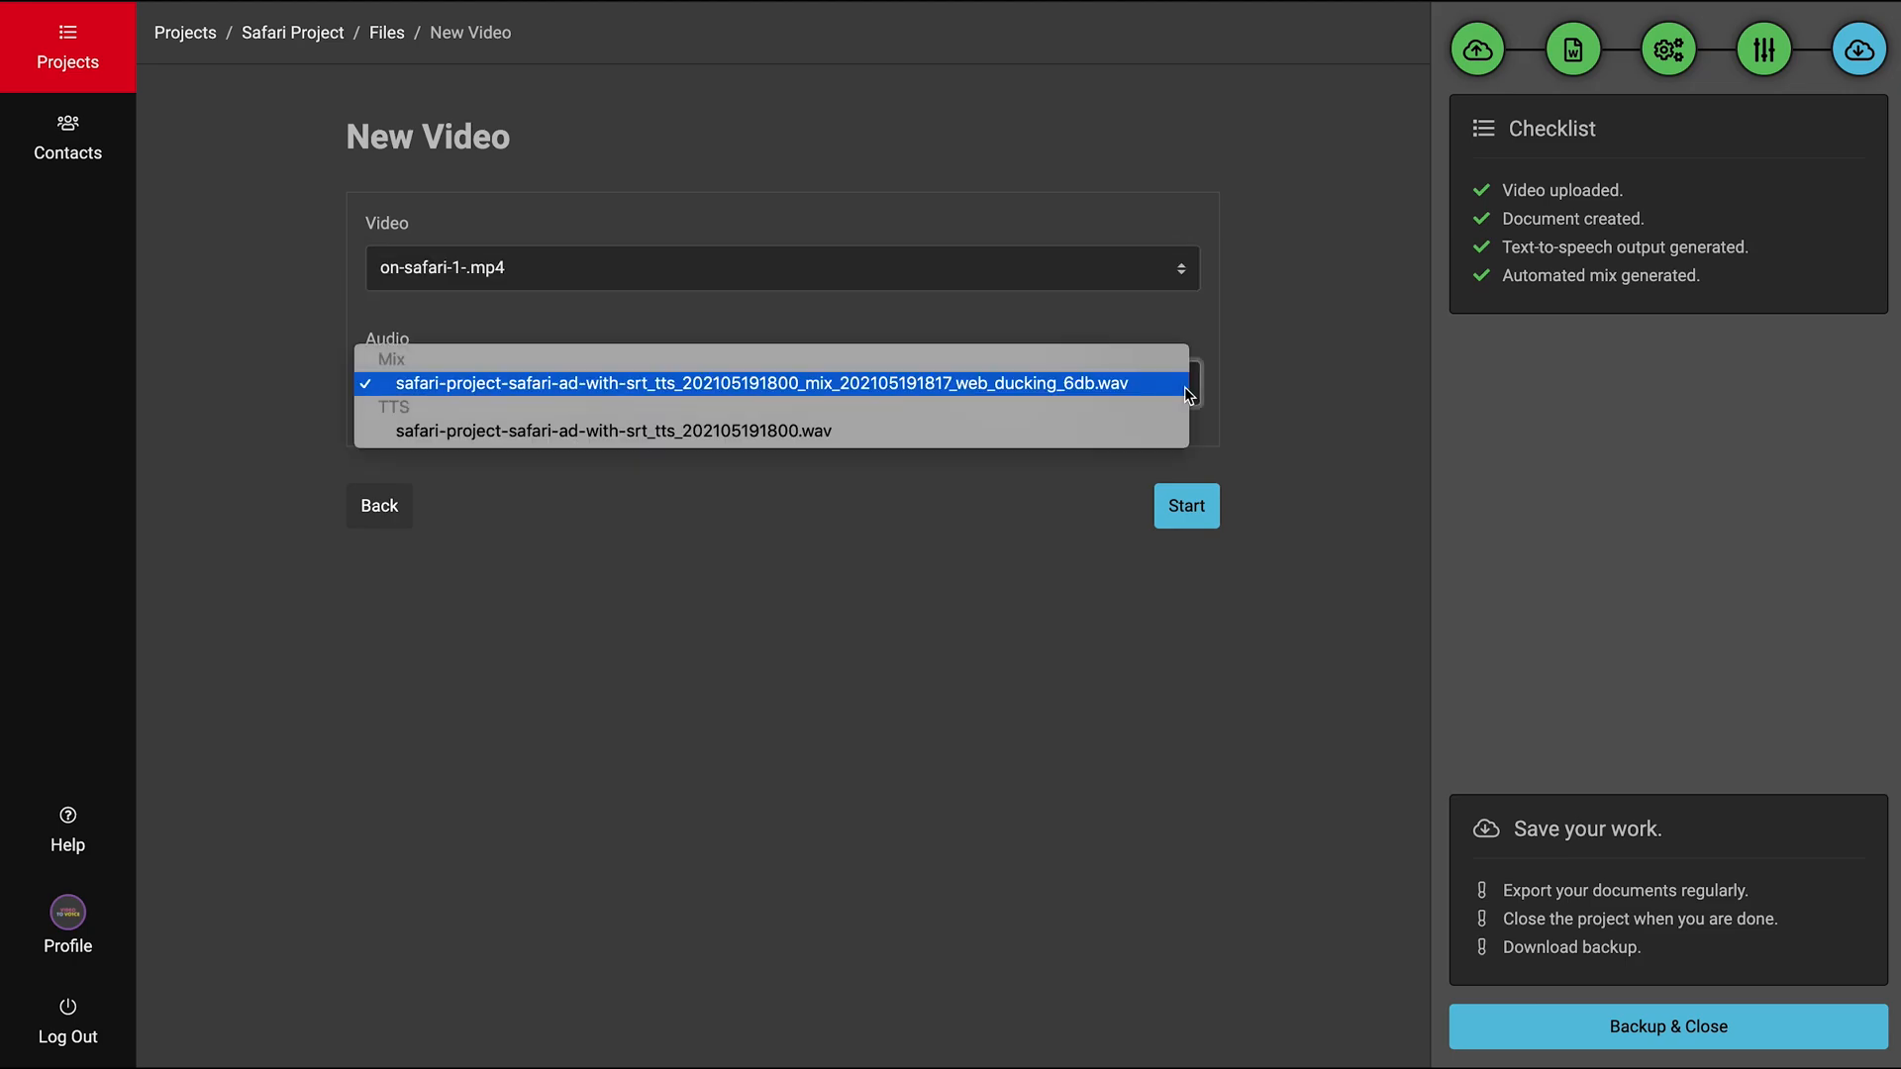
pyautogui.click(1180, 389)
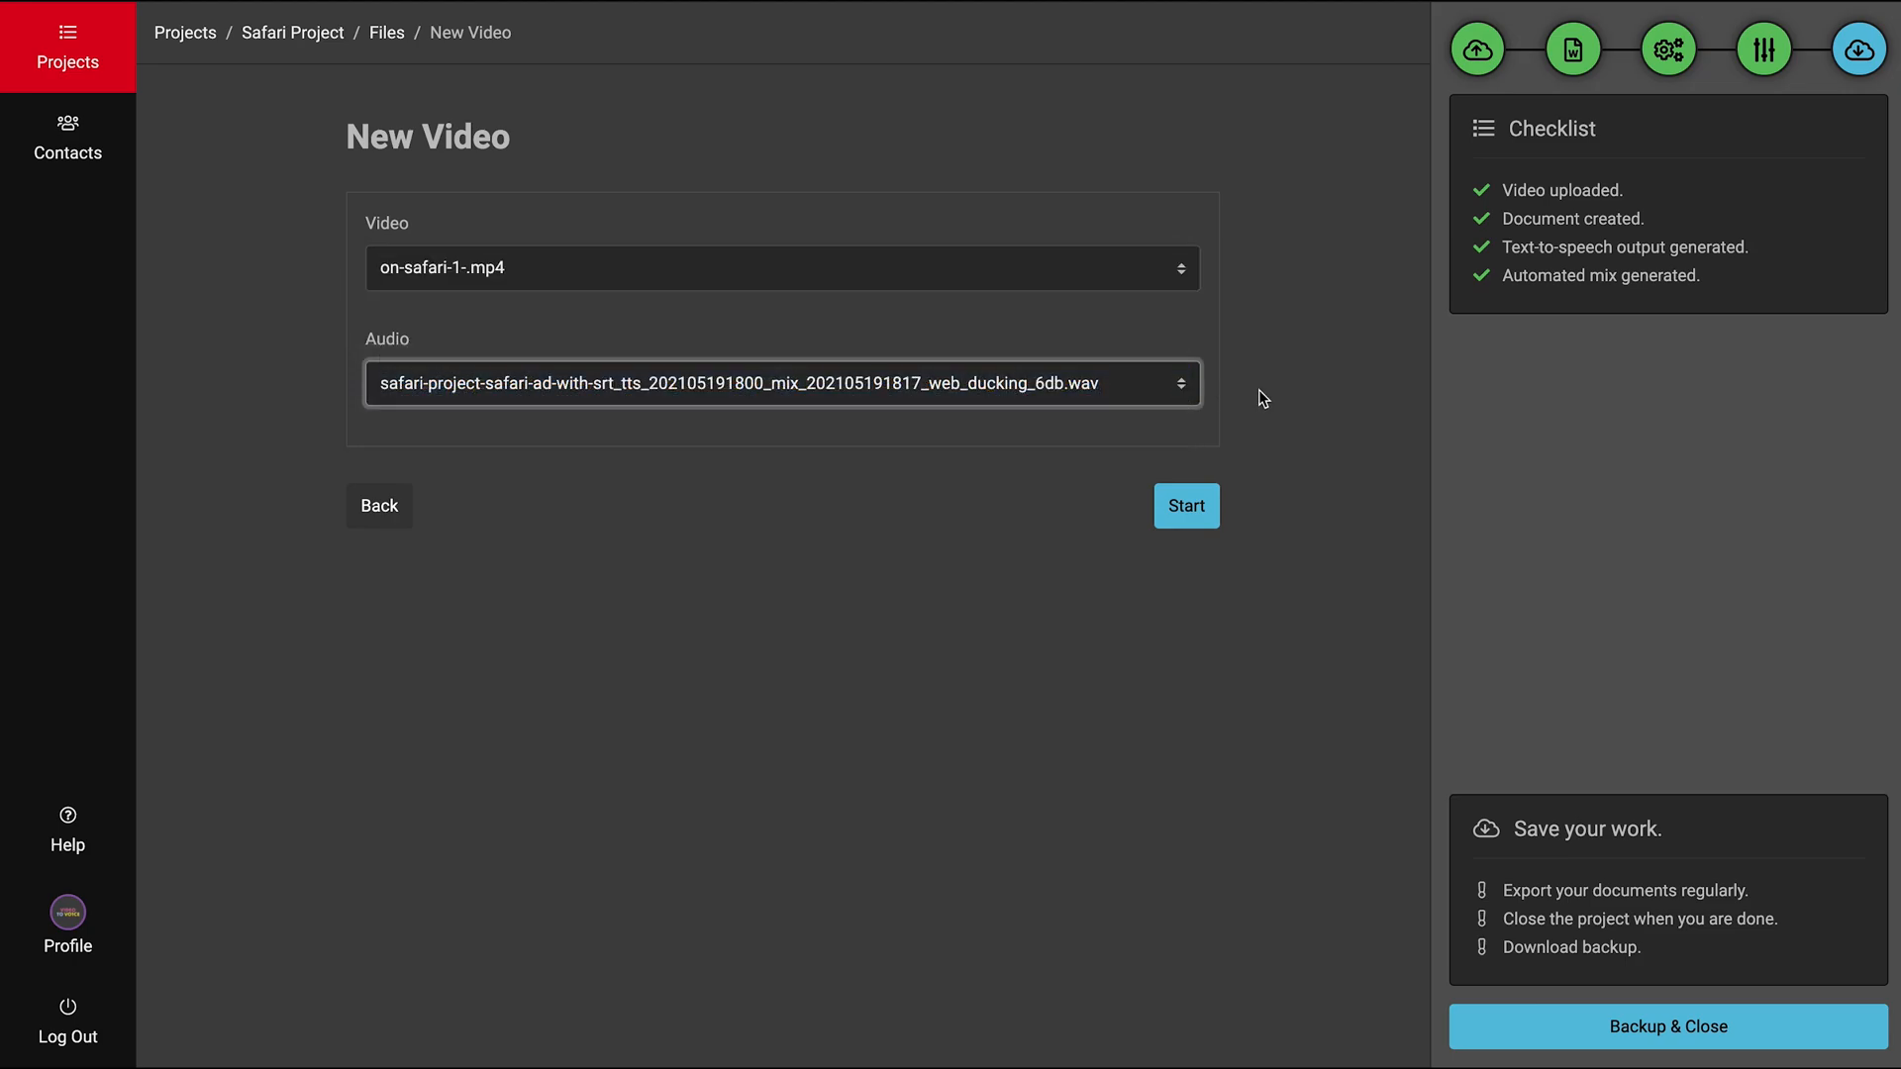
pyautogui.click(1187, 506)
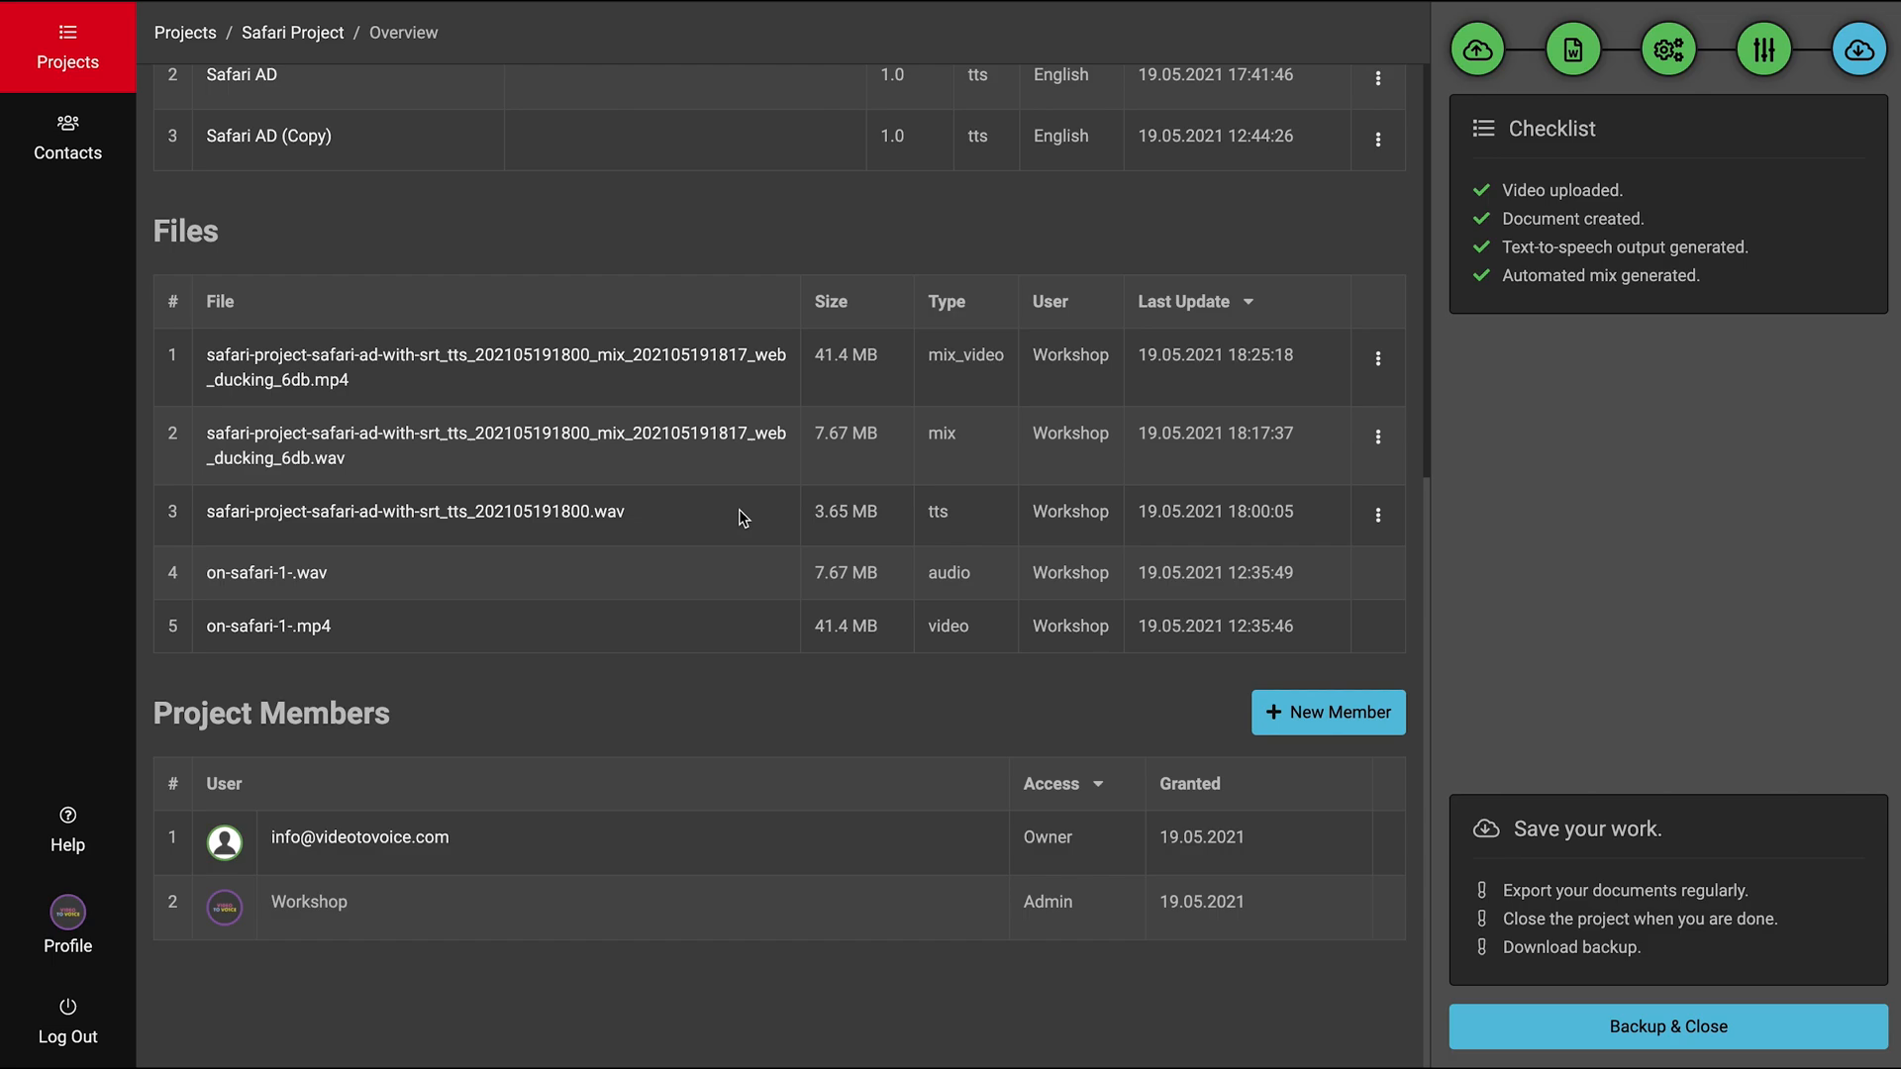
pyautogui.click(748, 364)
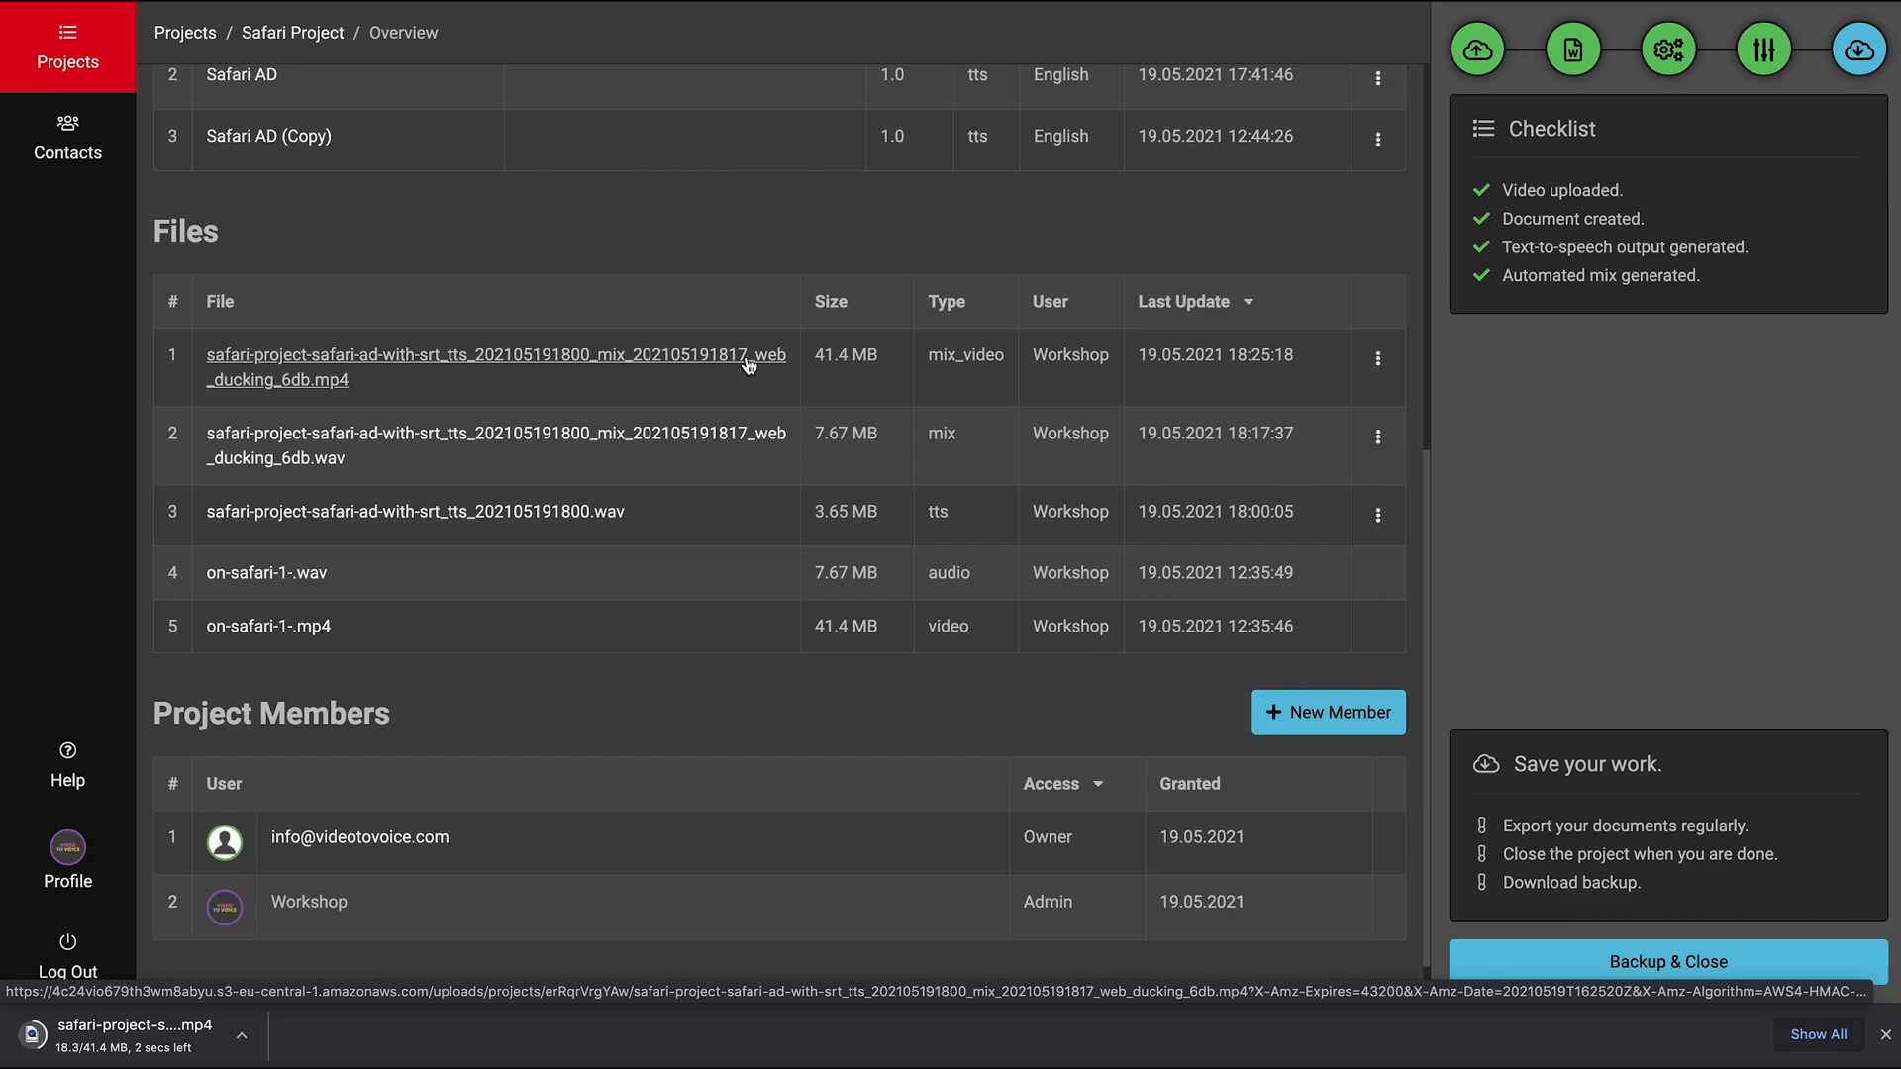